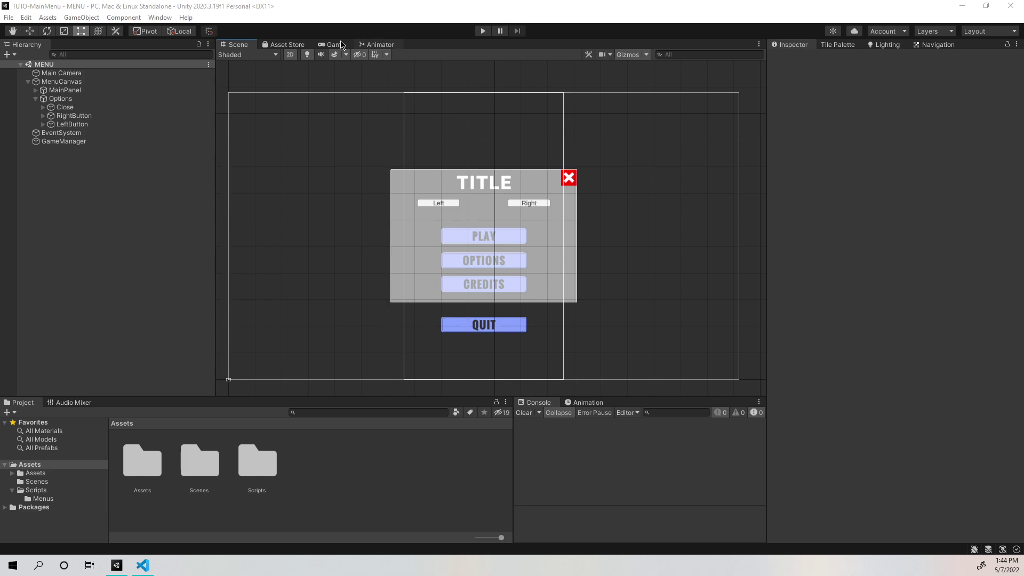
Switch the viewport to the Game view to see the running TITLE menu.
click(332, 47)
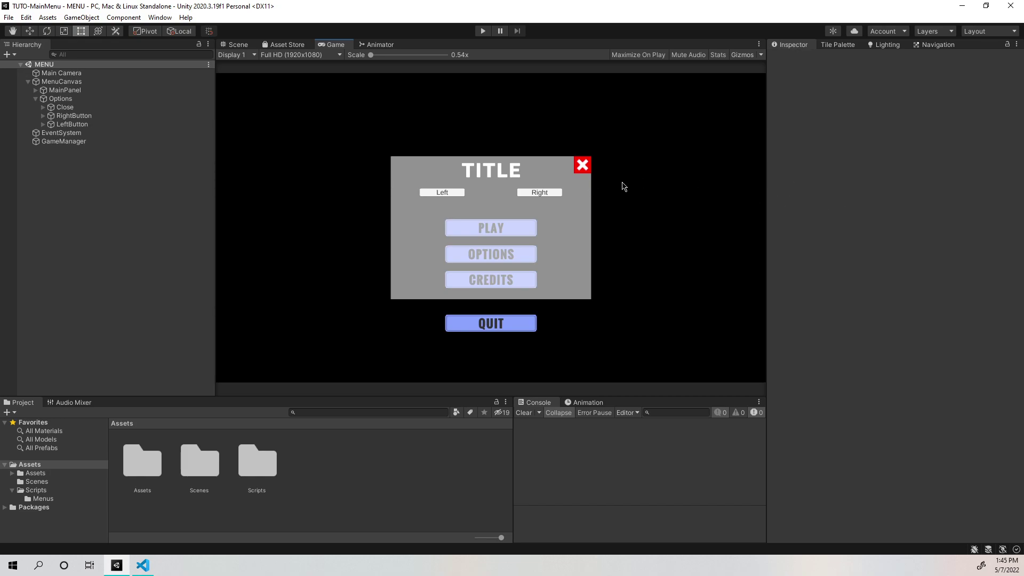
scroll(623, 184, up, 1)
scroll(623, 185, down, 1)
Inspect EventSystem, then select MenuCanvas to show its Canvas, Graphic Raycaster and Menu Controller components.
click(61, 133)
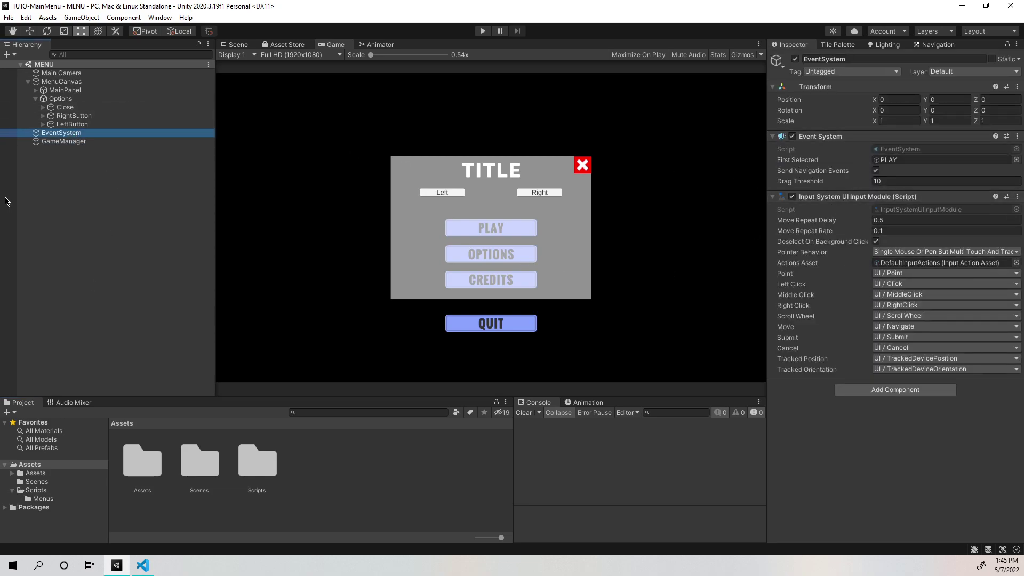
click(8, 202)
click(205, 134)
click(74, 237)
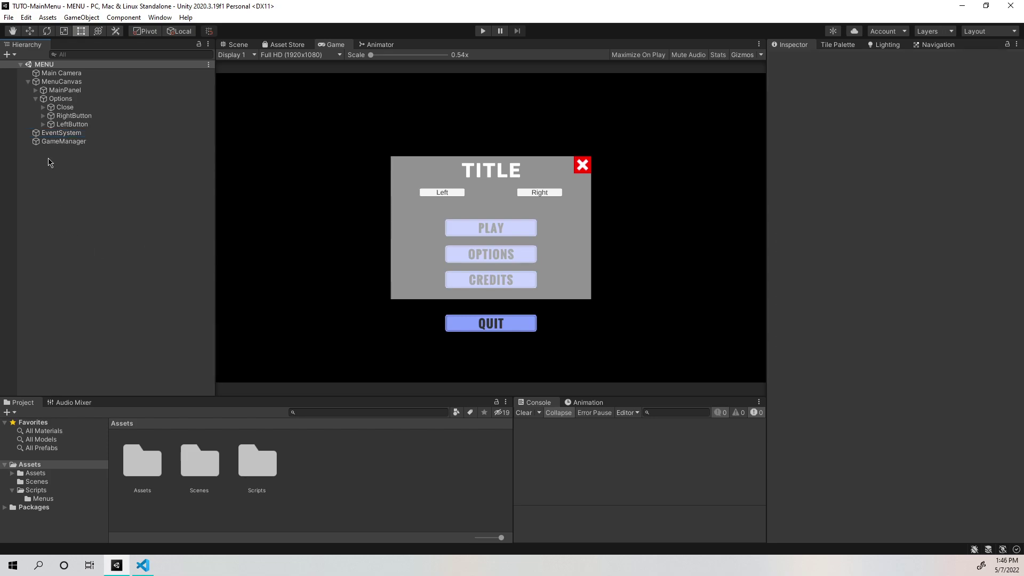
click(48, 81)
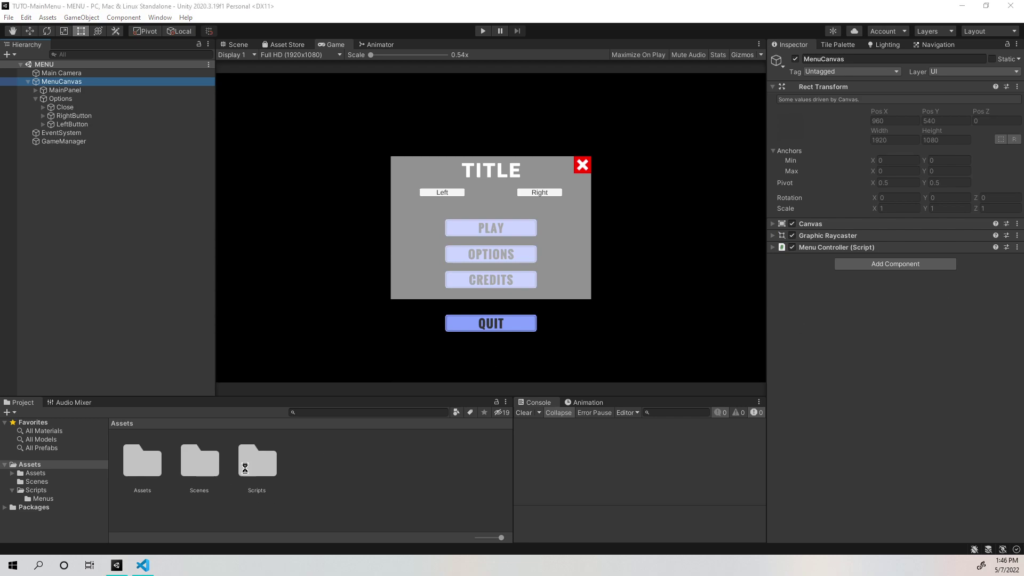
Create a MenuInputs C# script in Assets/Scripts/Menus and open the C# project in Visual Studio Code.
double_click(250, 466)
double_click(137, 467)
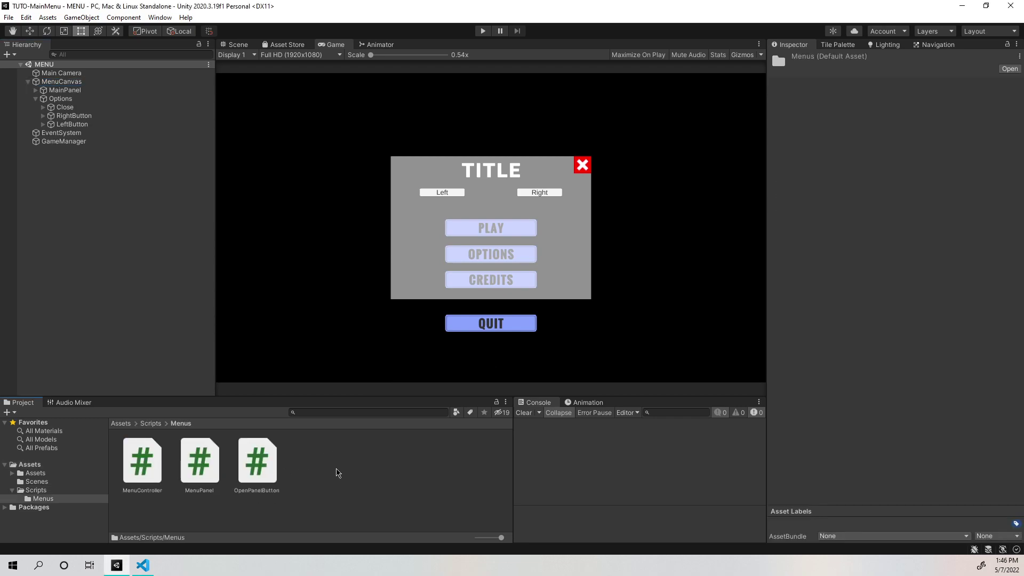
right_click(336, 468)
mouse_move(411, 197)
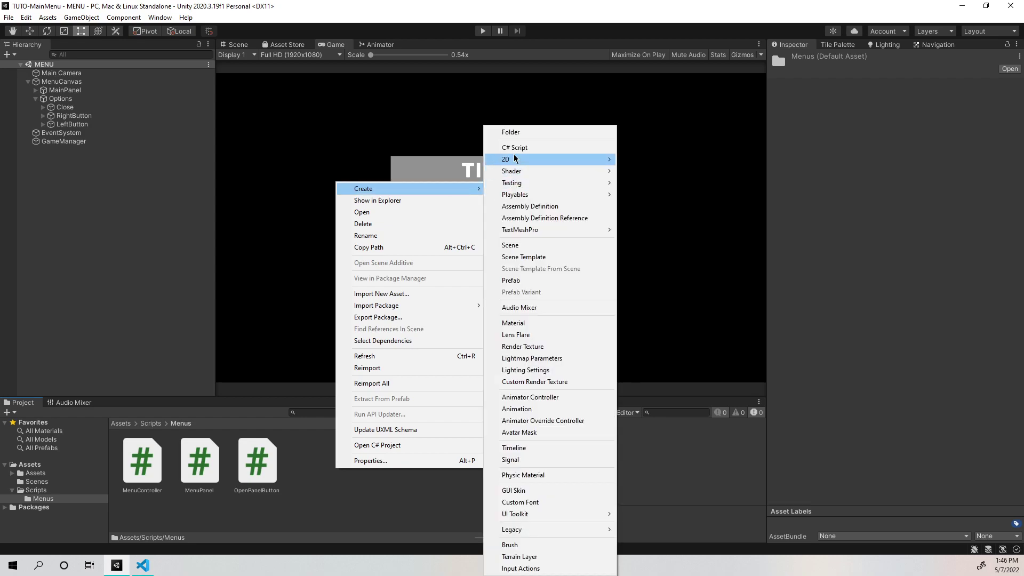
click(516, 150)
text(Menu)
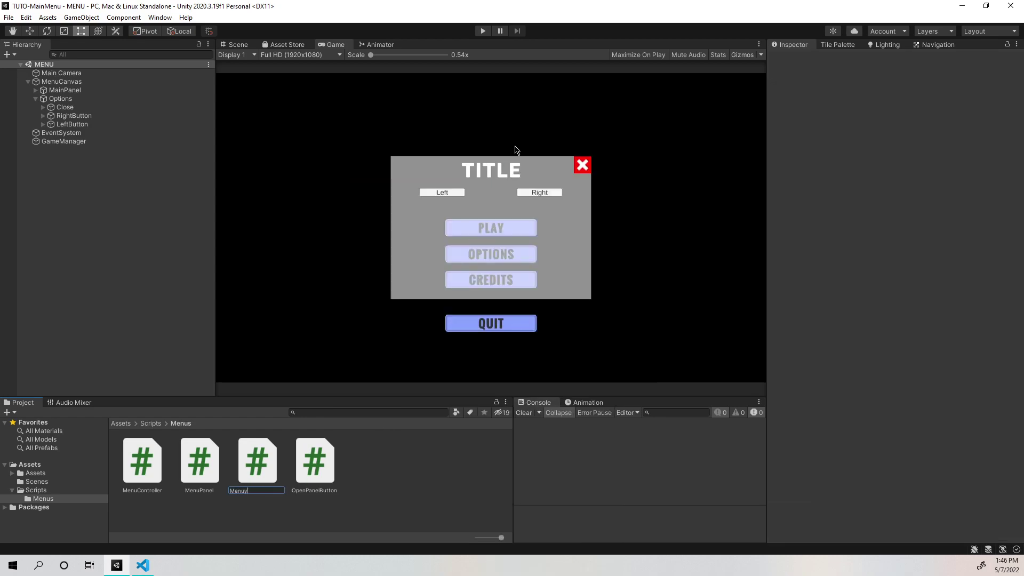
text(Inputs)
key(Return)
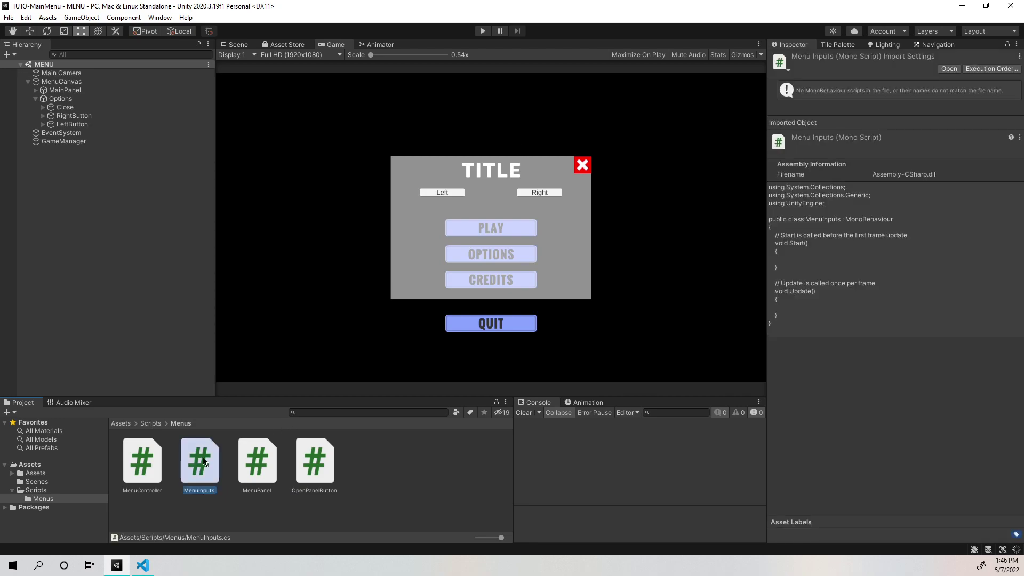
right_click(204, 460)
click(227, 432)
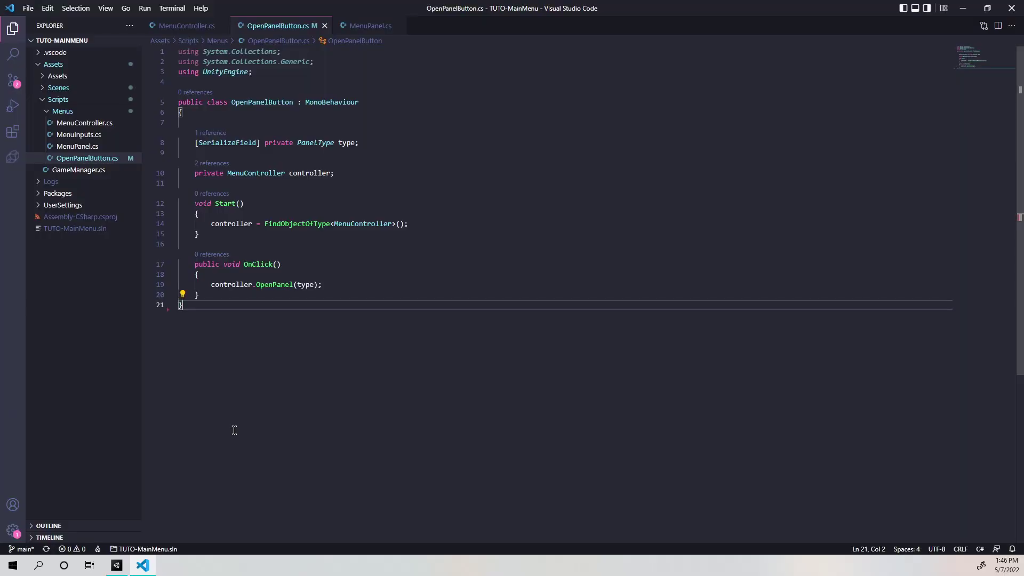
Open MenuInputs.cs, delete the template Start and Update methods, and add a line above the class.
double_click(91, 134)
drag(199, 244, 193, 125)
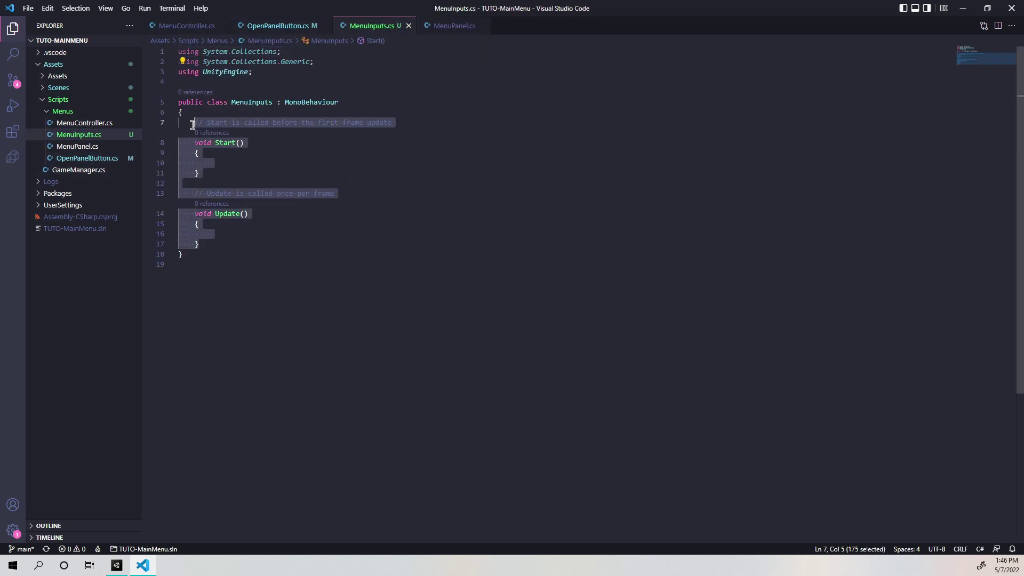
key(Delete)
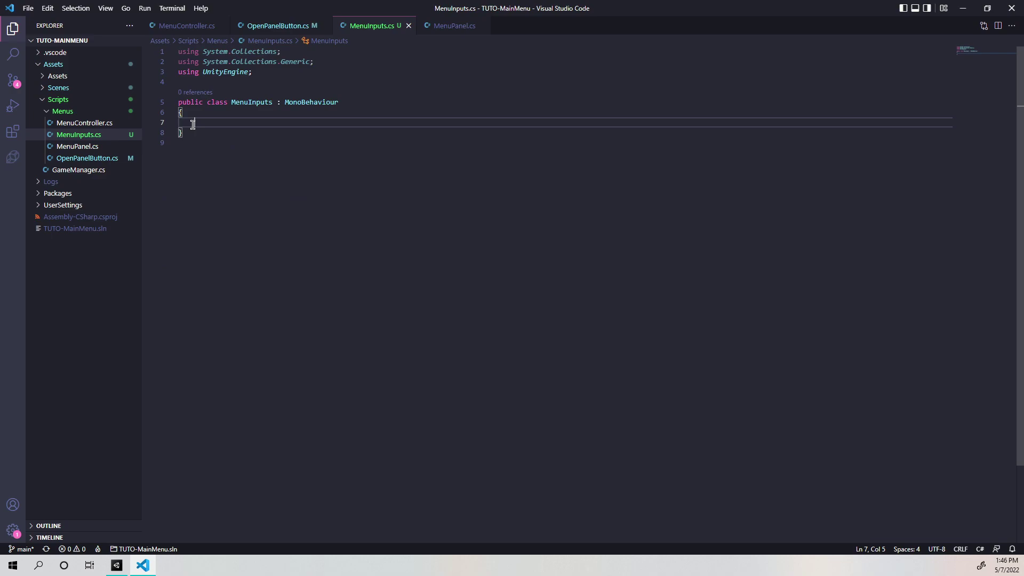
click(195, 81)
key(Return)
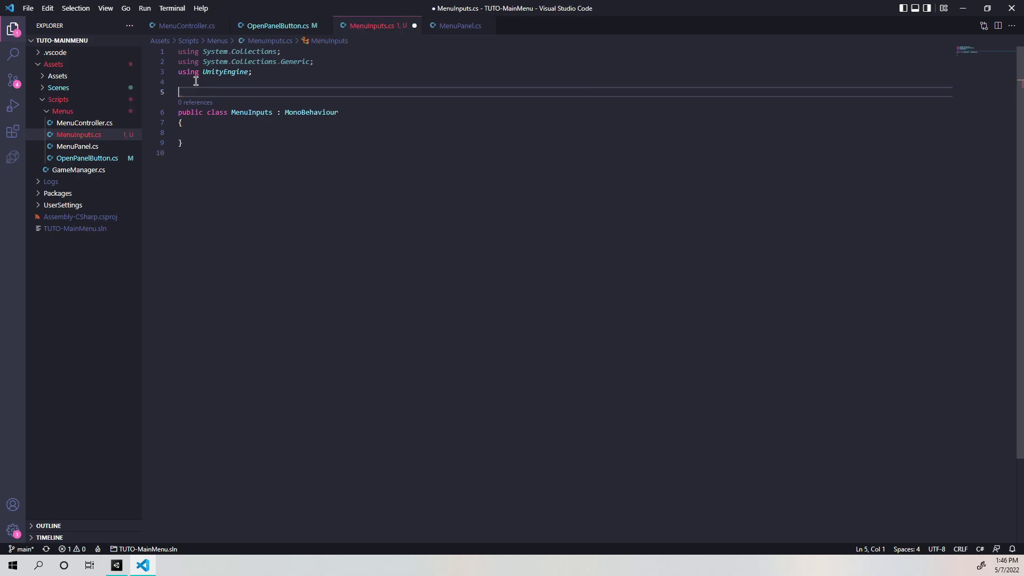
key(BackSpace)
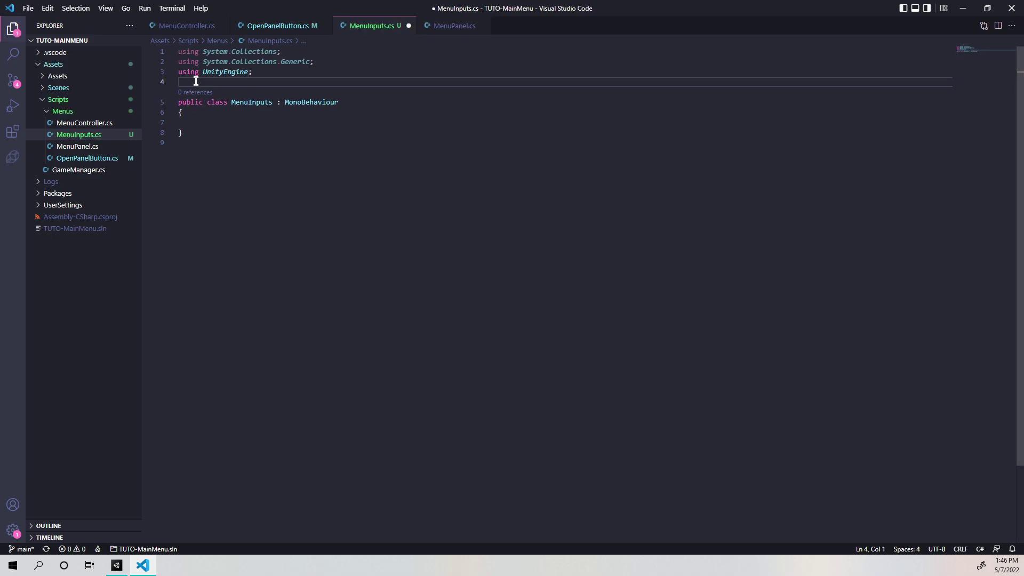
key(Return)
Begin a [RequireComponent(typeof( attribute above the MenuInputs class.
text([)
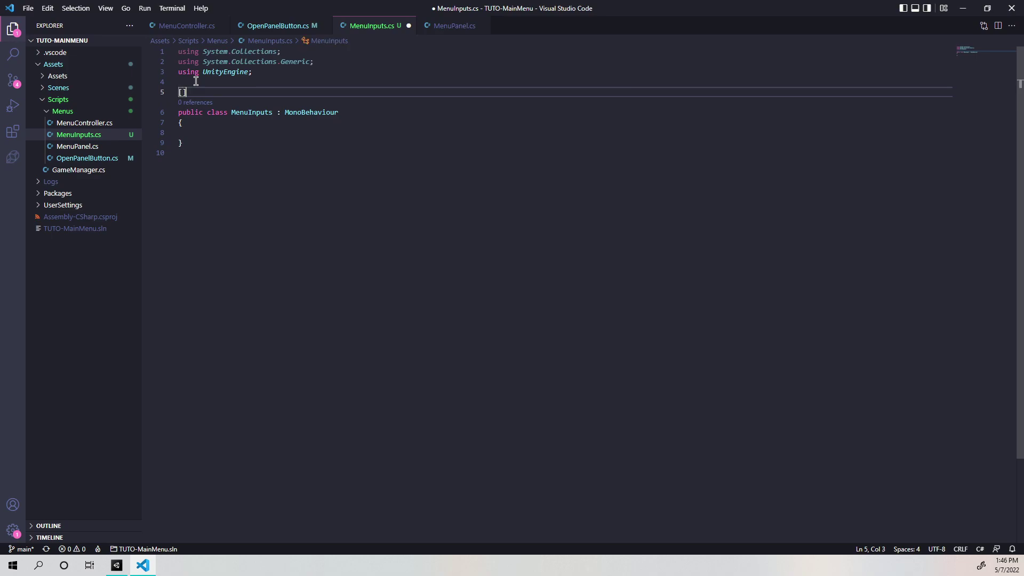
text(R)
key(Down)
key(Tab)
text(()
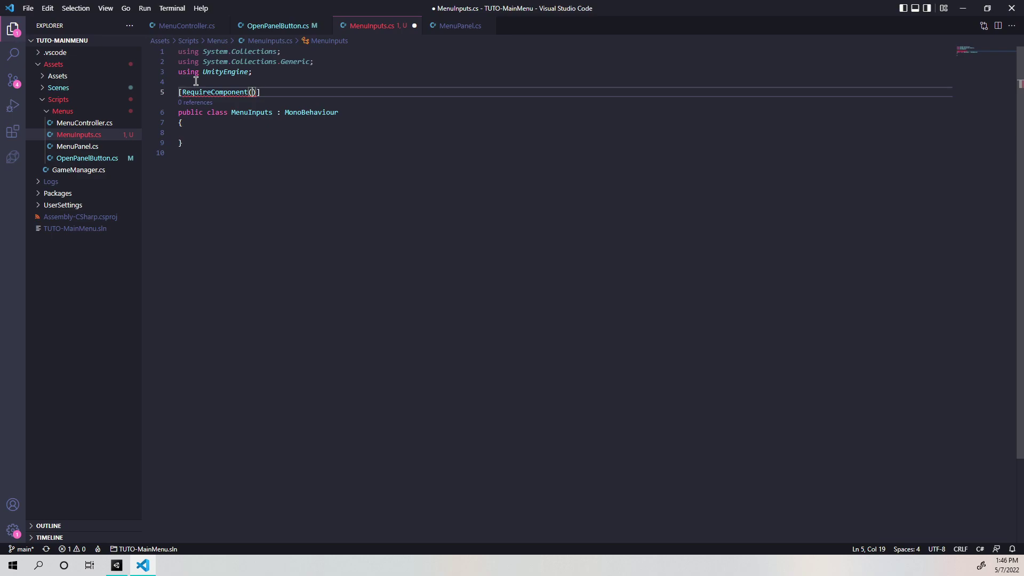
text(t)
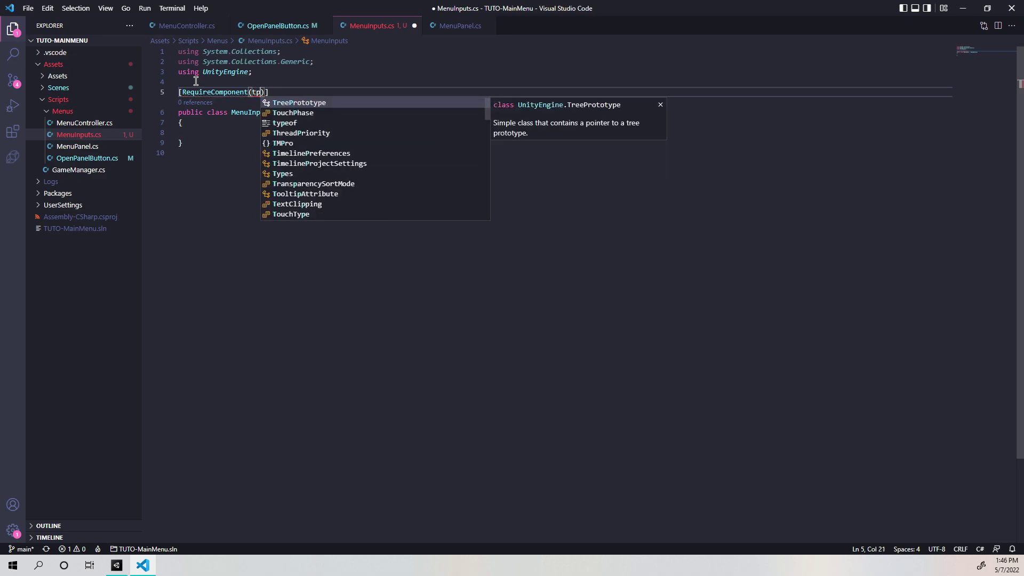
text(ypeof)
mouse_move(209, 94)
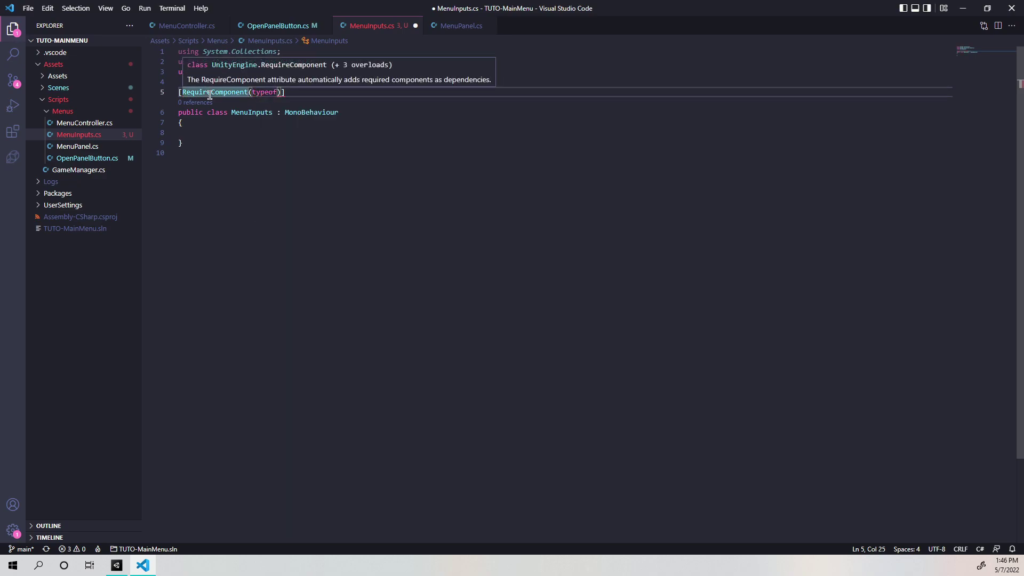
text(()
Add 'using UnityEngine.InputSystem;' to the imports and save the file.
click(266, 71)
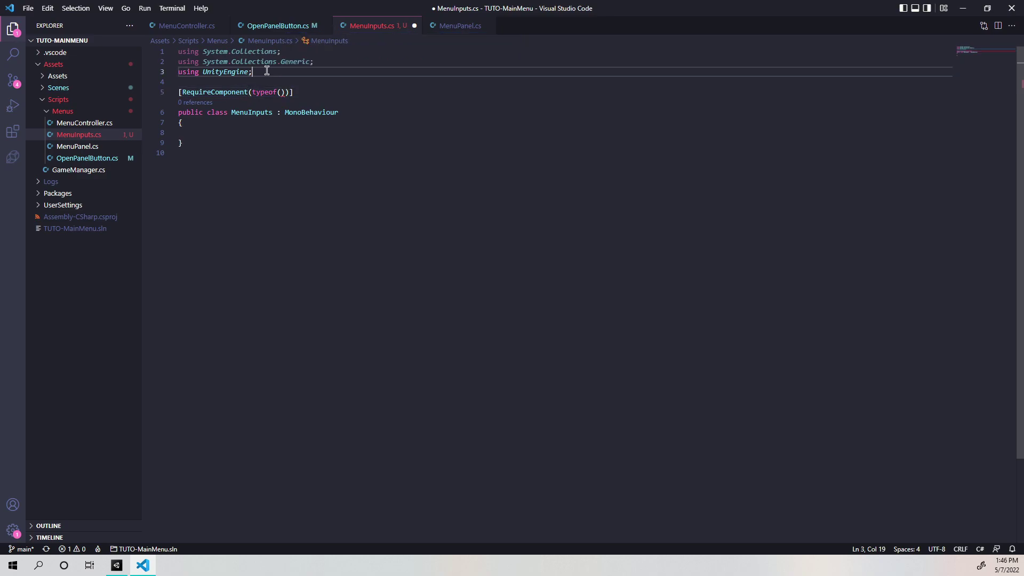
key(Return)
text(using Un)
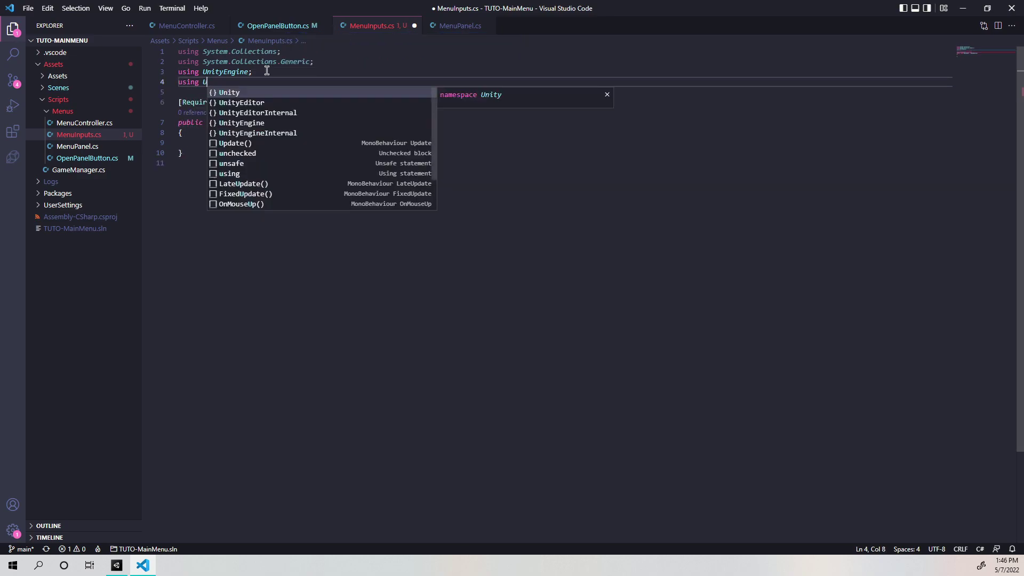
key(Down)
key(Down)
key(Down)
key(Tab)
text(.)
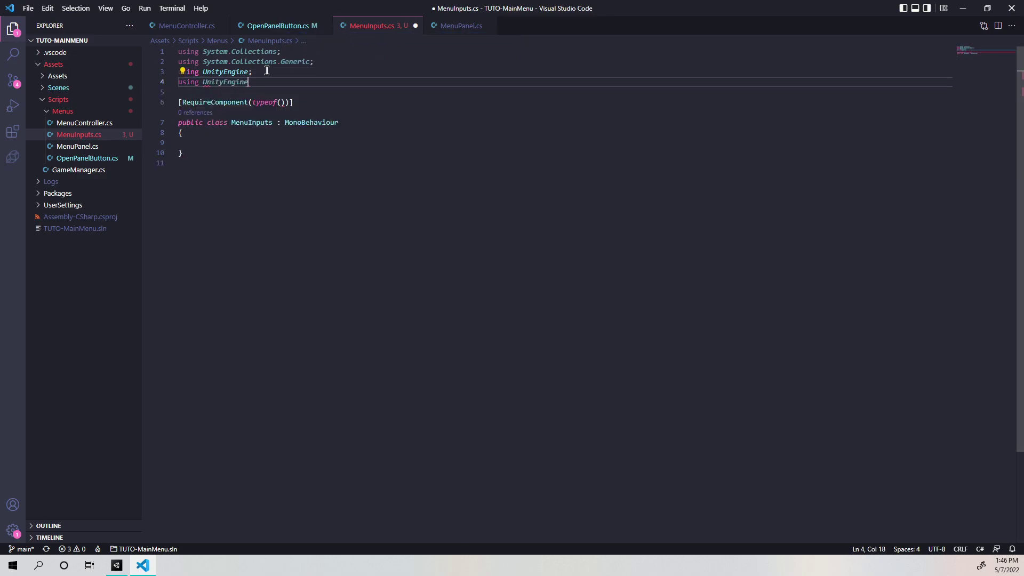
text(In)
key(Tab)
text(;)
key(ctrl+s)
Fill in PlayerInput as the RequireComponent type, leaving the class body empty.
click(281, 101)
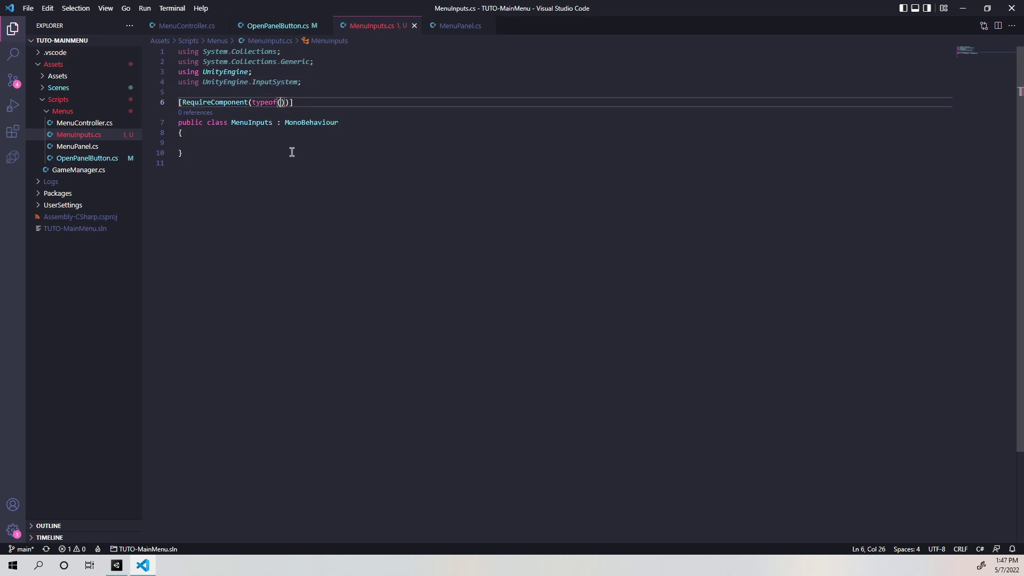
text(PlayerI)
key(Tab)
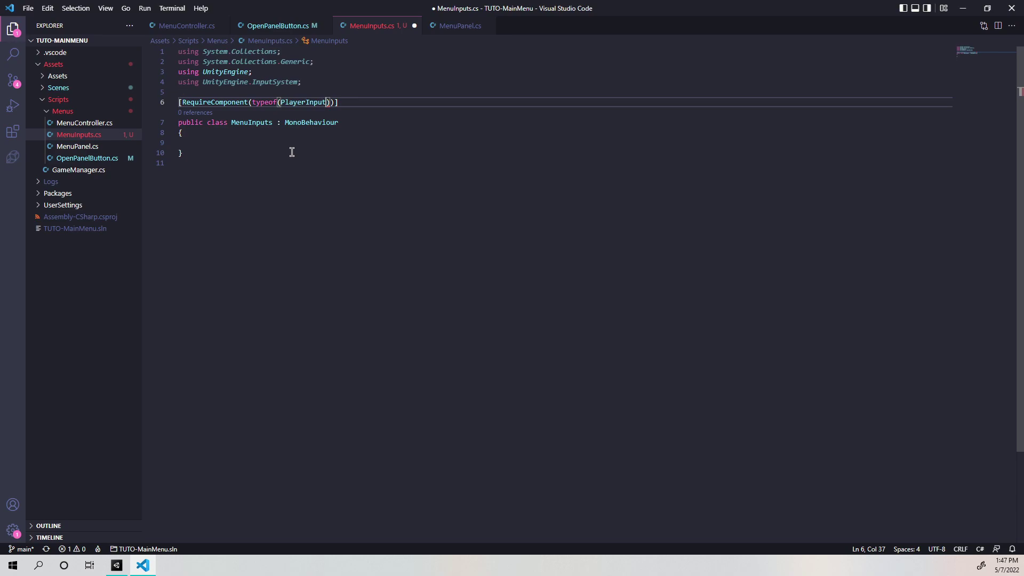
click(238, 144)
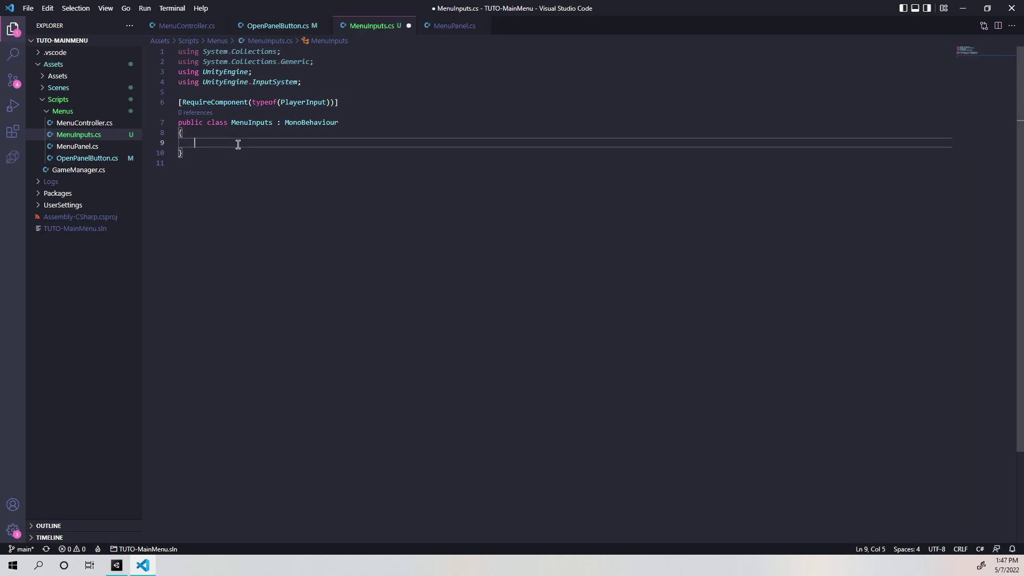
Declare a private PlayerInput field named inputs in MenuInputs.
key(ctrl+s)
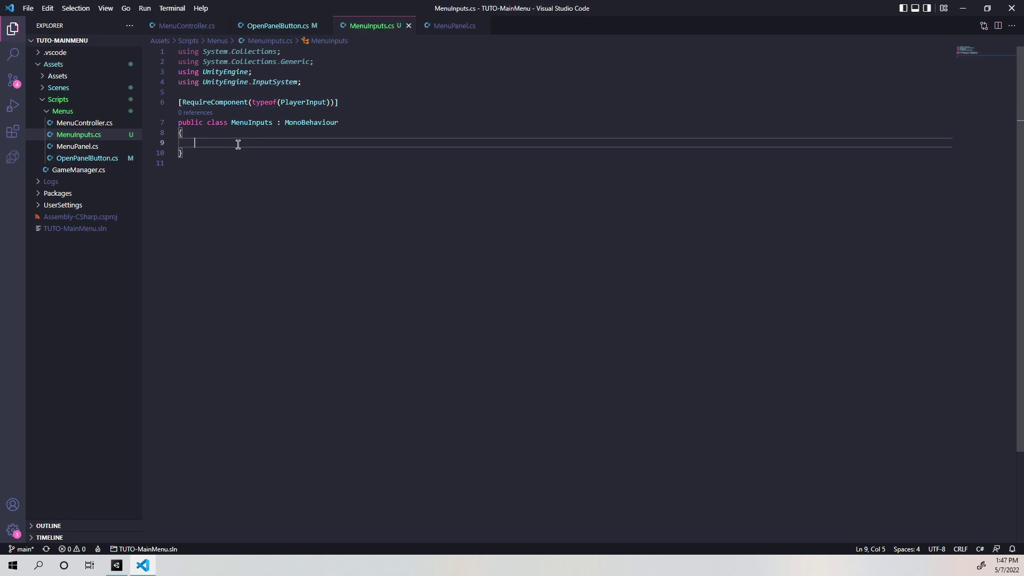
text(private )
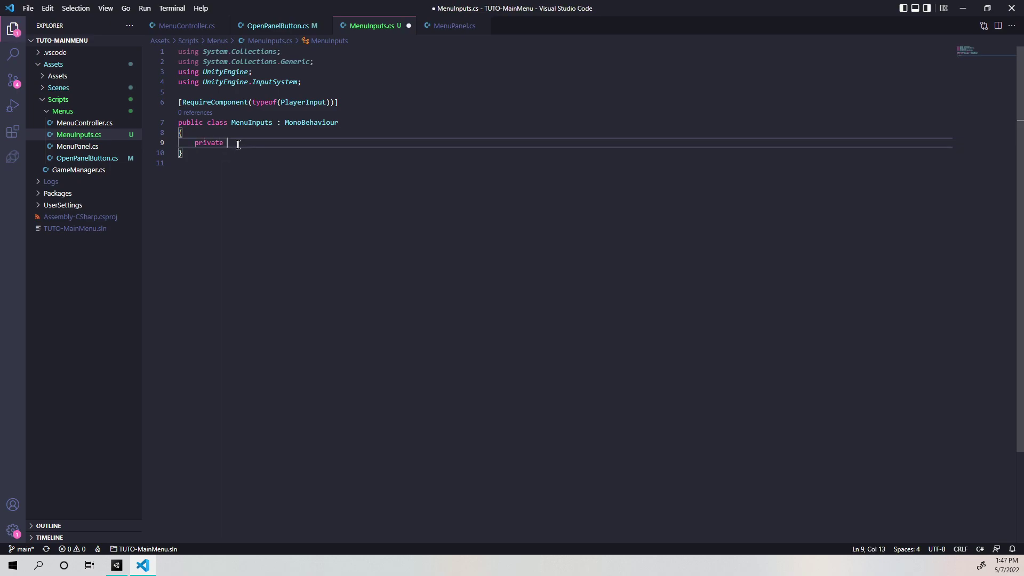
text(Player)
key(Tab)
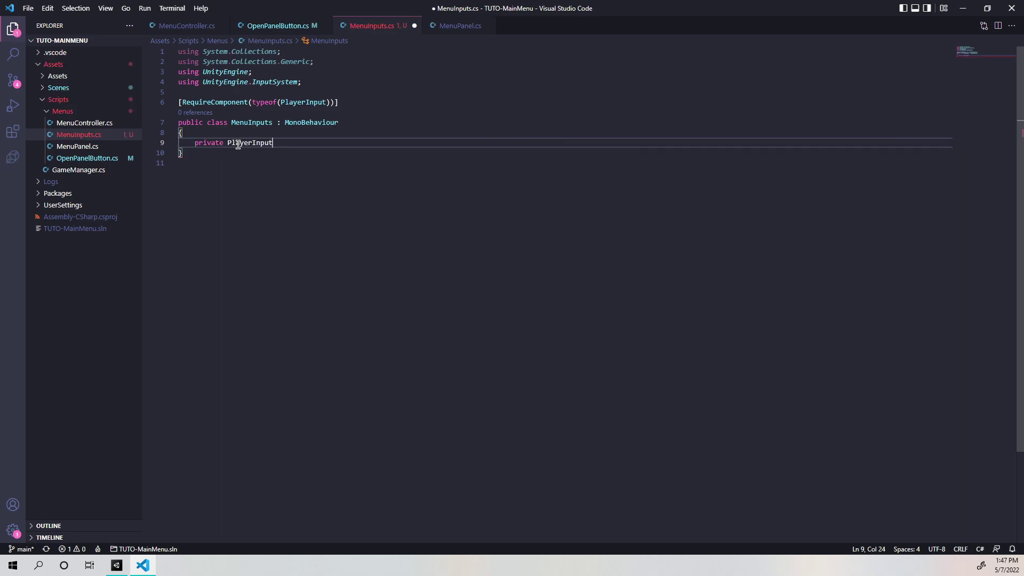
text( in)
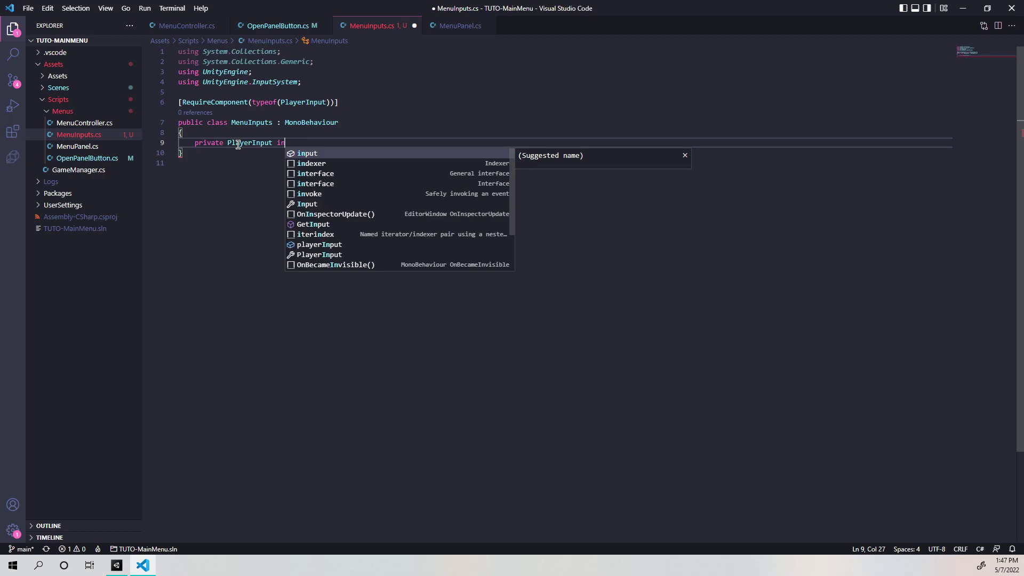
text(puts)
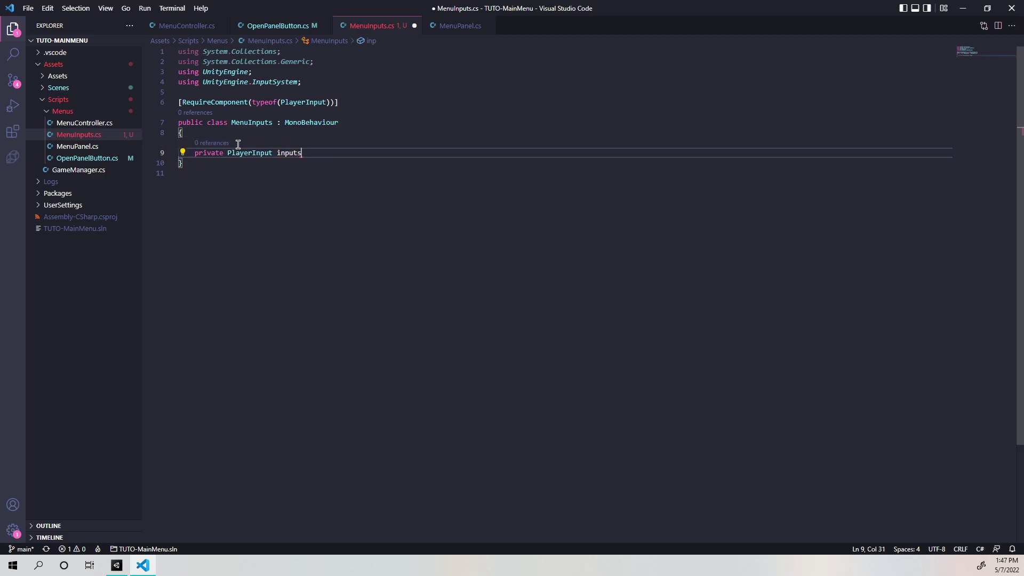
key(ctrl+s)
text(;)
key(Return)
key(Return)
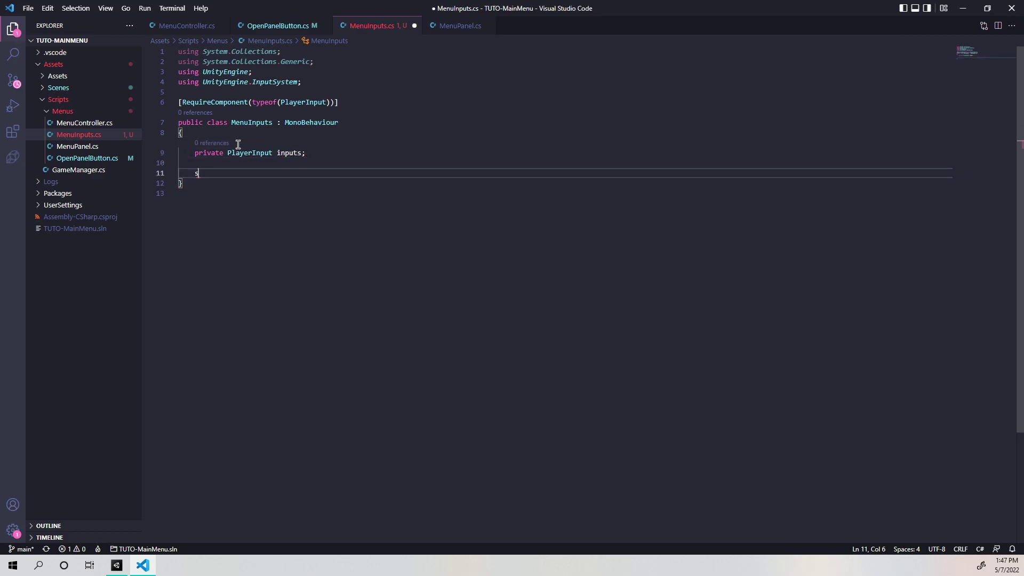
Add an Awake method assigning inputs = GetComponent<PlayerInput>();.
text(s)
key(BackSpace)
text(aw)
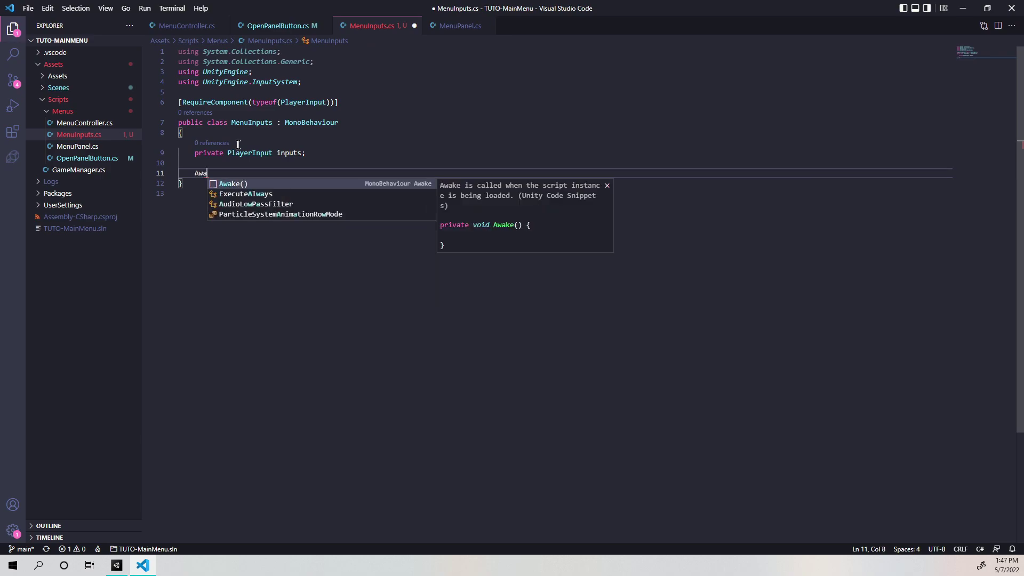
key(Return)
text(inpu)
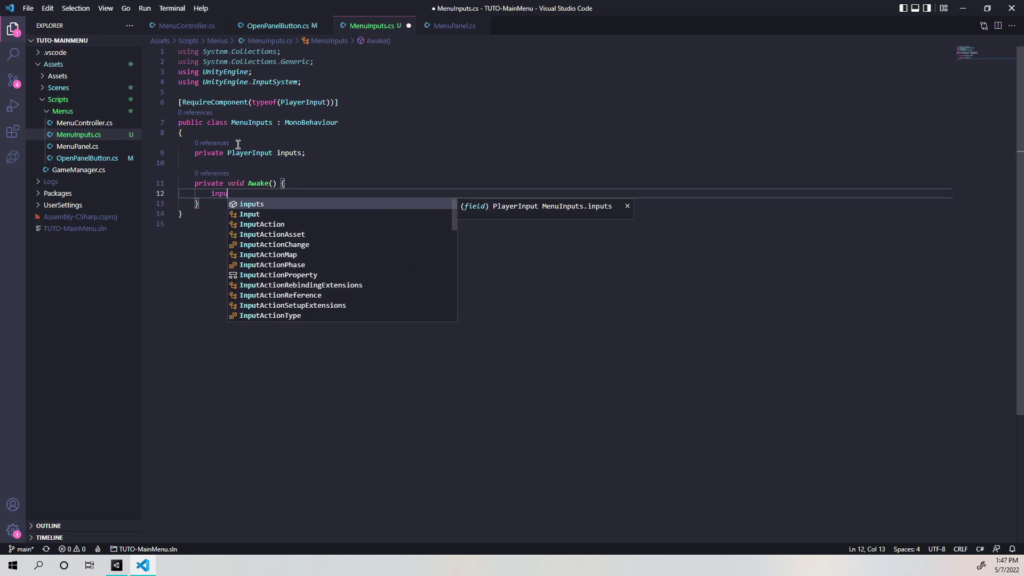
text(ts =)
text( G)
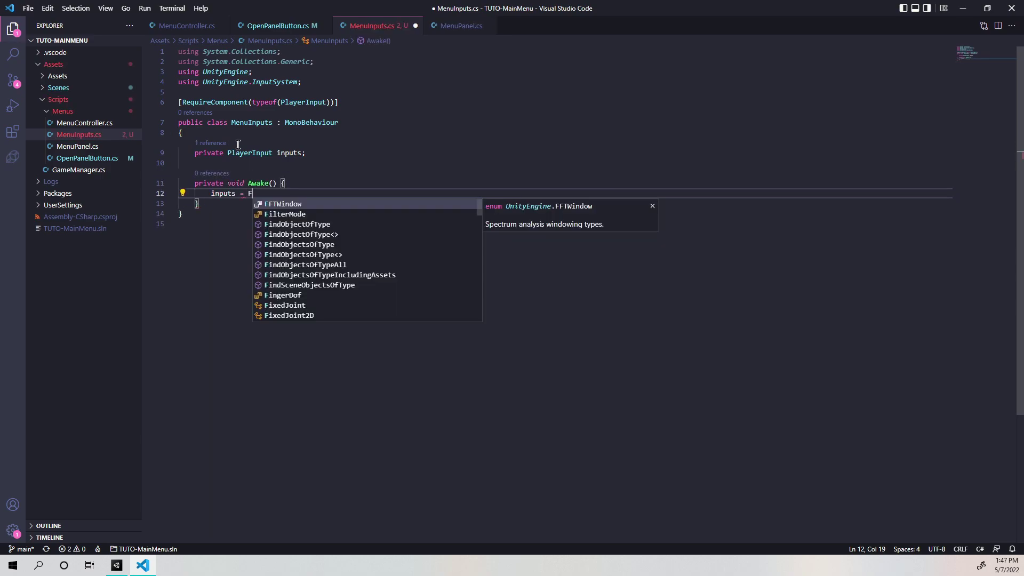
text(etC)
key(Return)
text(<)
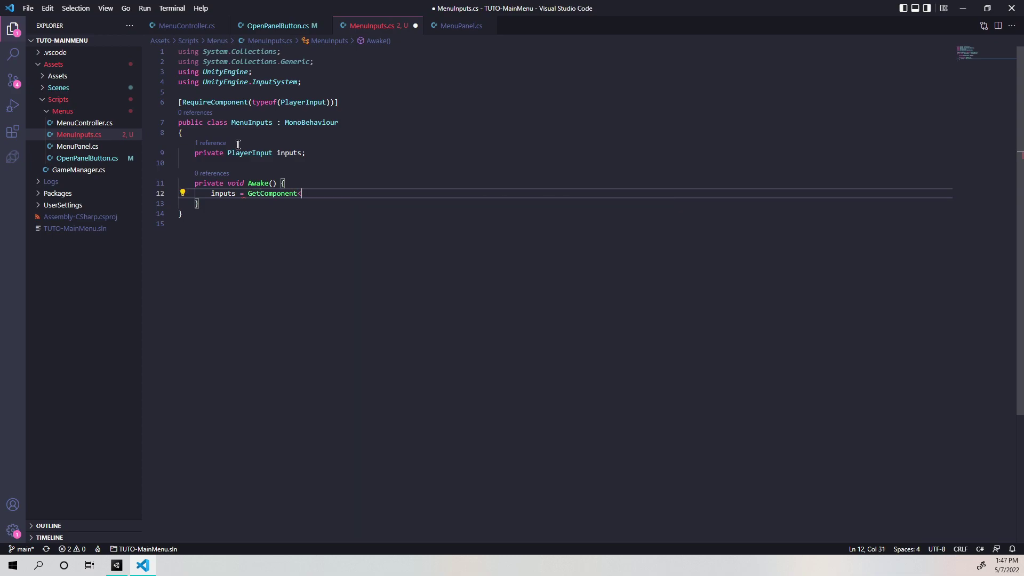
text(PlayerIn)
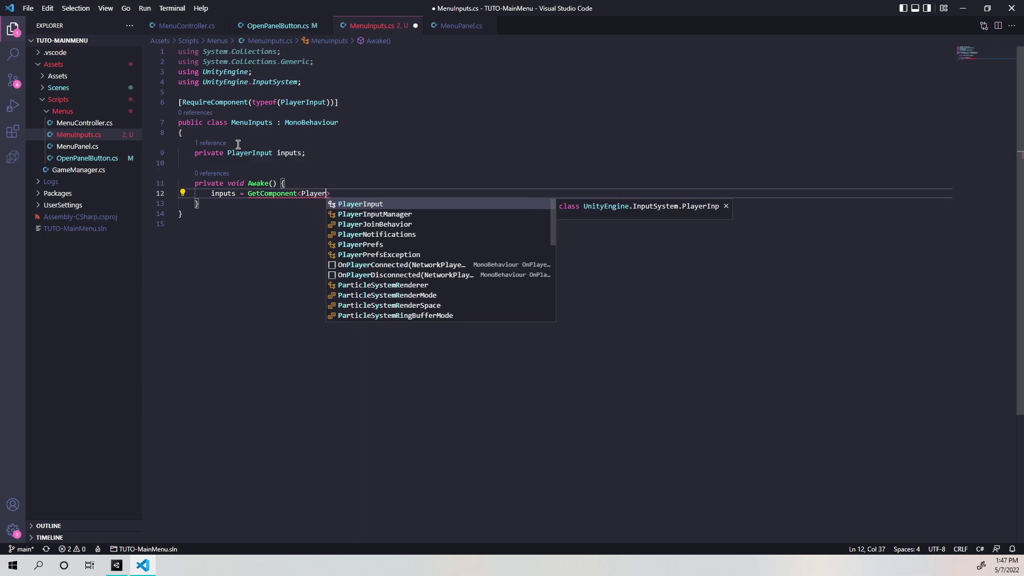
key(Return)
text(>();)
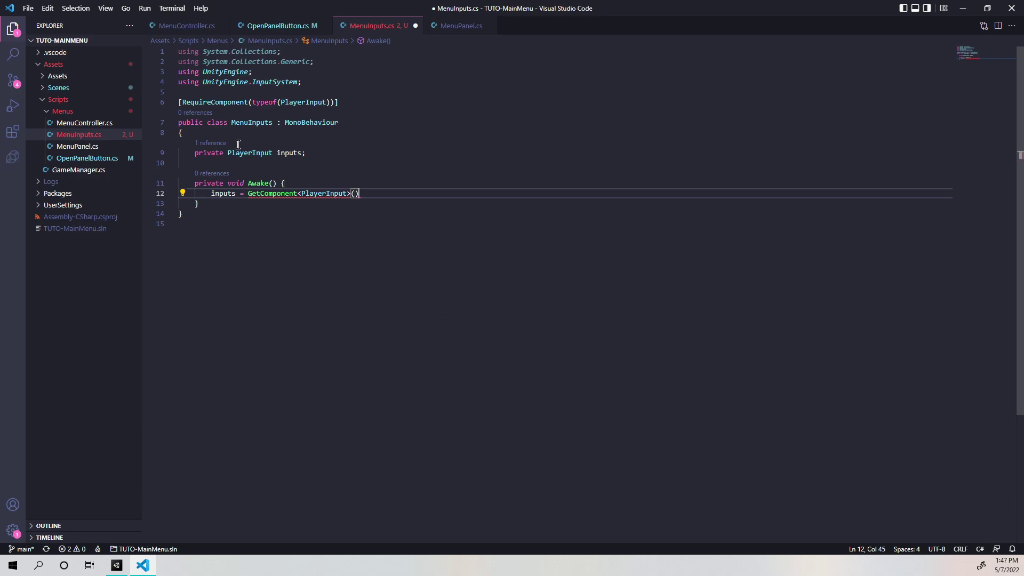
Format the document and save MenuInputs.cs.
right_click(344, 206)
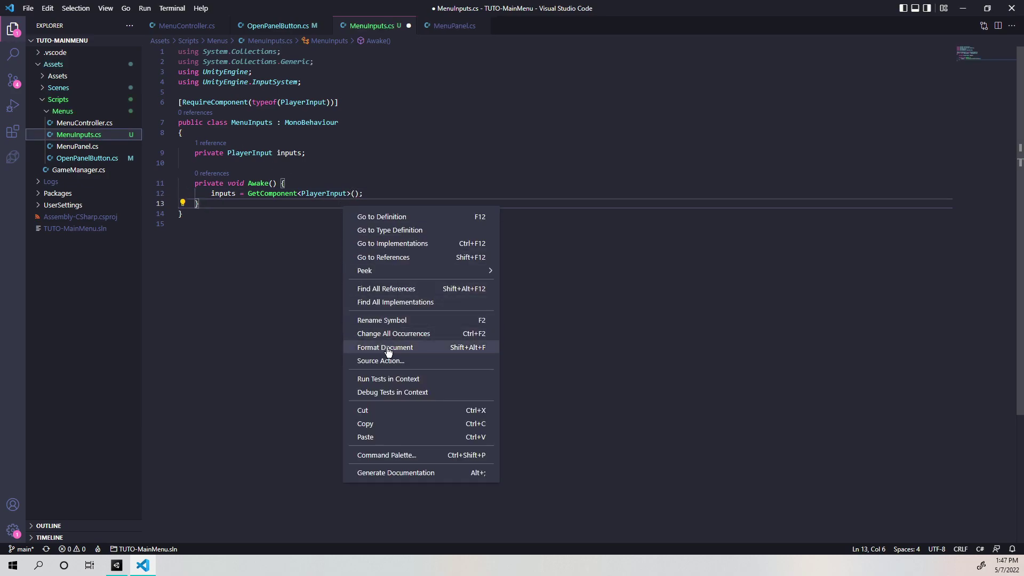
click(373, 349)
click(224, 213)
key(ctrl+s)
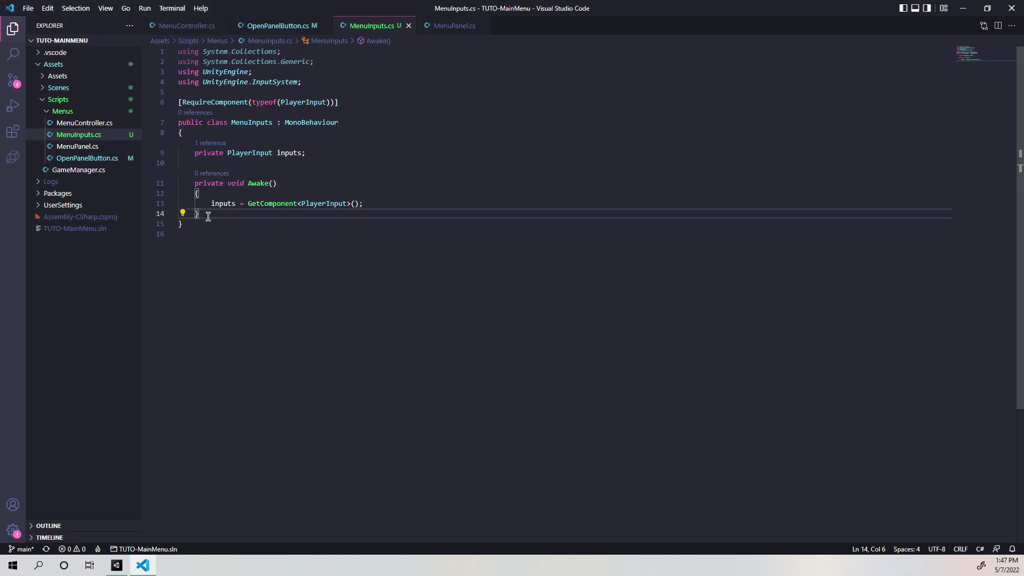
Add a blank line below the inputs field for a new private declaration.
click(345, 153)
key(Return)
key(Return)
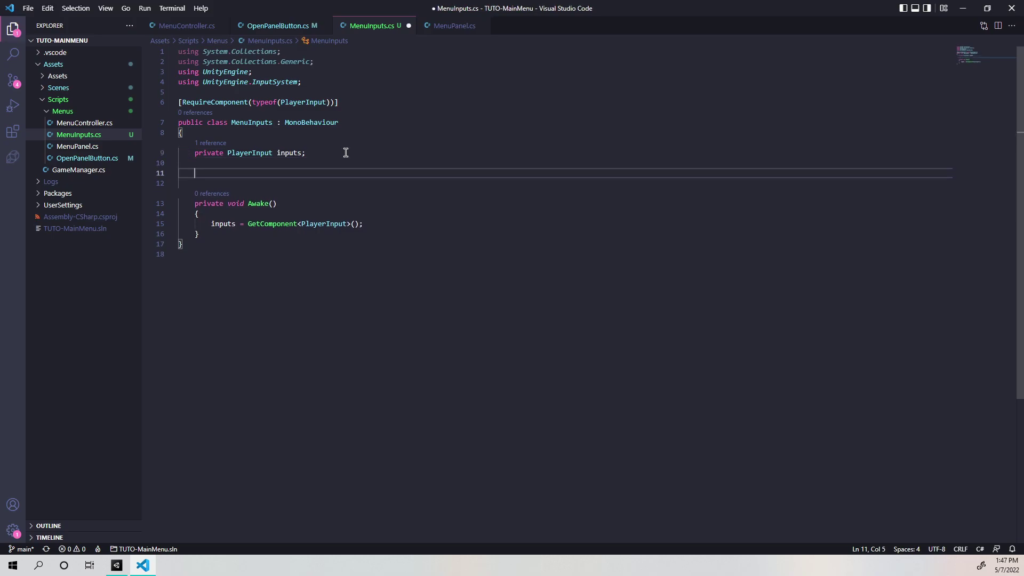
text(priv)
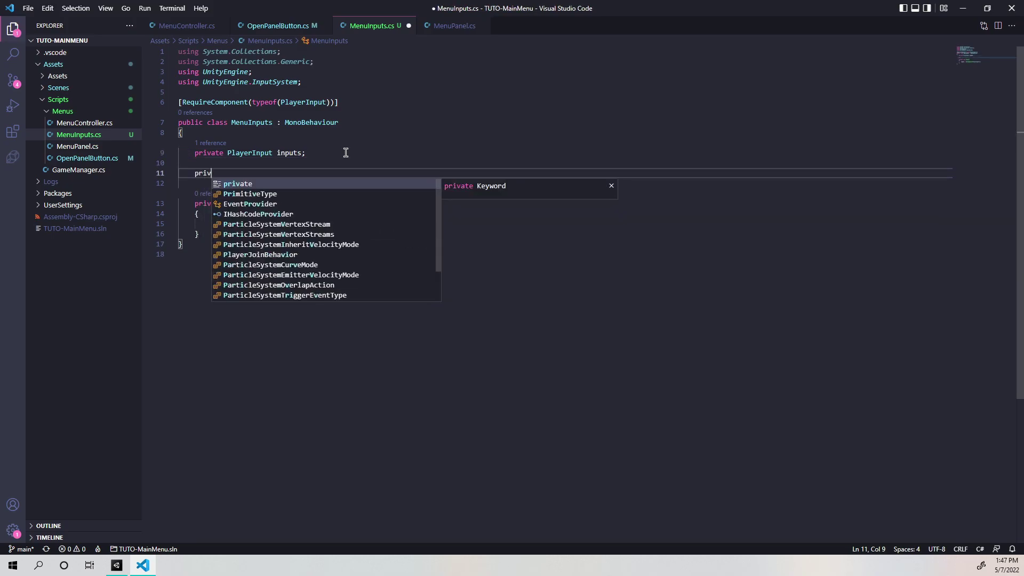
text(ate Unit)
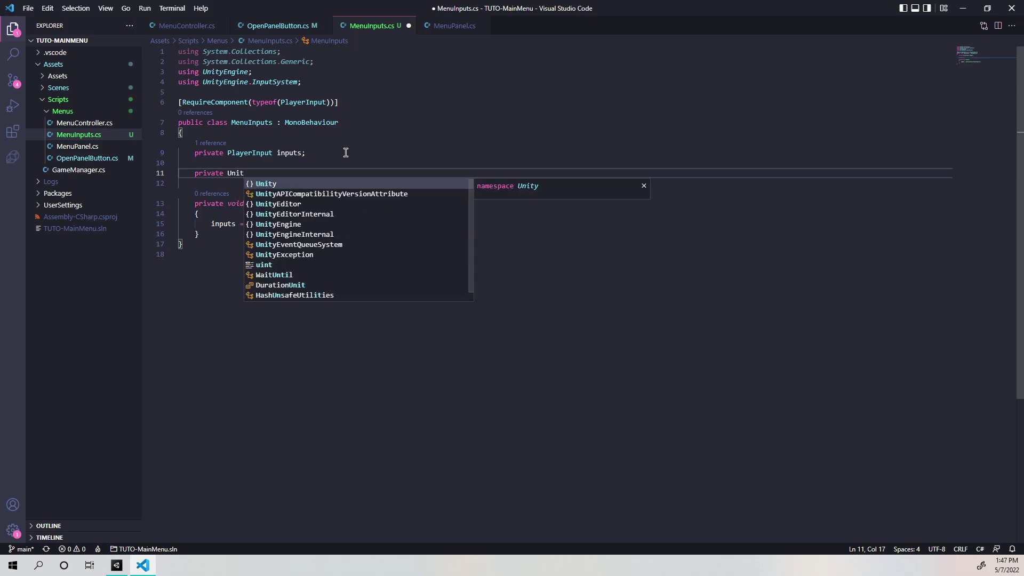
key(BackSpace)
key(BackSpace)
key(BackSpace)
key(BackSpace)
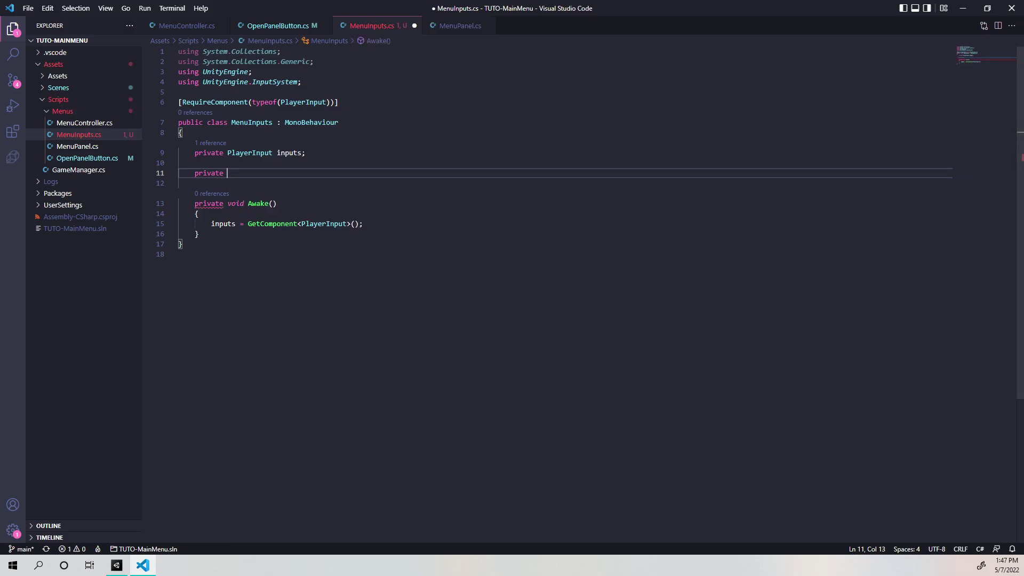
Add 'using UnityEngine.Events;' to the imports and save.
click(311, 82)
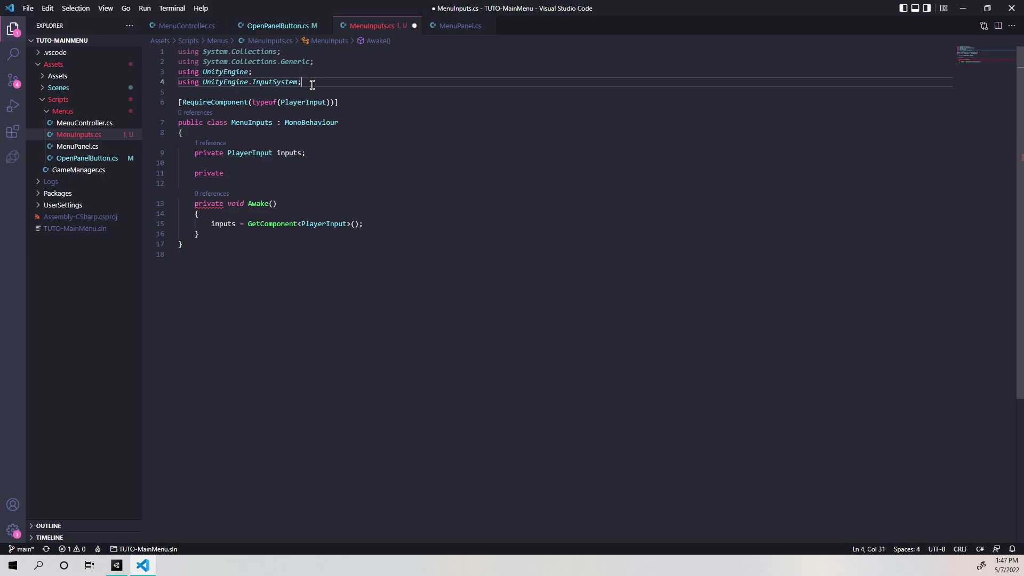
key(Return)
text(using )
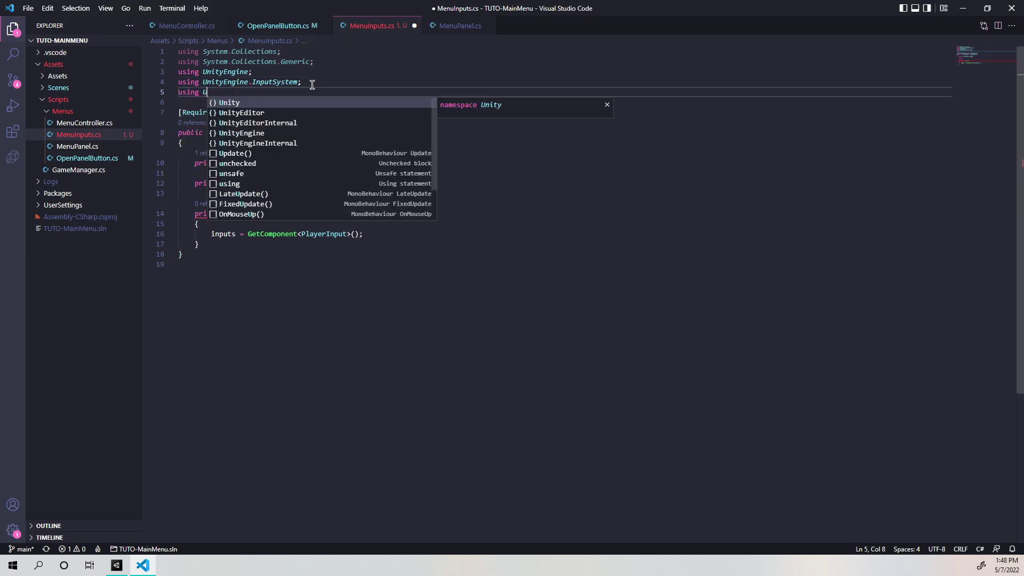
text(Unity)
key(Down)
key(Down)
key(Down)
key(Return)
text(.)
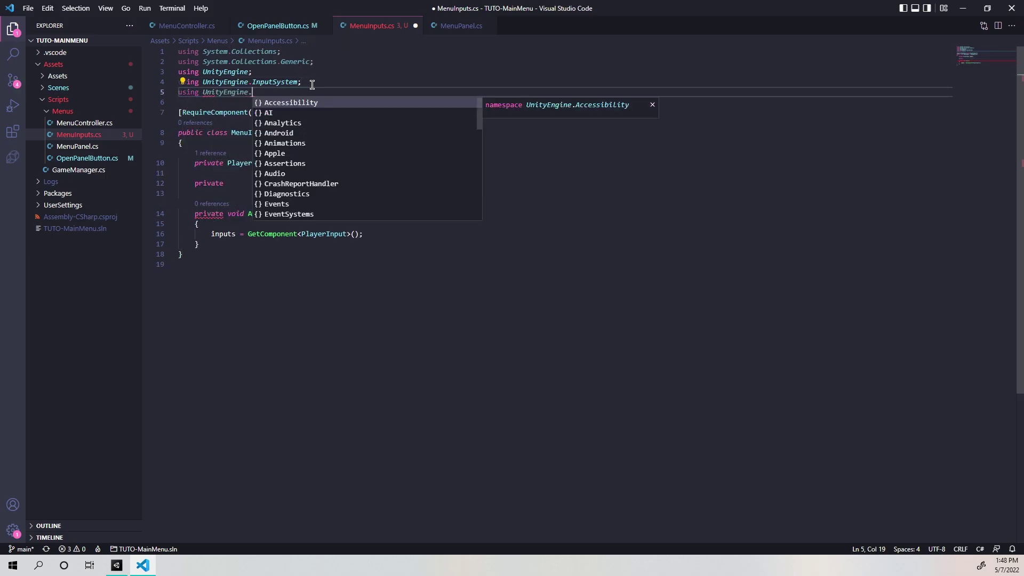
text(Ev)
key(Return)
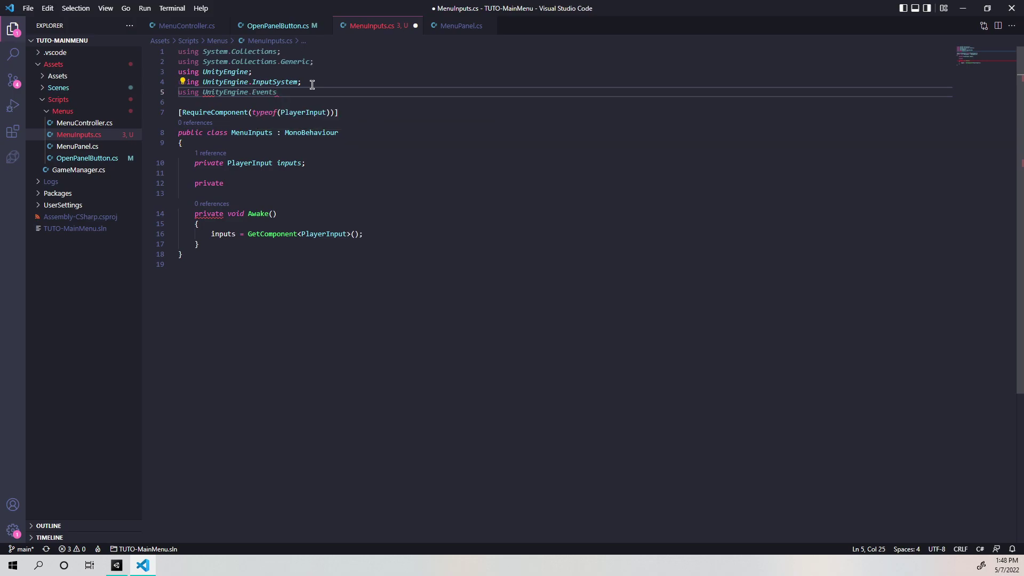
text(;)
key(ctrl+s)
Declare 'private UnityEvent backEvent;' below inputs and save the script.
click(248, 183)
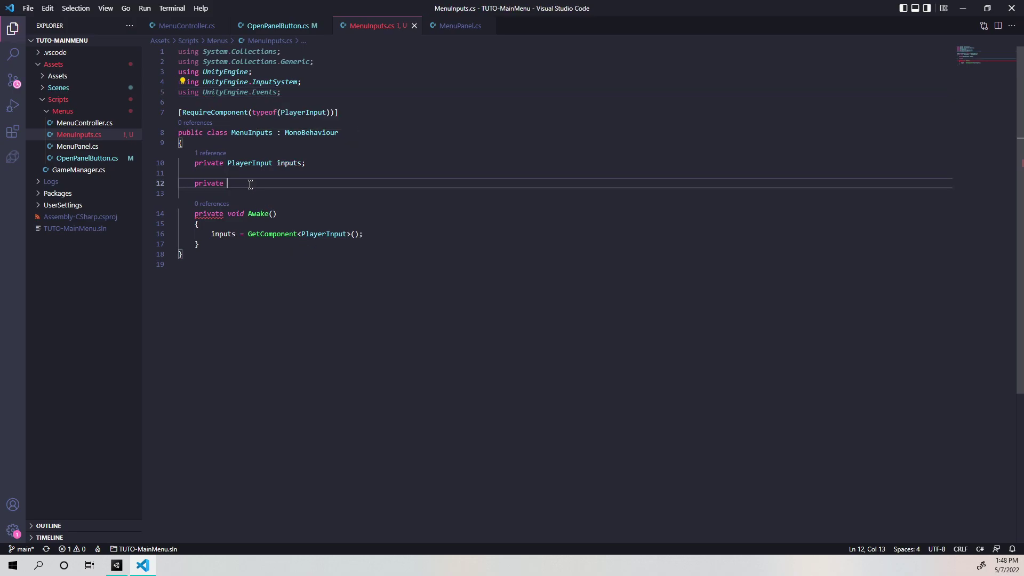
text(Uni)
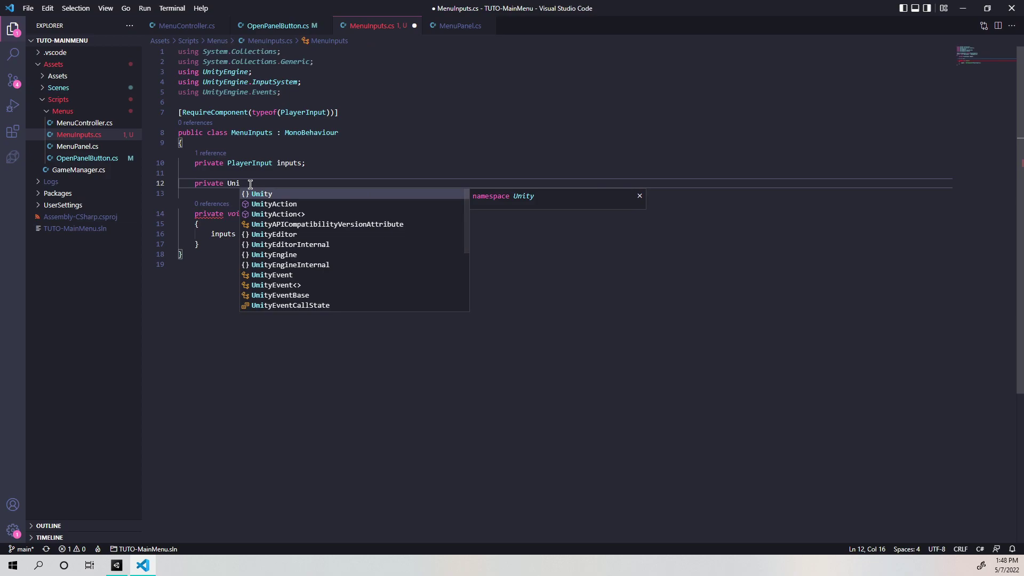
key(Return)
text(Even)
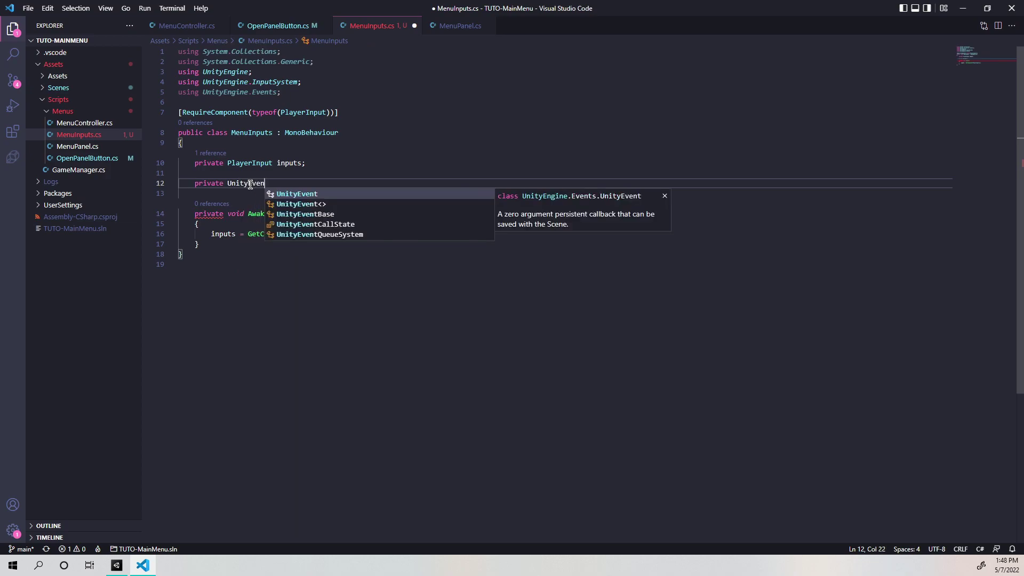
key(Return)
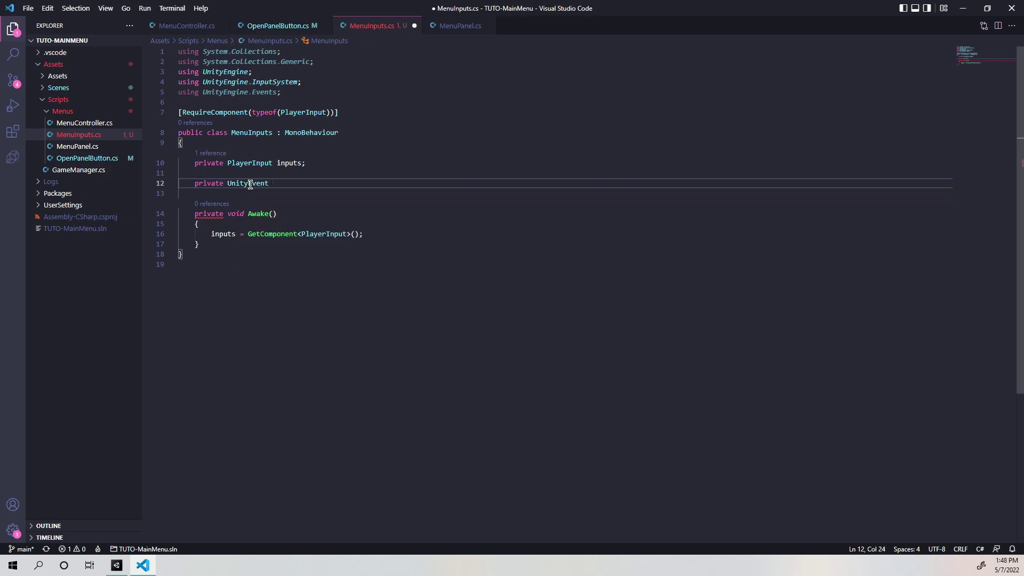
text(backEve)
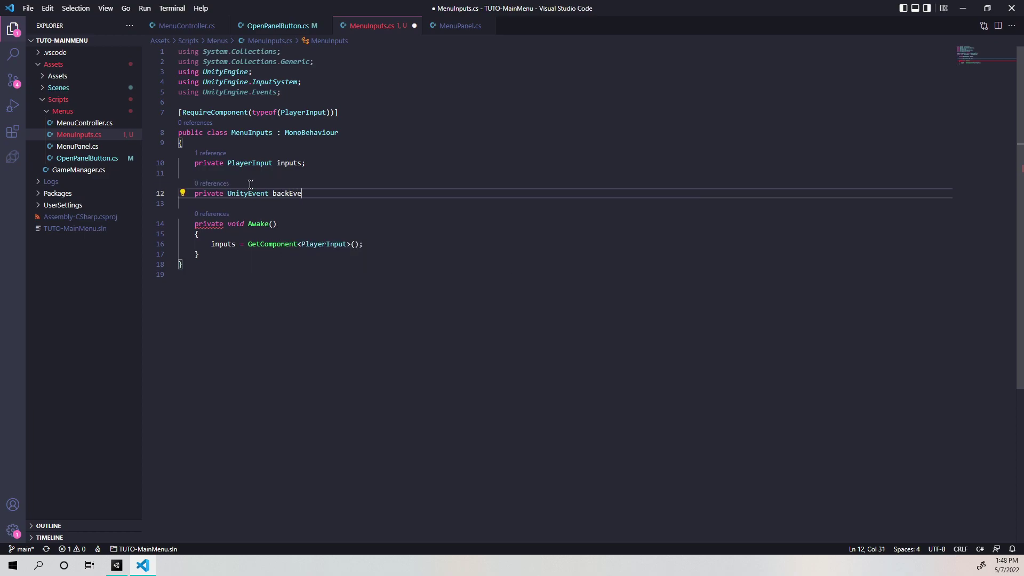
text(nt;)
key(ctrl+s)
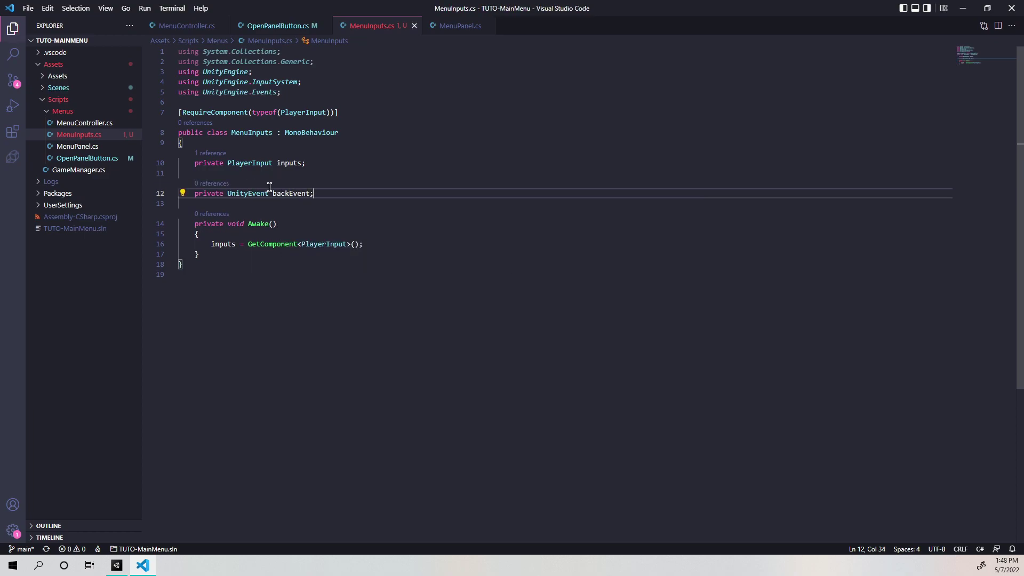
click(266, 250)
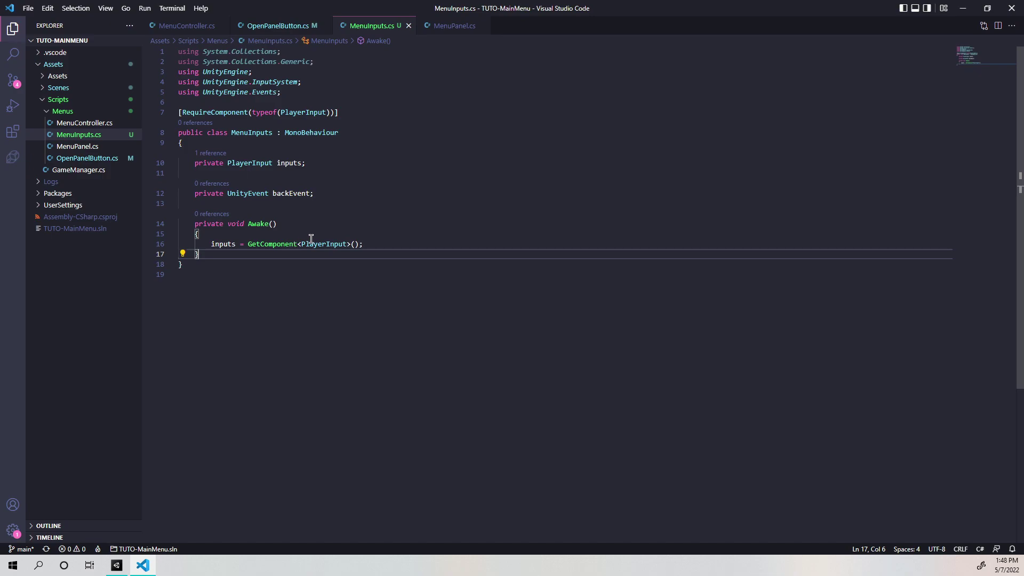
mouse_move(316, 241)
scroll(316, 240, down, 1)
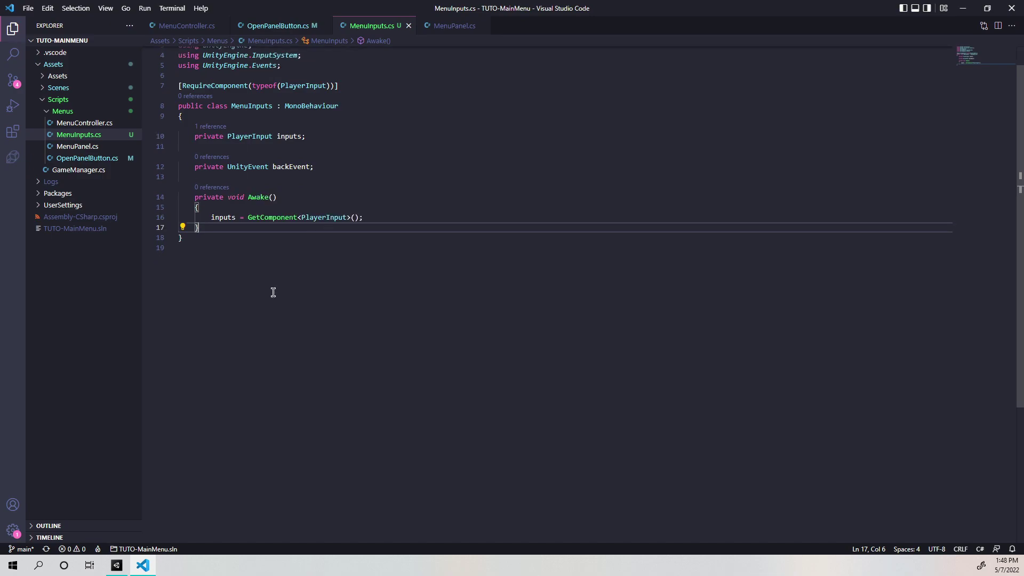
In Unity, drag MenuInputs onto MenuCanvas, auto-adding Player Input with Actions left as None.
click(117, 565)
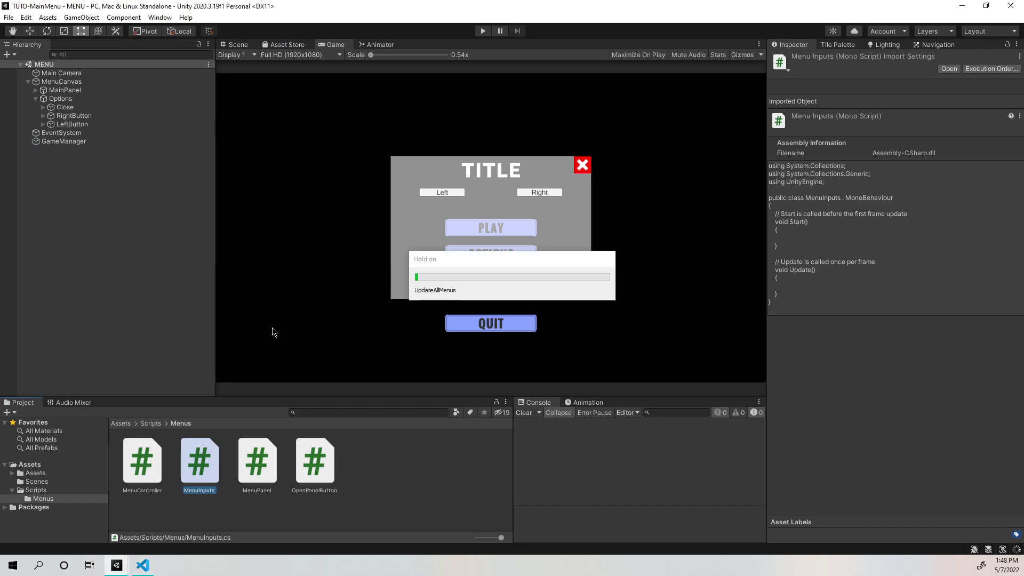
click(61, 81)
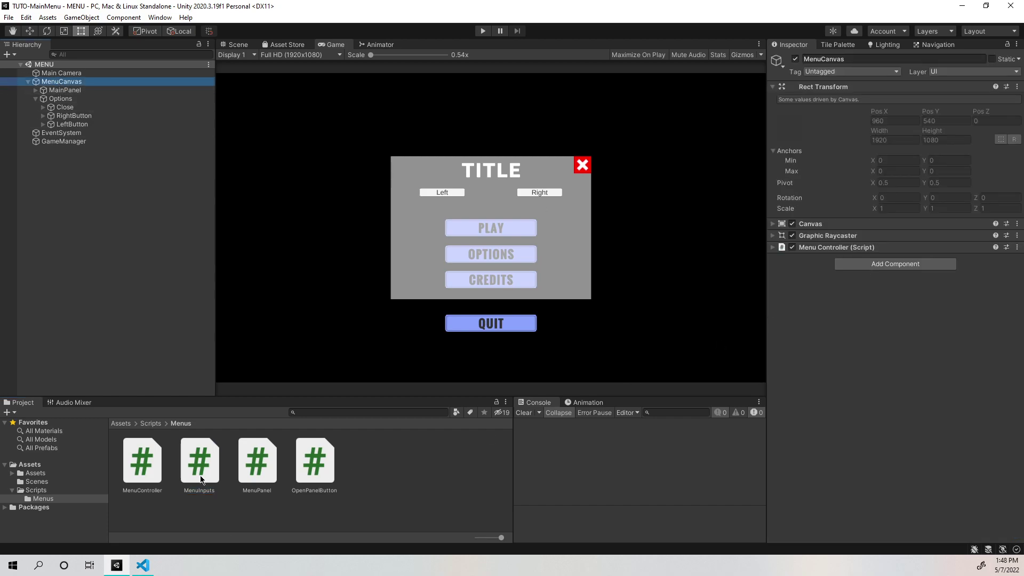
drag(202, 479, 958, 366)
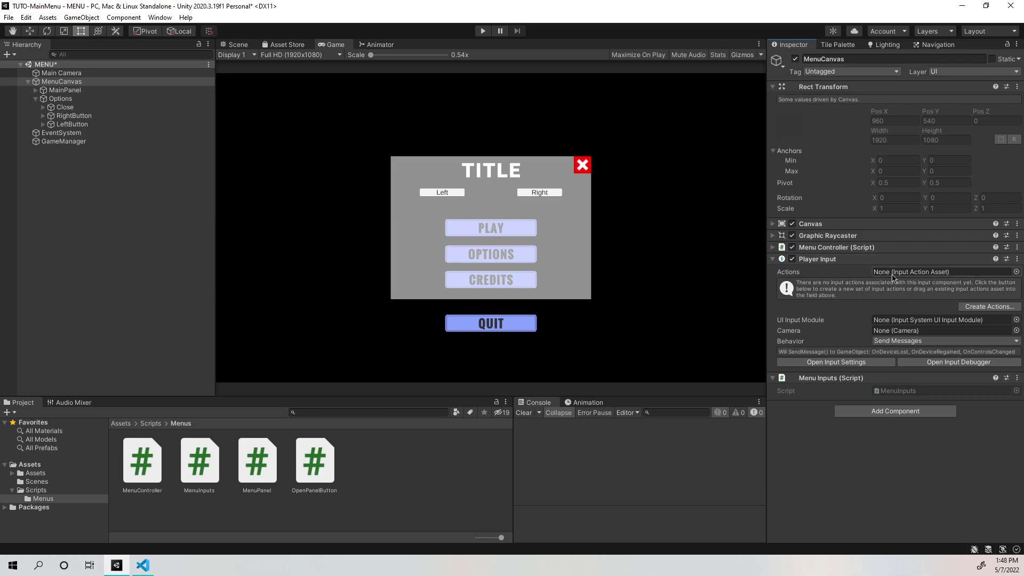
click(1016, 272)
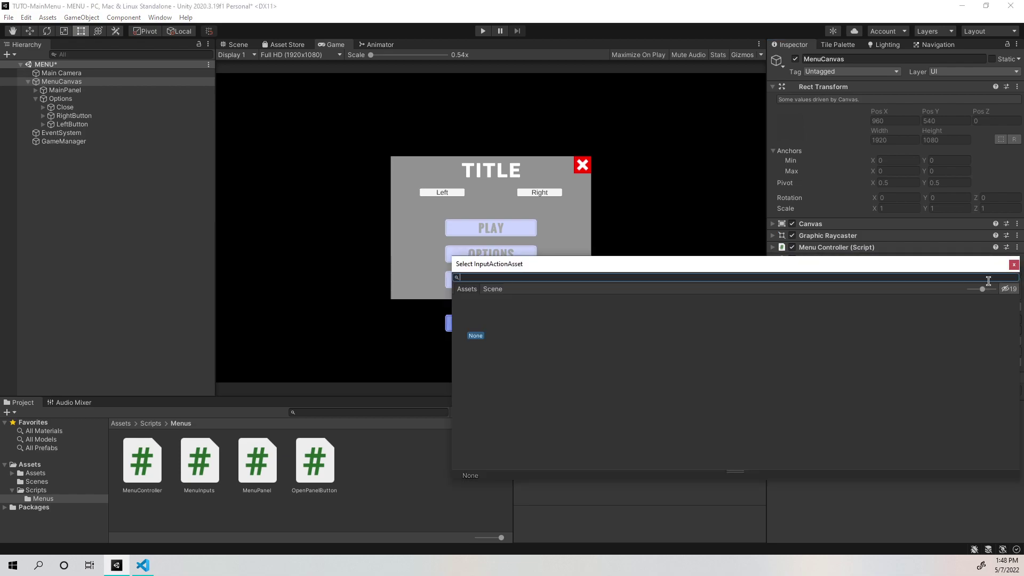
drag(723, 266, 469, 252)
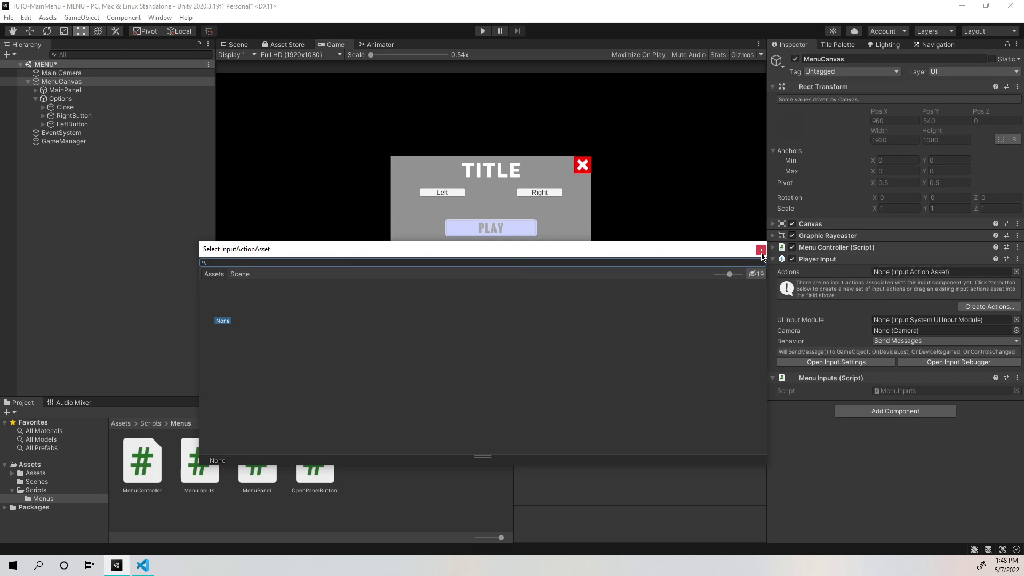
click(762, 249)
click(987, 305)
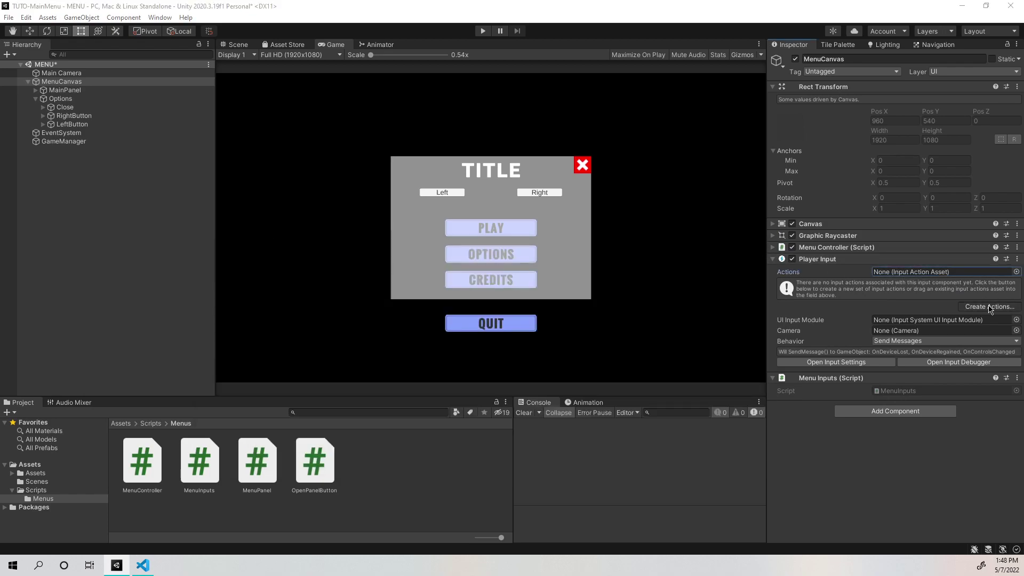
Create an Assets/Config folder and save the TUTO-MainMenu input actions asset there.
drag(297, 26, 391, 45)
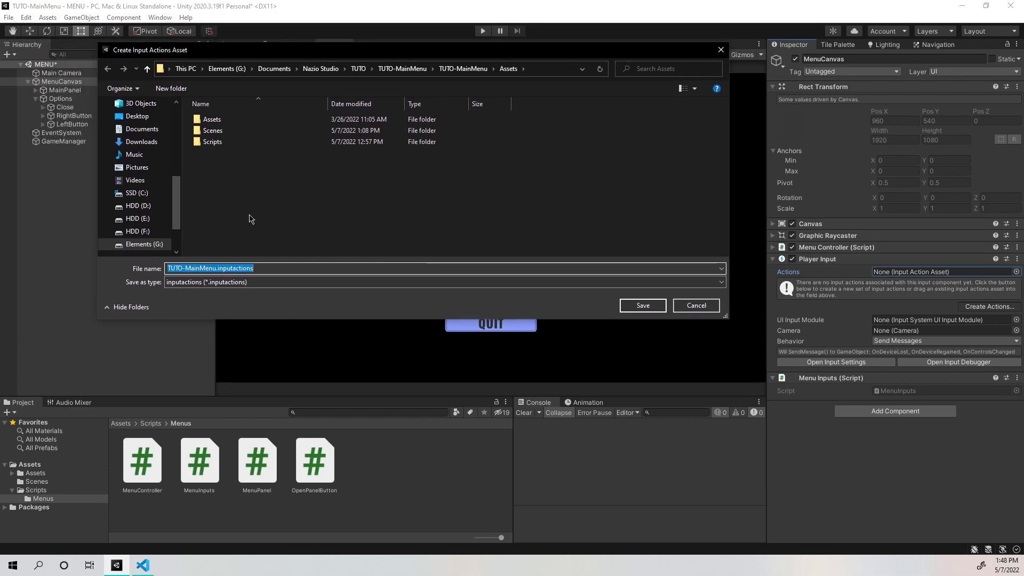
right_click(249, 215)
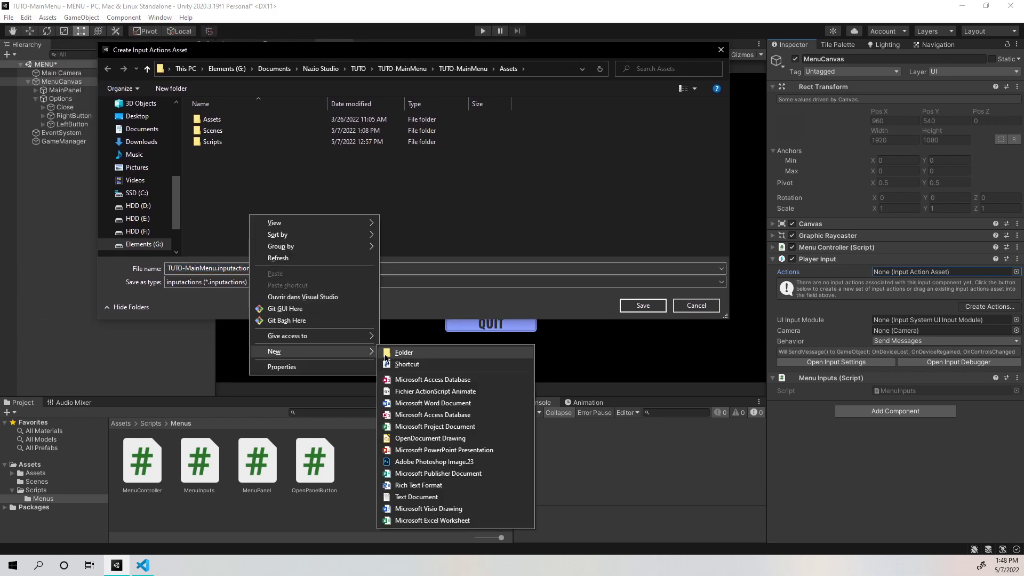
click(385, 353)
text(Config)
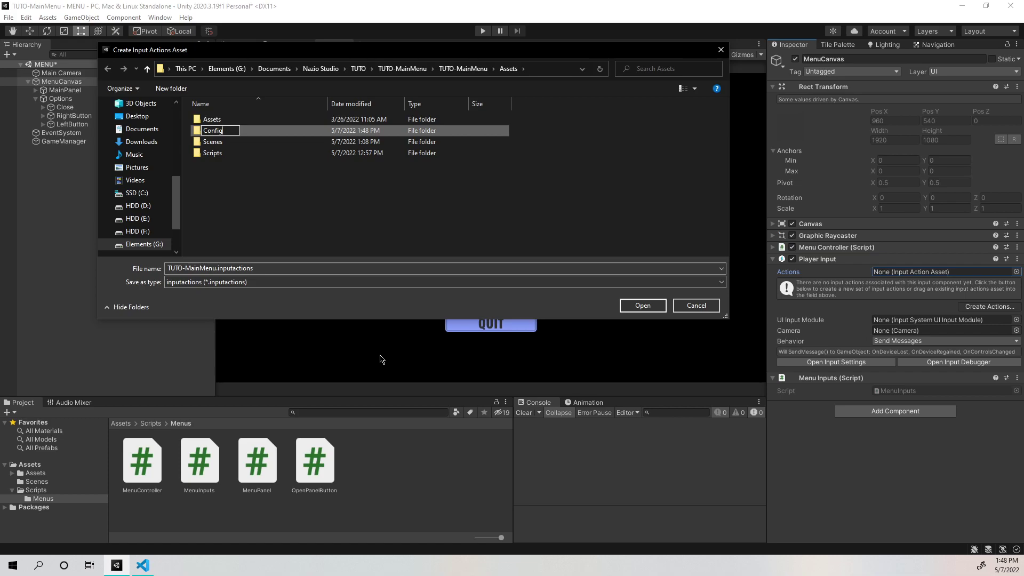
key(Return)
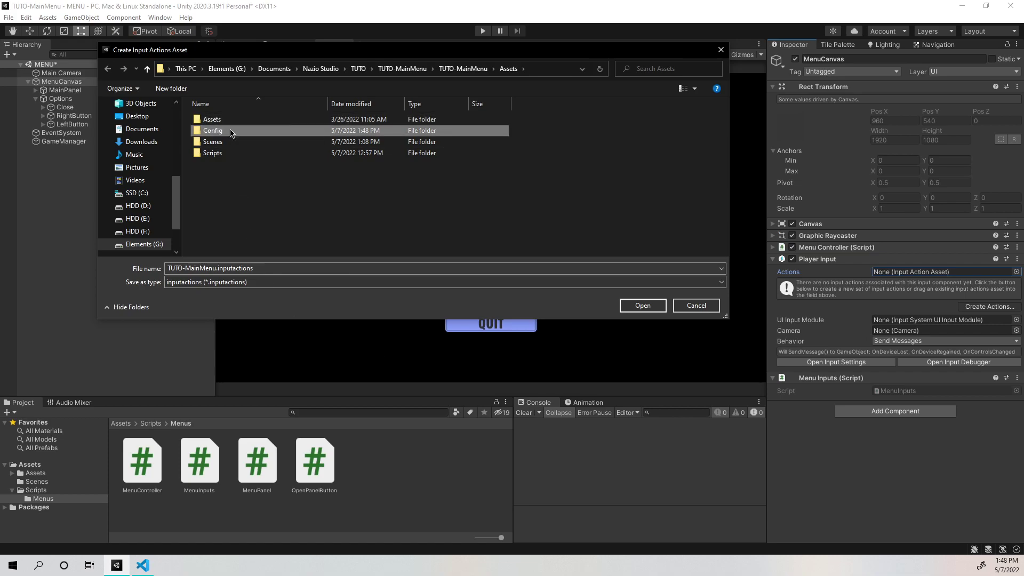
double_click(222, 131)
click(645, 313)
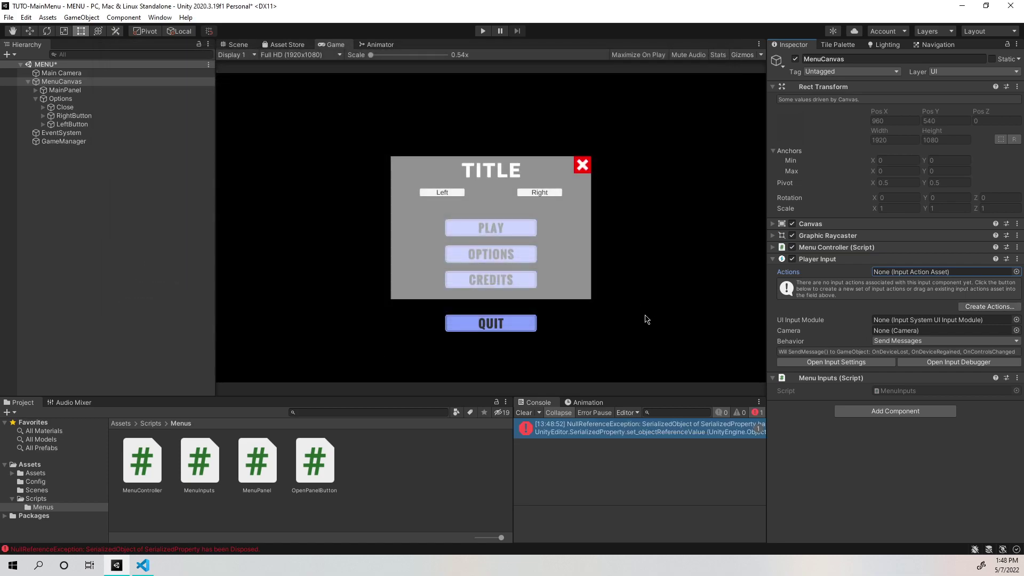
Clear the console error and assign TUTO-MainMenu to Player Input's Actions.
click(525, 412)
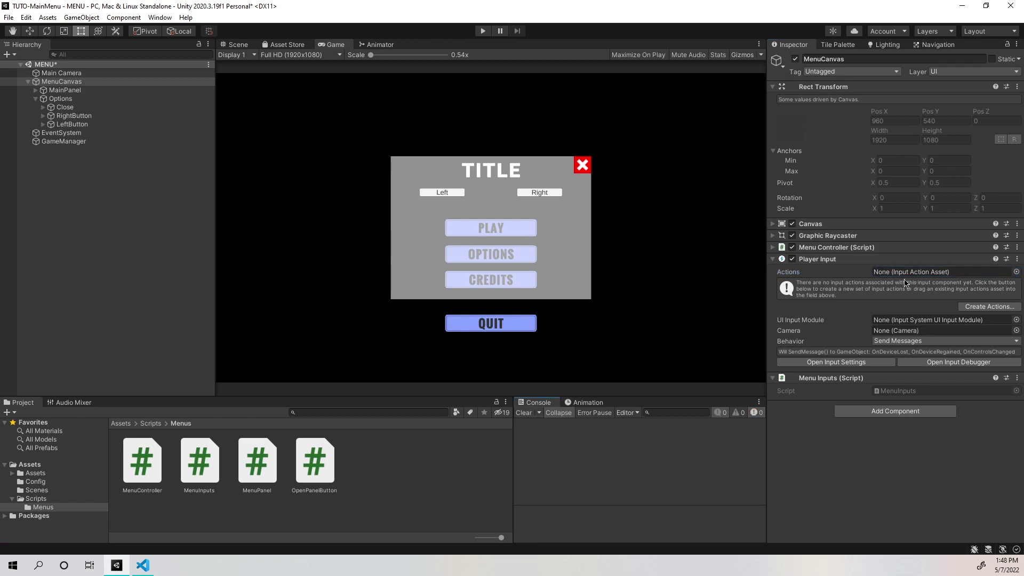
click(1015, 272)
double_click(526, 323)
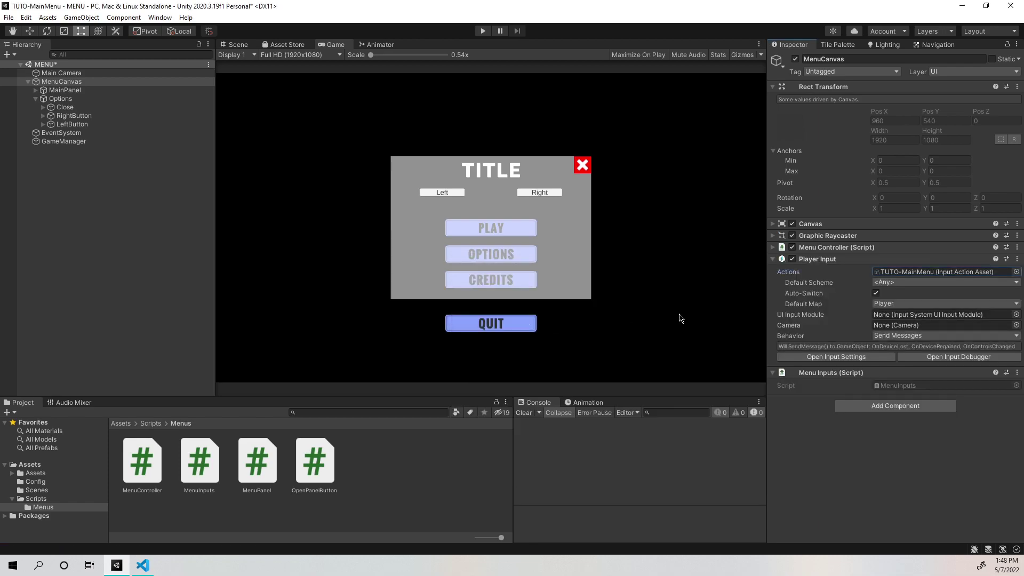
click(890, 274)
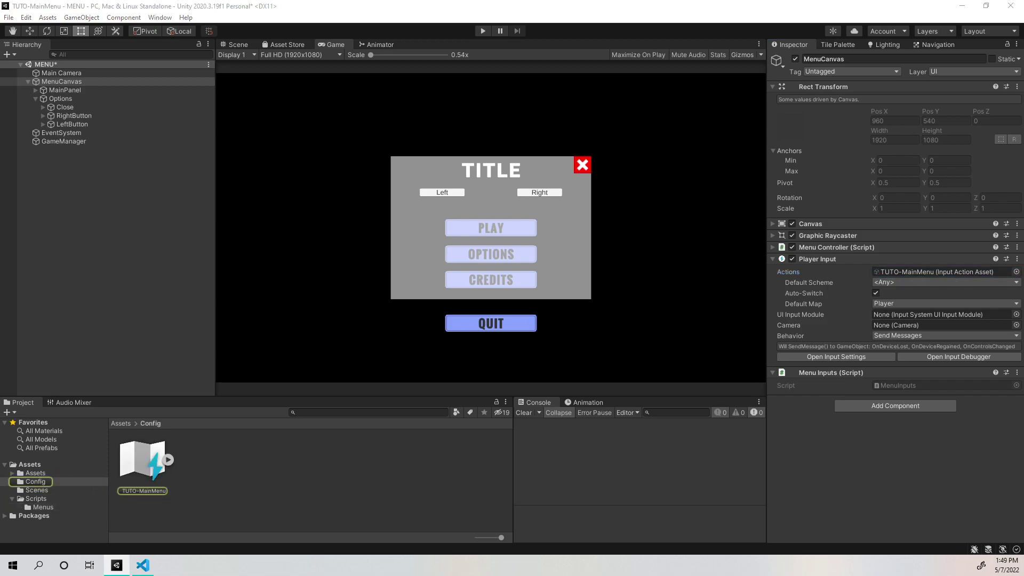
Open TUTO-MainMenu in the input actions editor and add a third action map.
double_click(938, 272)
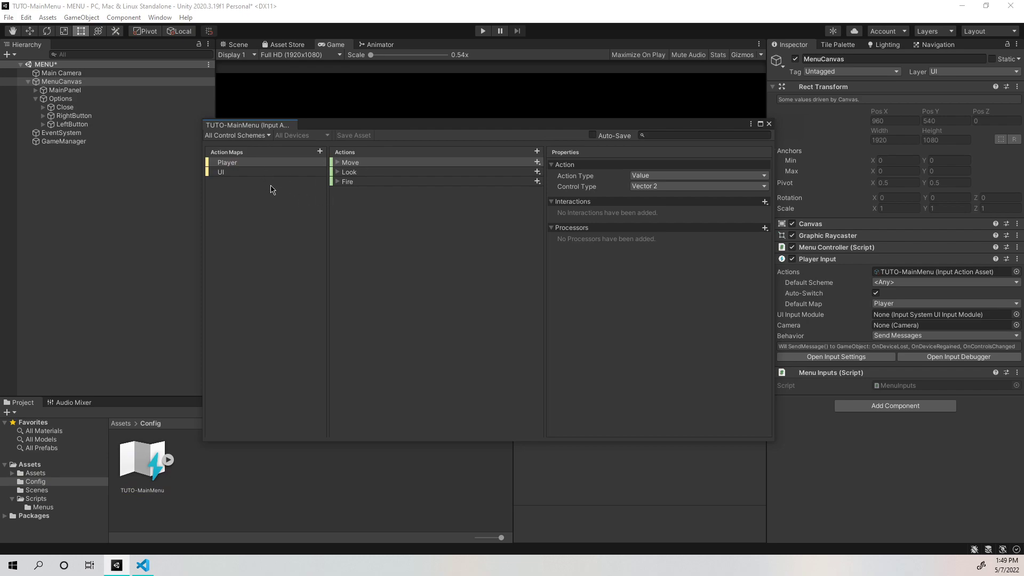
click(275, 188)
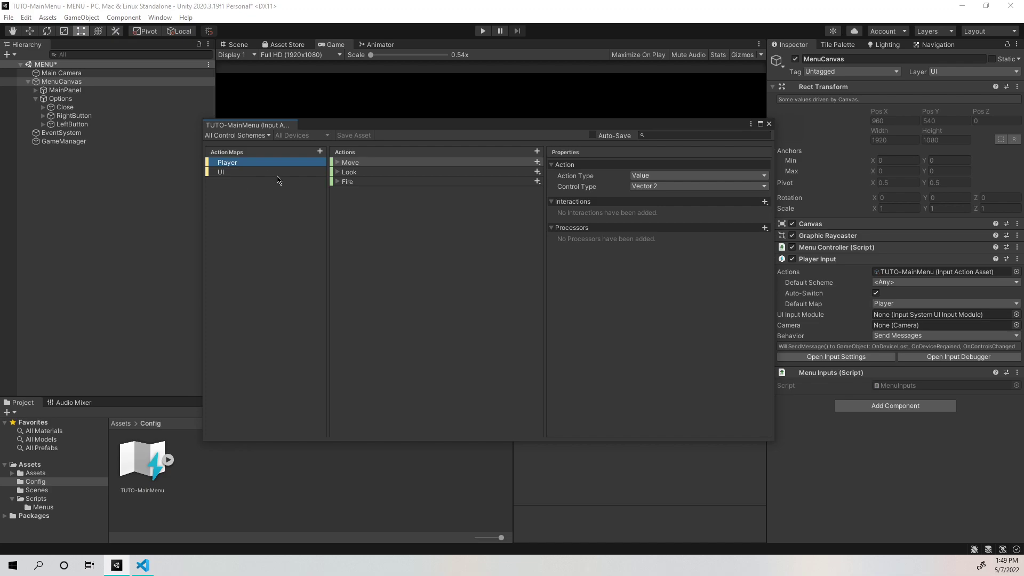
click(320, 152)
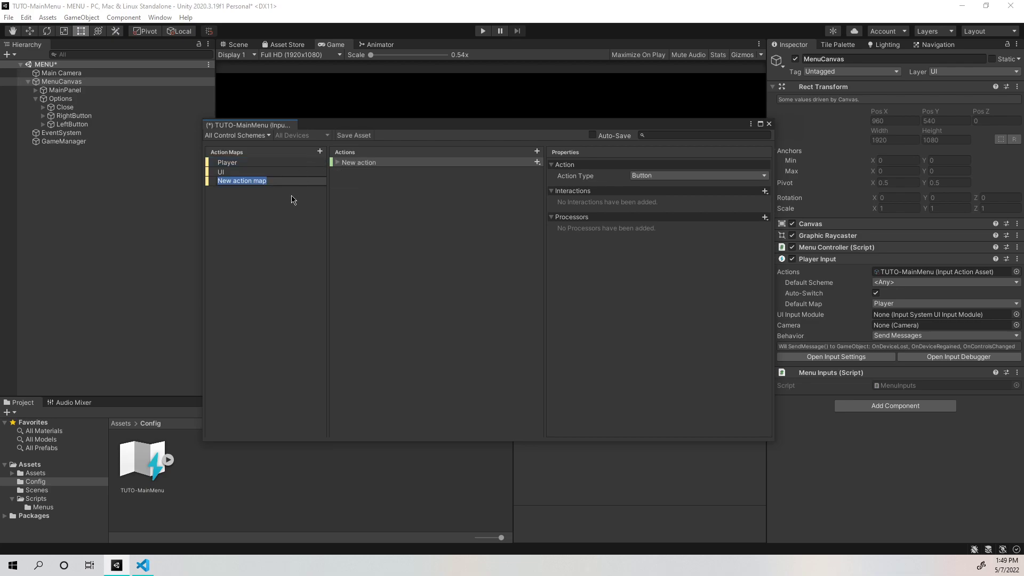
Name the new map MenuNav and its action Back.
text(MenuNav)
key(Return)
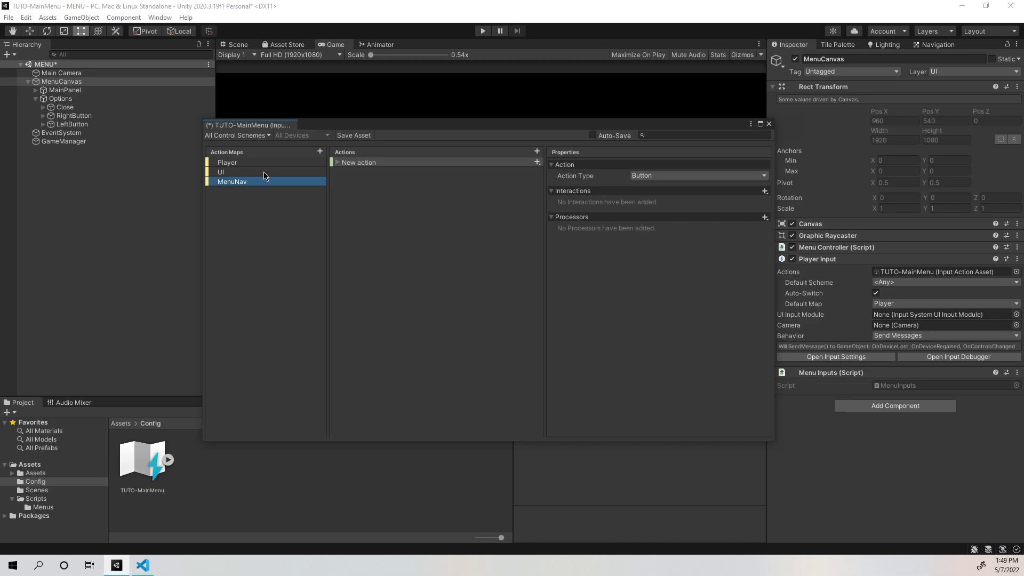
click(484, 164)
click(338, 173)
double_click(376, 163)
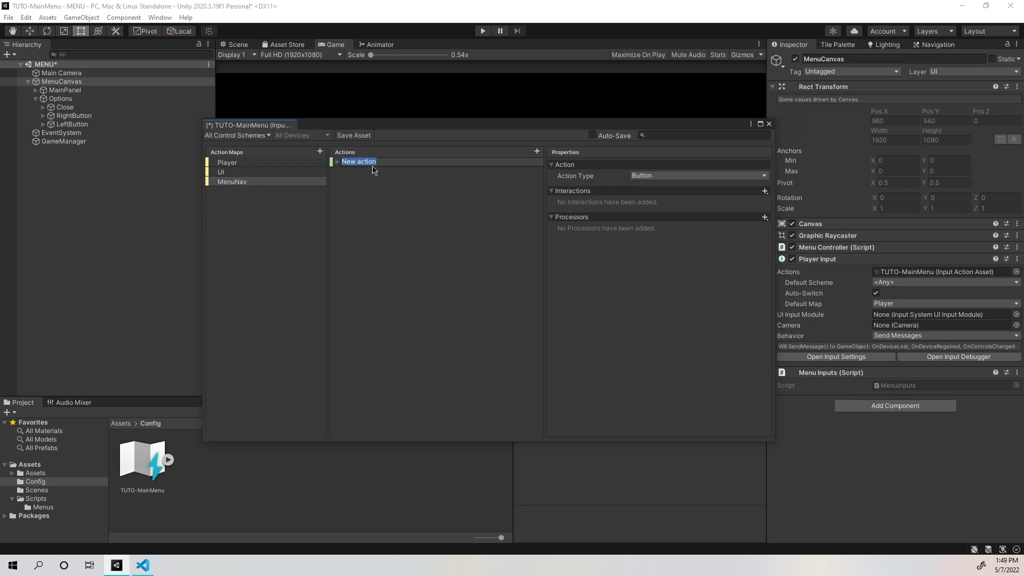
text(Back)
key(Return)
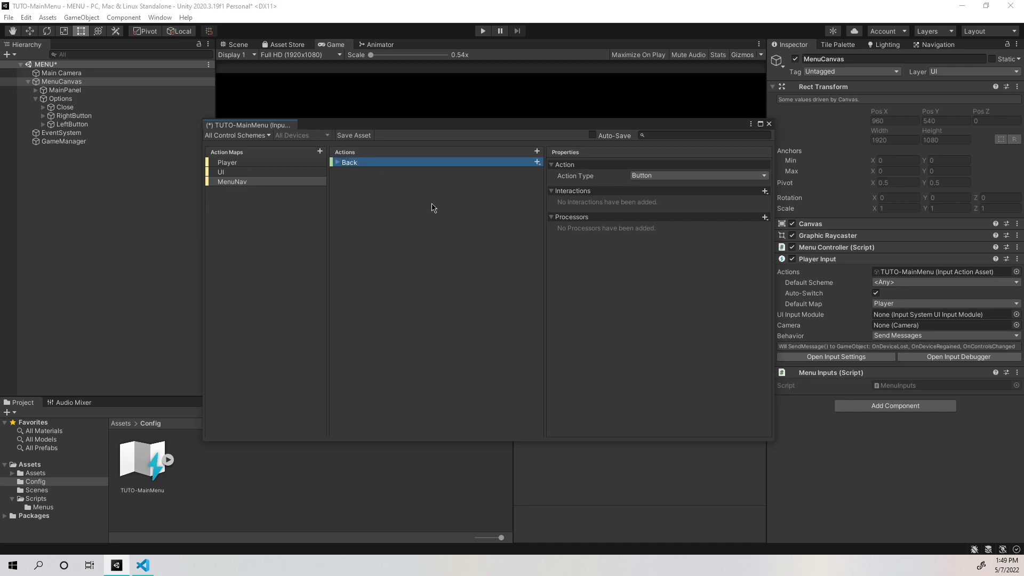
Bind the Back action to Button East [Gamepad].
click(337, 163)
click(376, 174)
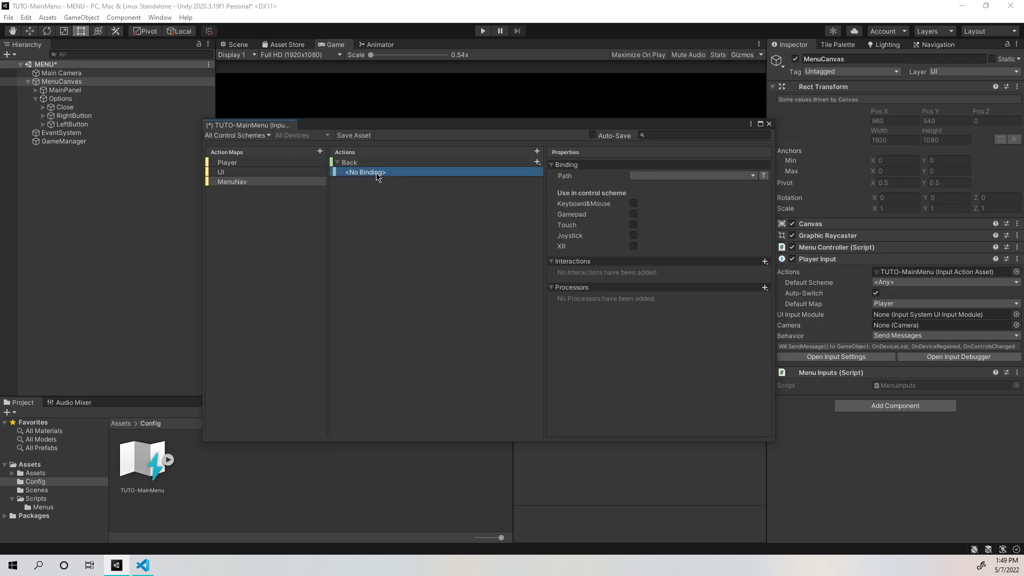
click(642, 176)
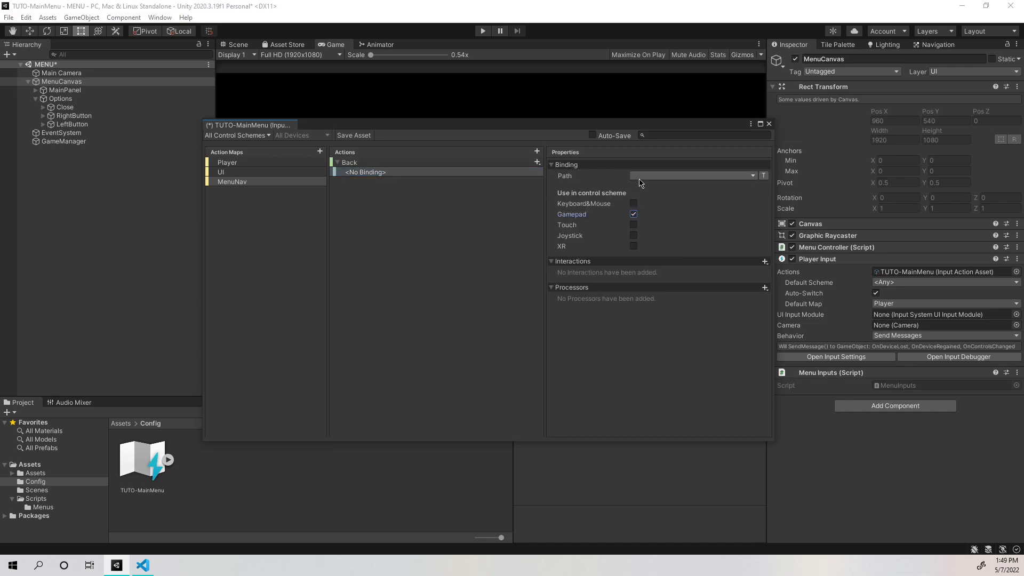
click(658, 223)
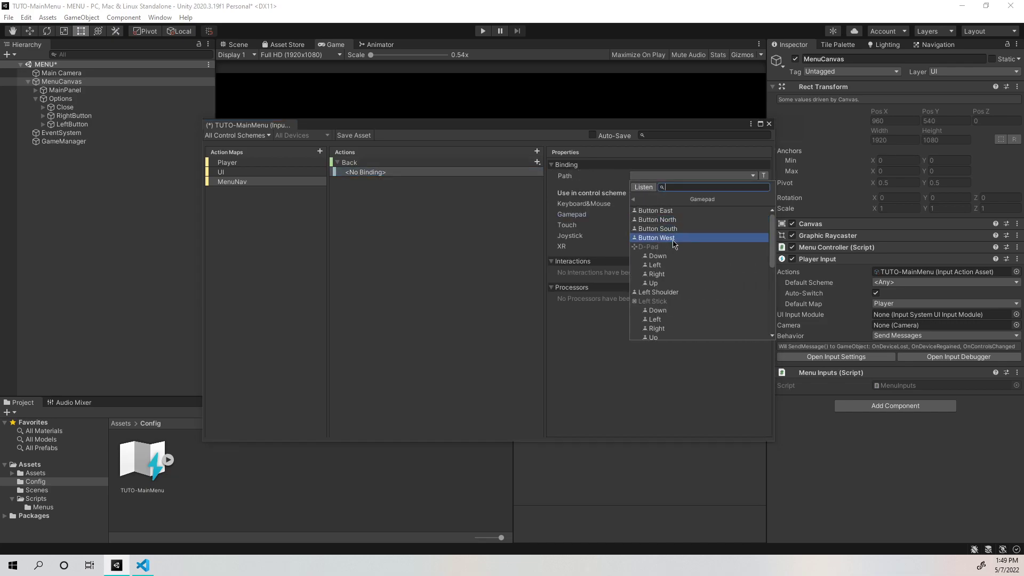
click(669, 211)
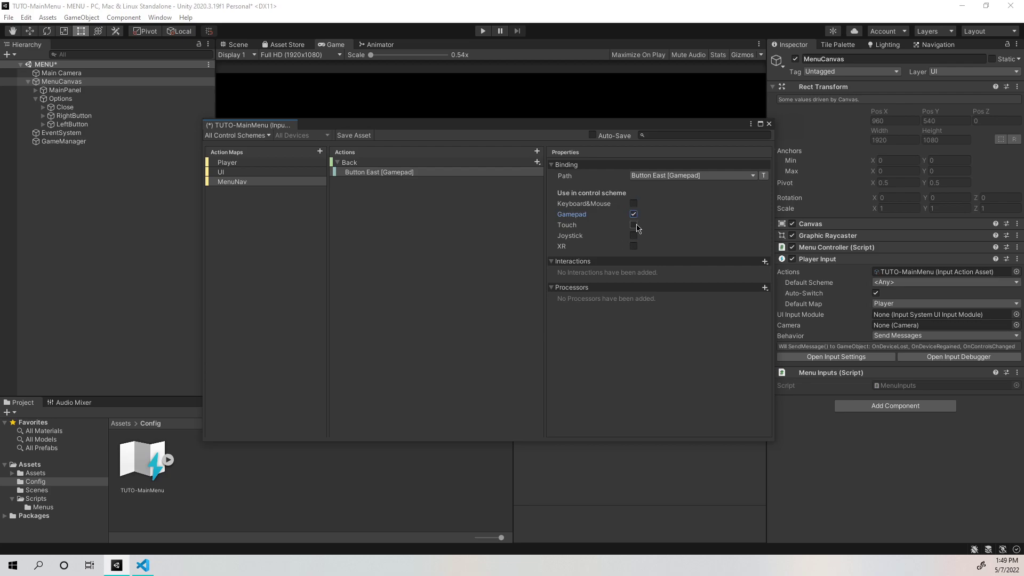
Add an Escape [Keyboard] binding to Back under Keyboard&Mouse and save the asset.
click(537, 162)
click(577, 167)
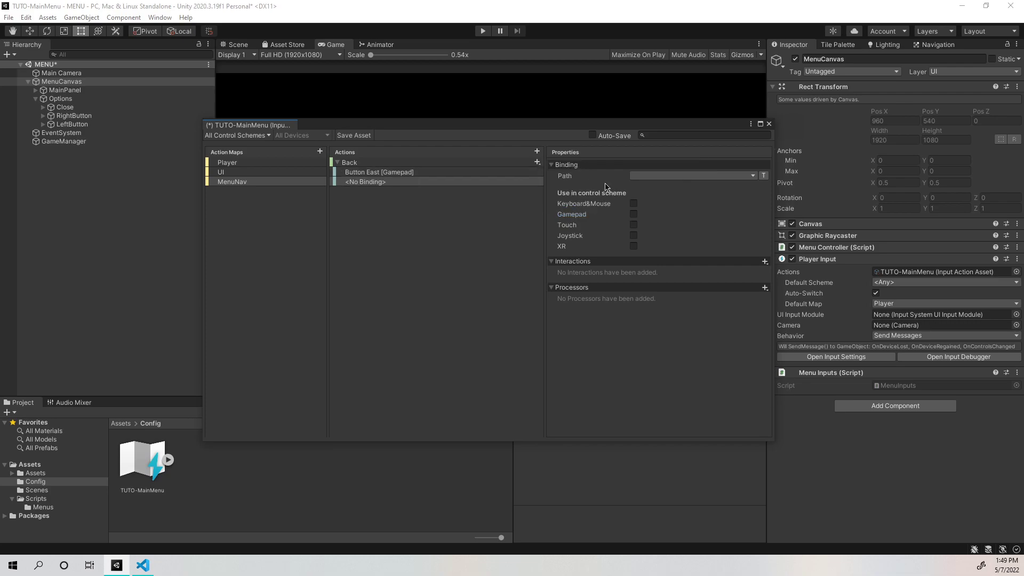
click(634, 203)
click(651, 177)
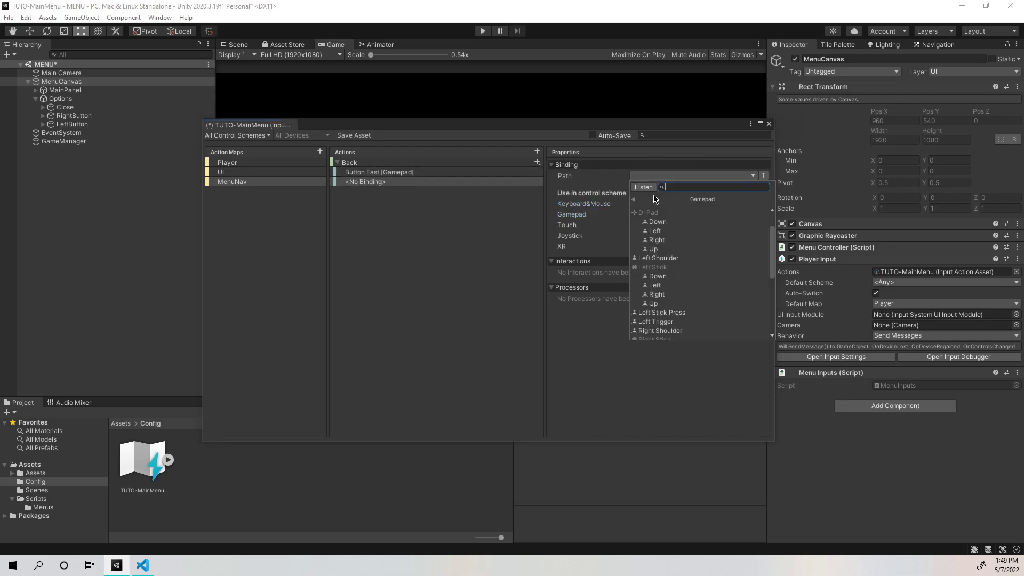
text(esca)
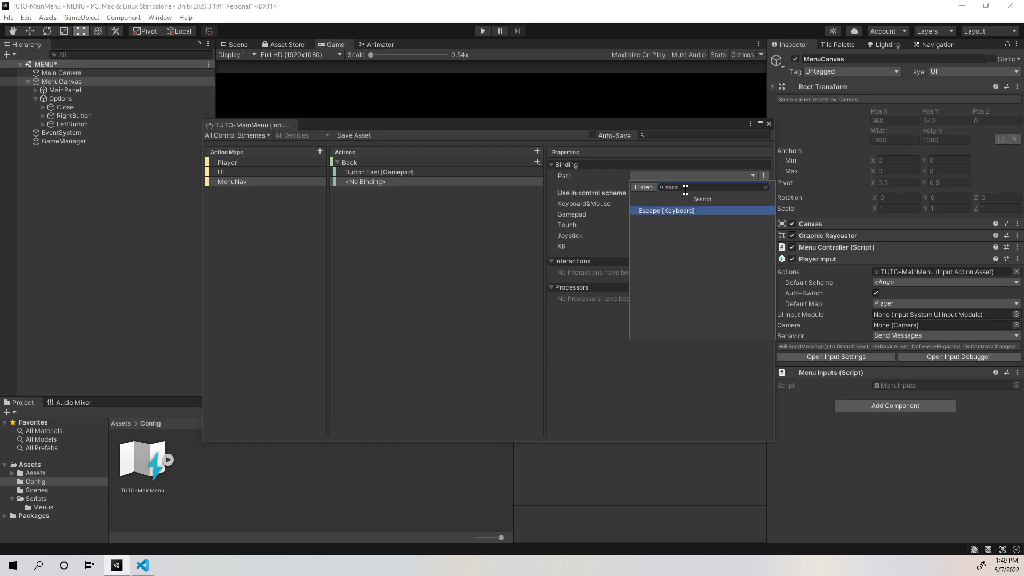
key(Return)
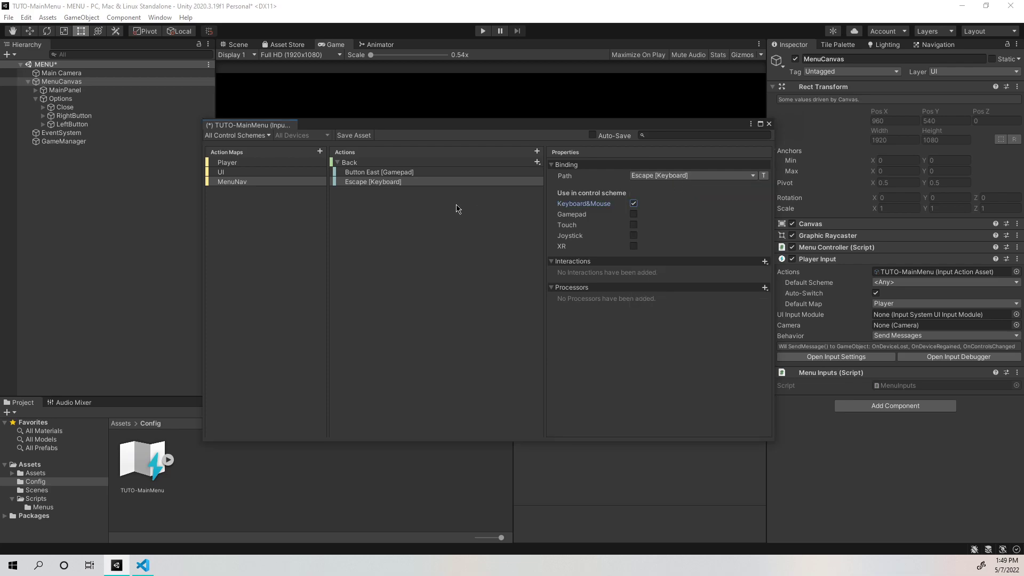
click(337, 162)
click(353, 135)
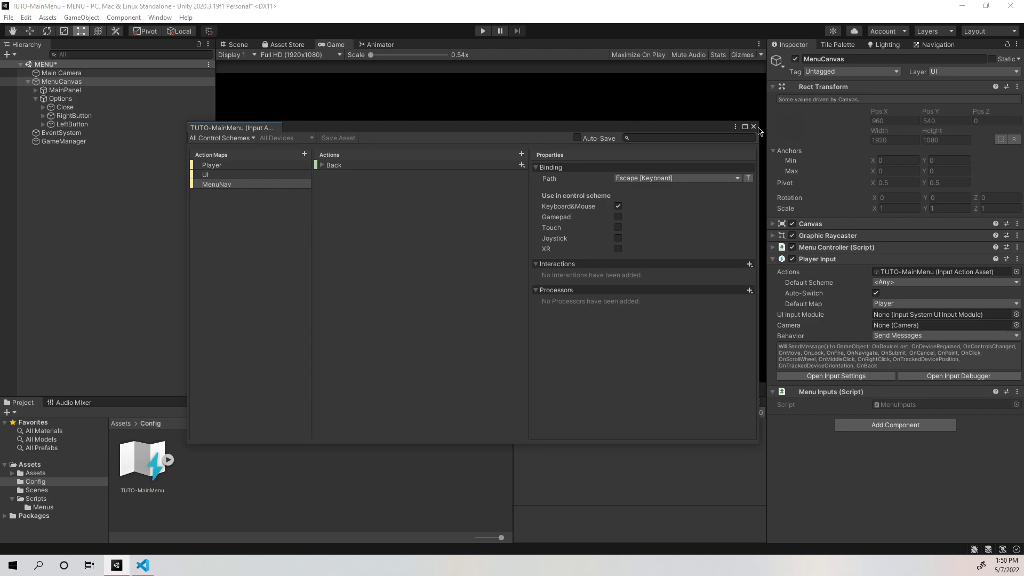
Close the Input Actions editor, set Player Input's Default Map to MenuNav, and save the scene.
click(753, 126)
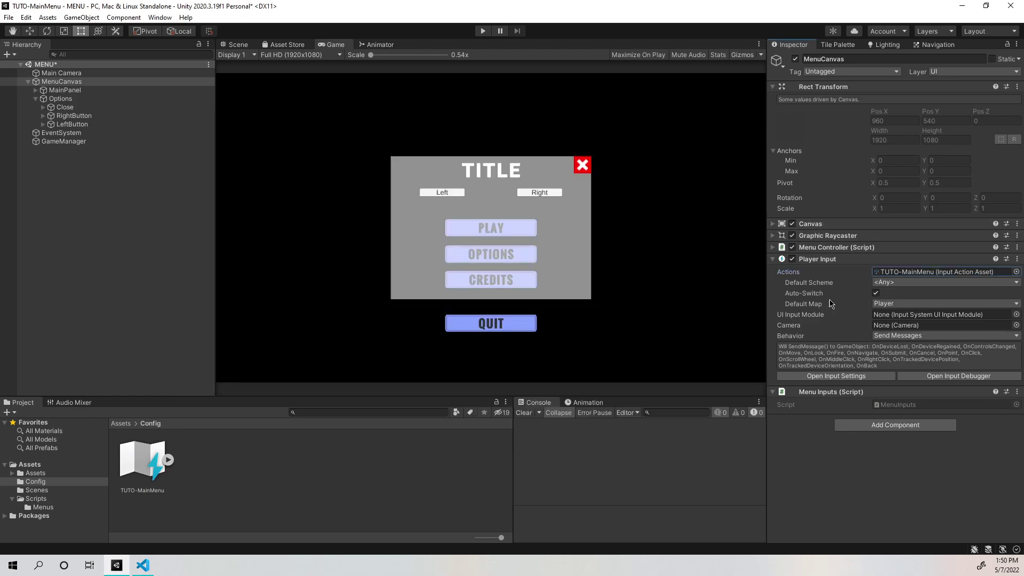
click(896, 304)
click(899, 349)
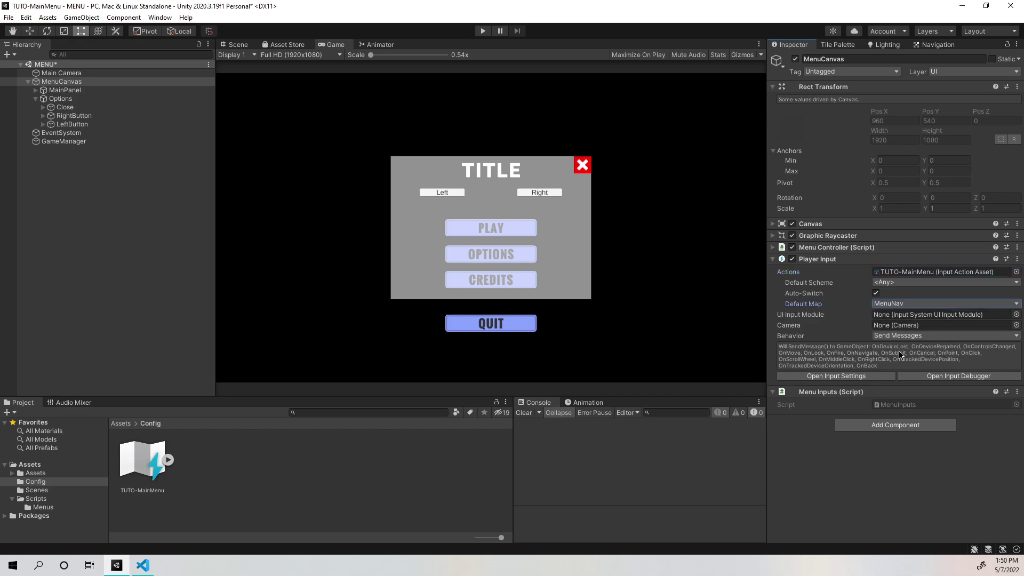
key(ctrl+s)
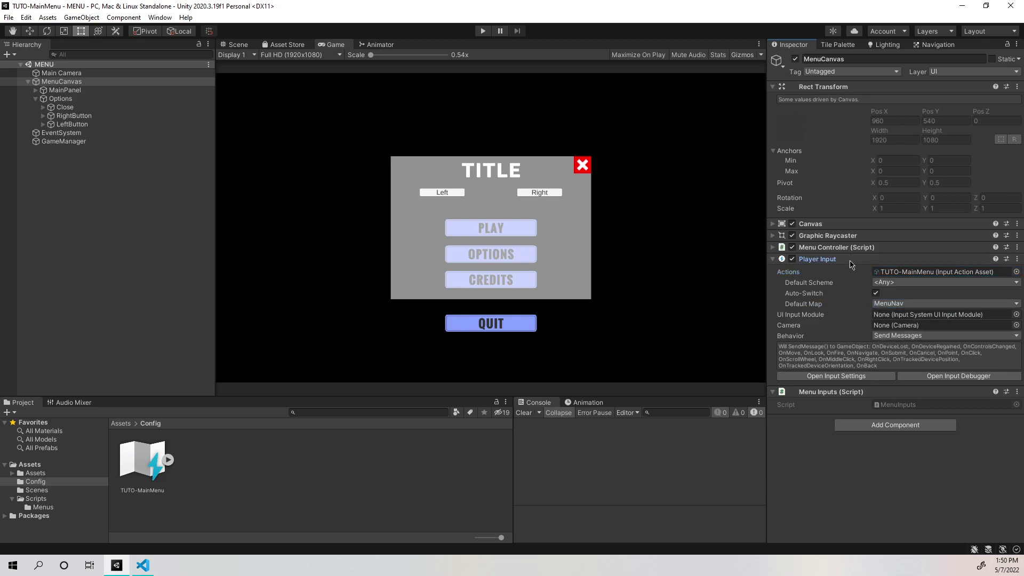
click(812, 259)
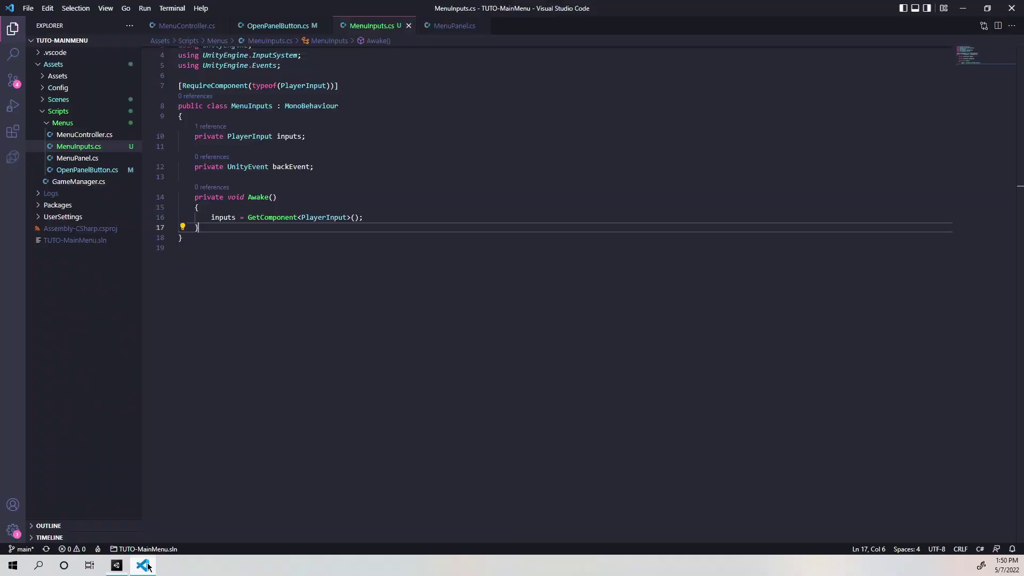
click(143, 565)
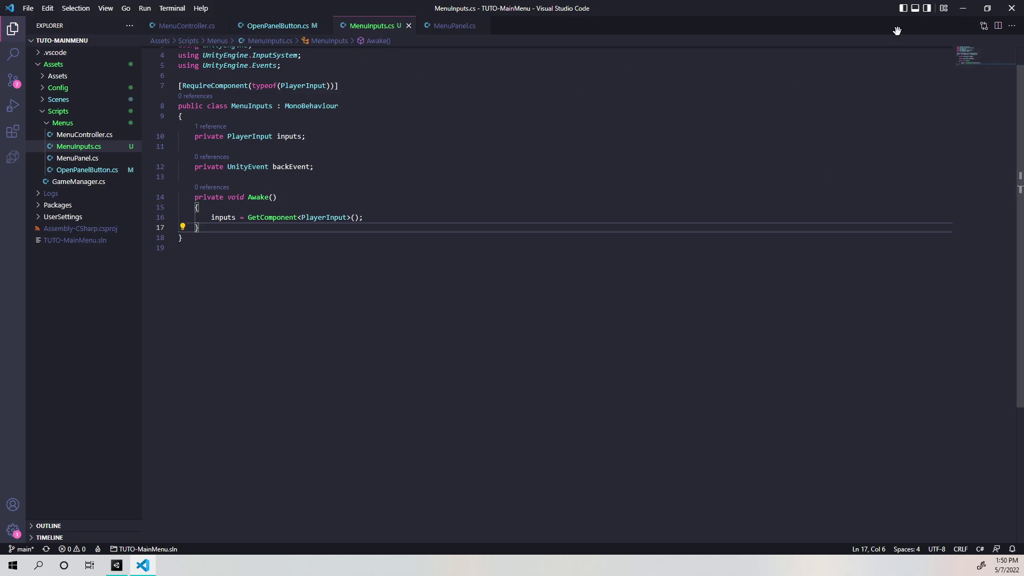
Start a new 'private void On' method declaration below Awake in MenuInputs.cs.
click(961, 10)
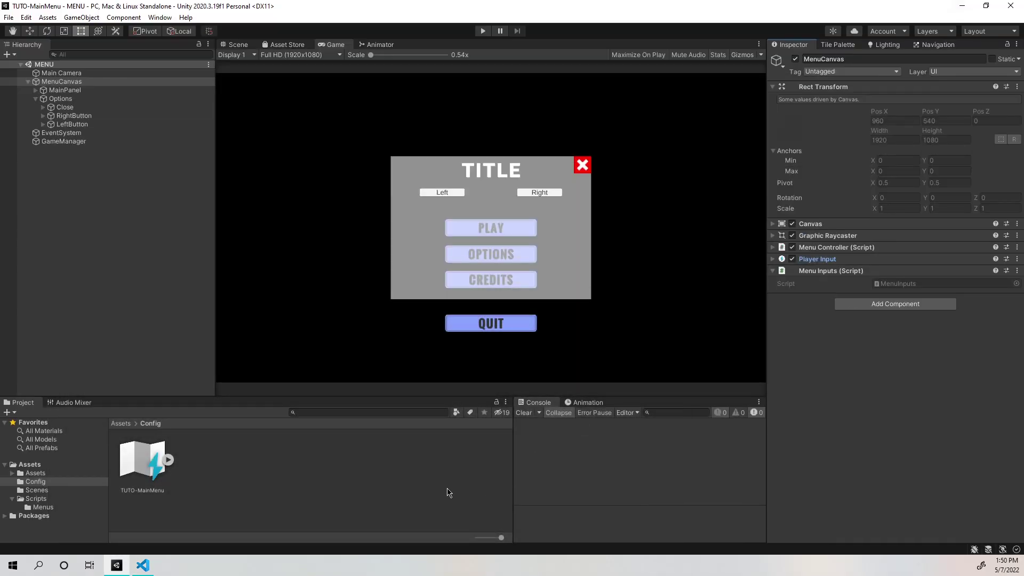
click(142, 566)
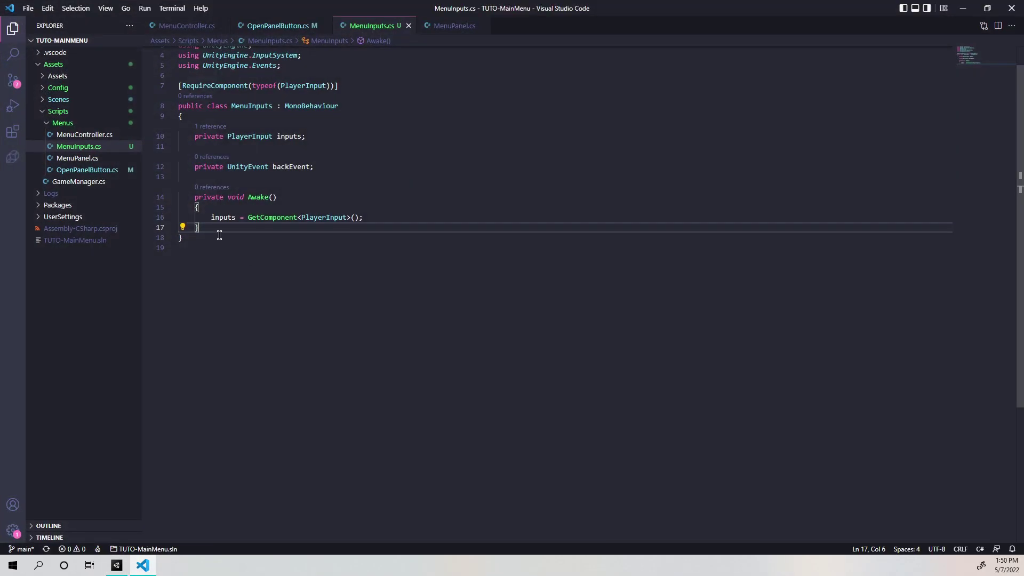
key(Return)
text(pru)
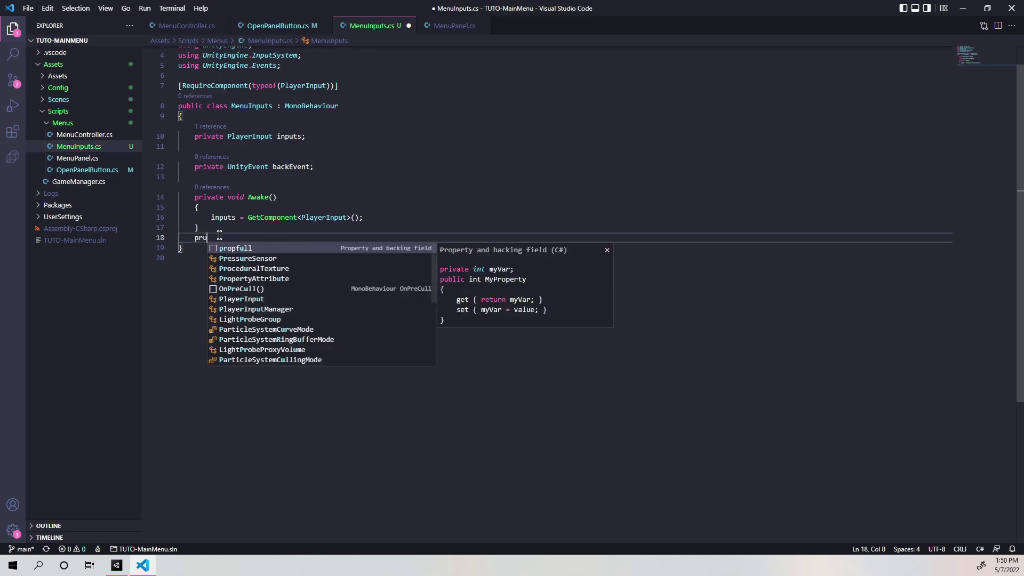
key(BackSpace)
key(BackSpace)
key(BackSpace)
key(Return)
text(private )
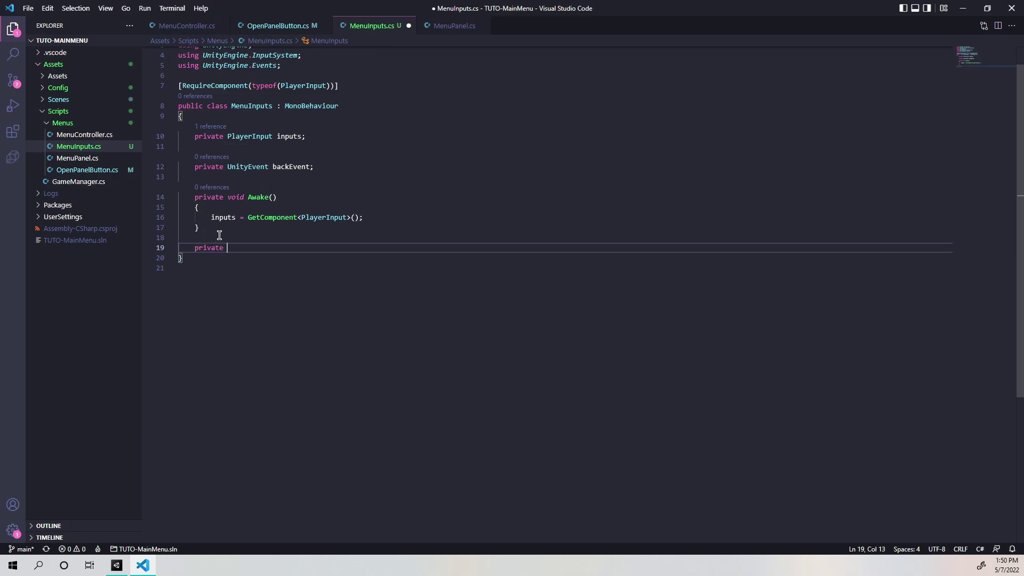
text(void On)
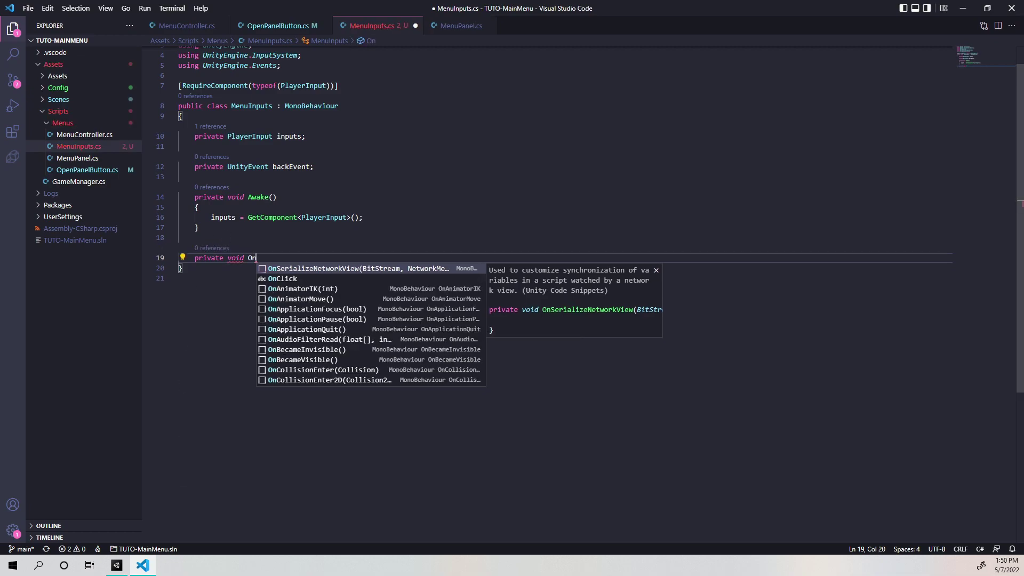
In Unity, open the TUTO-MainMenu input actions asset to view the MenuNav map's actions.
key(alt+Tab)
click(817, 259)
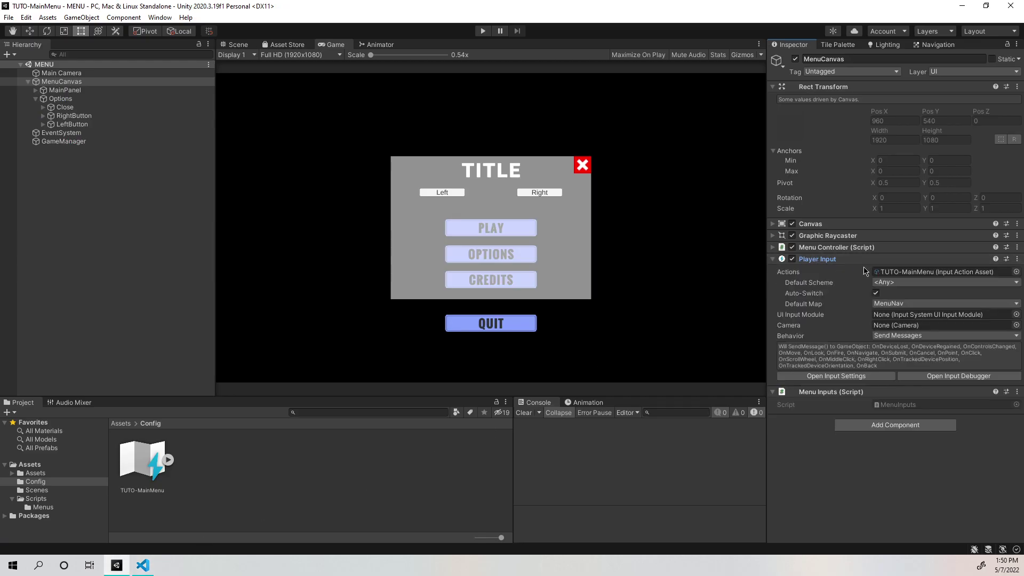
double_click(939, 272)
click(268, 185)
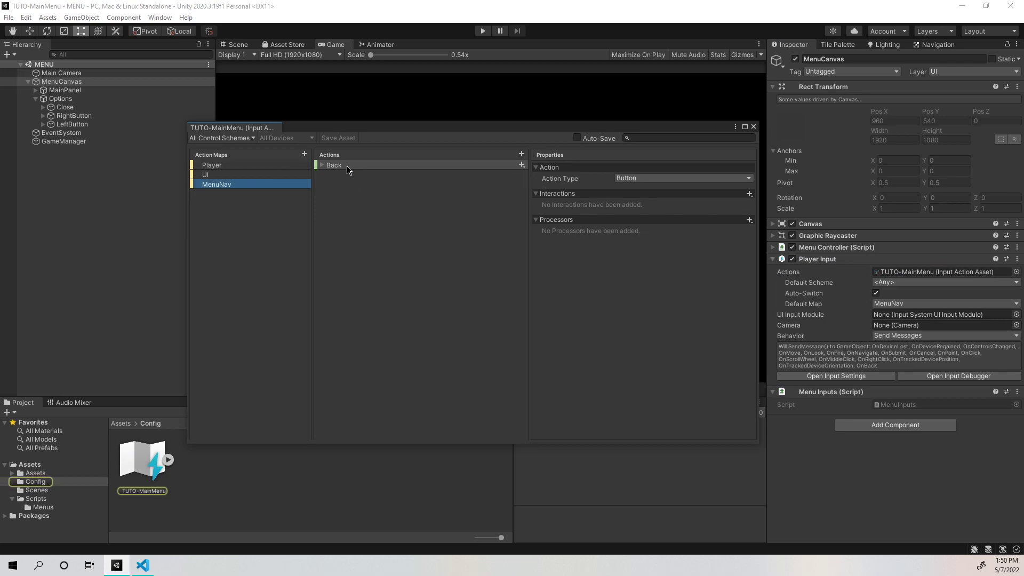
Complete the method as OnBack() { backEvent.Invoke(); } and save the script.
mouse_move(138, 570)
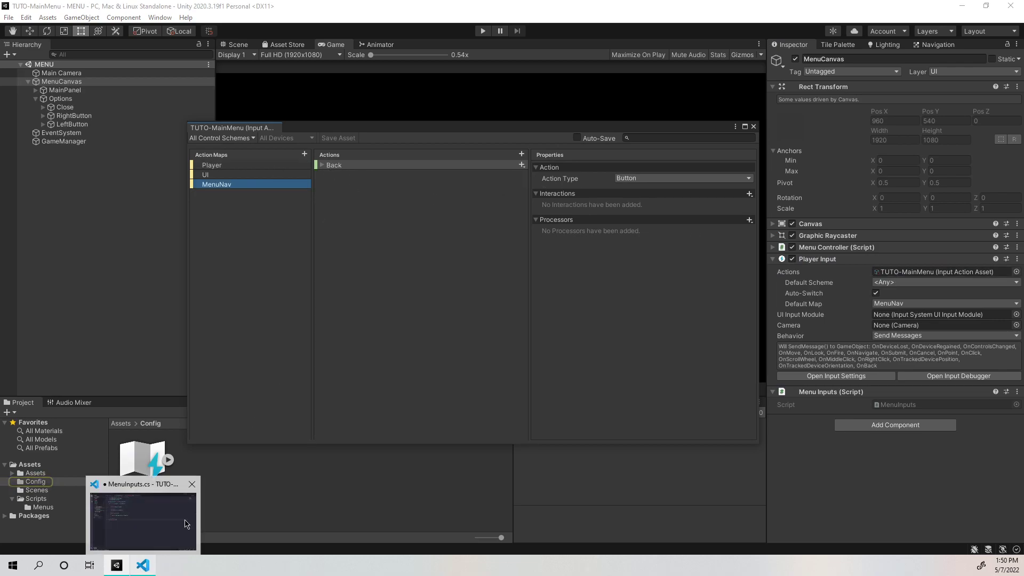
click(176, 520)
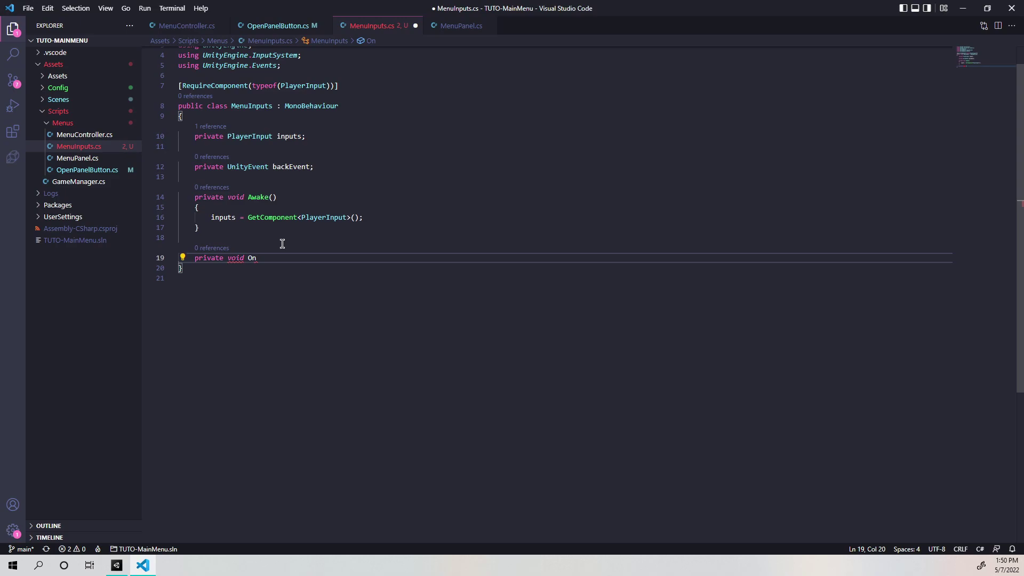
text(Back())
key(Return)
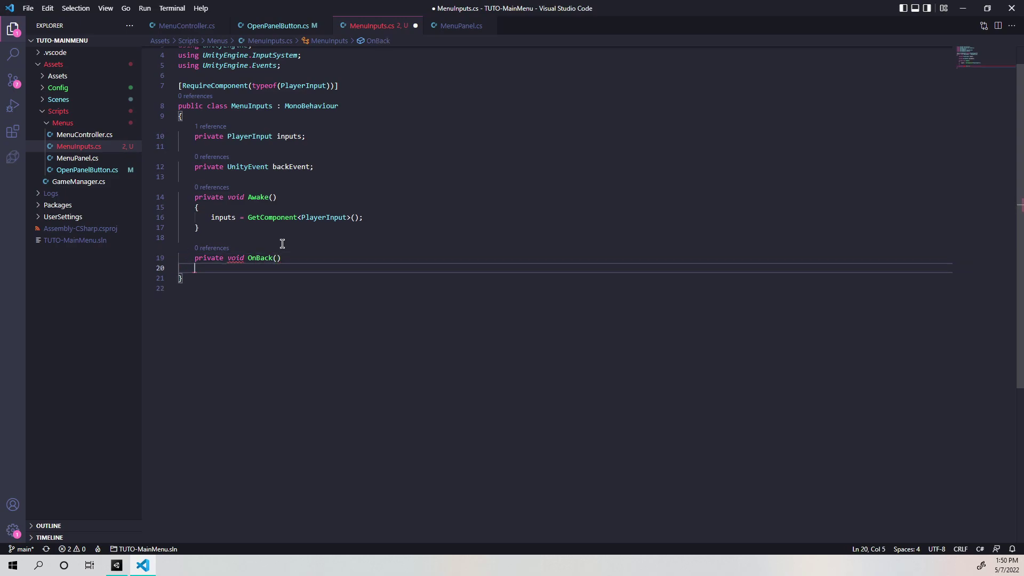
text({)
key(Return)
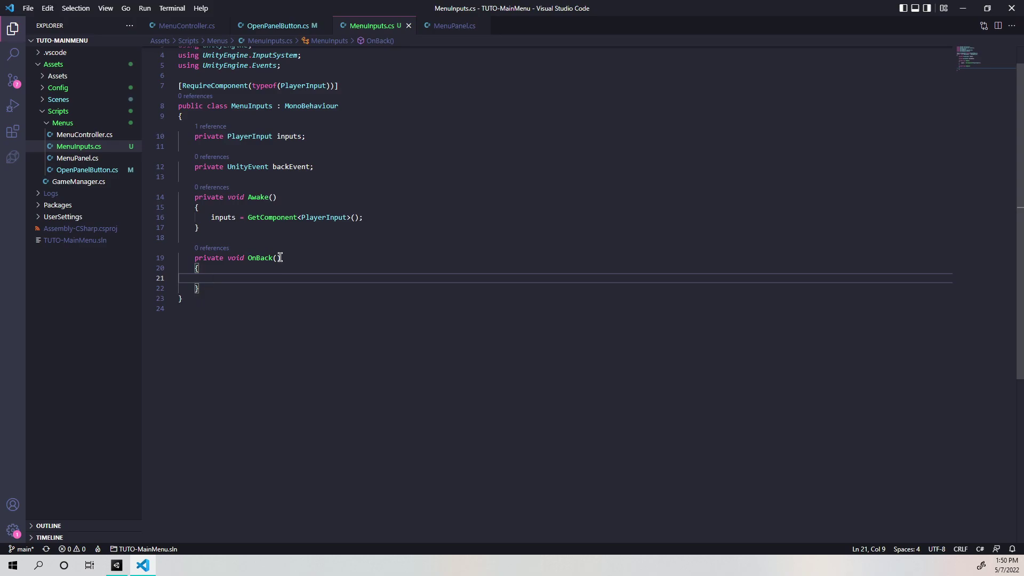
text(back)
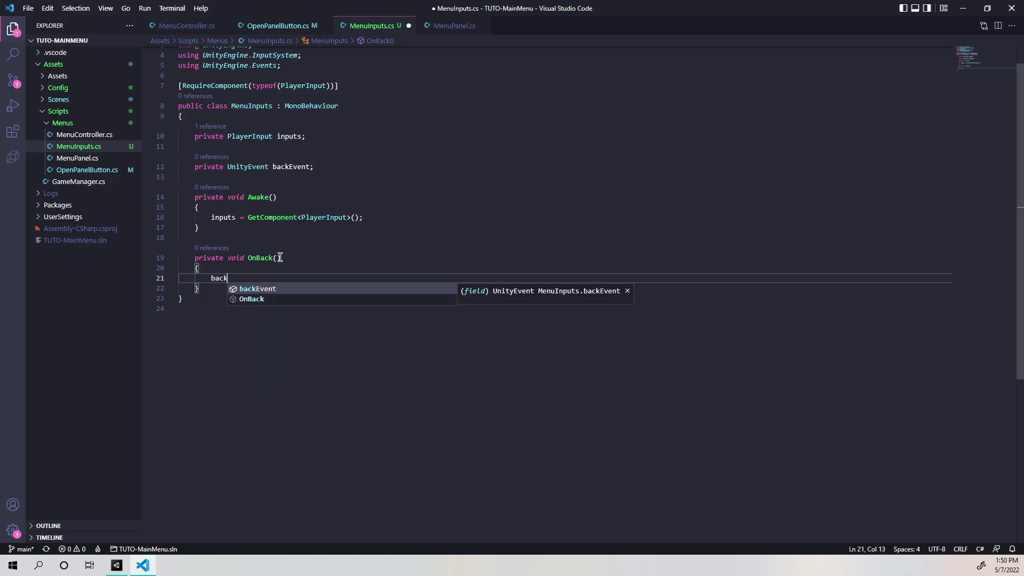
key(Tab)
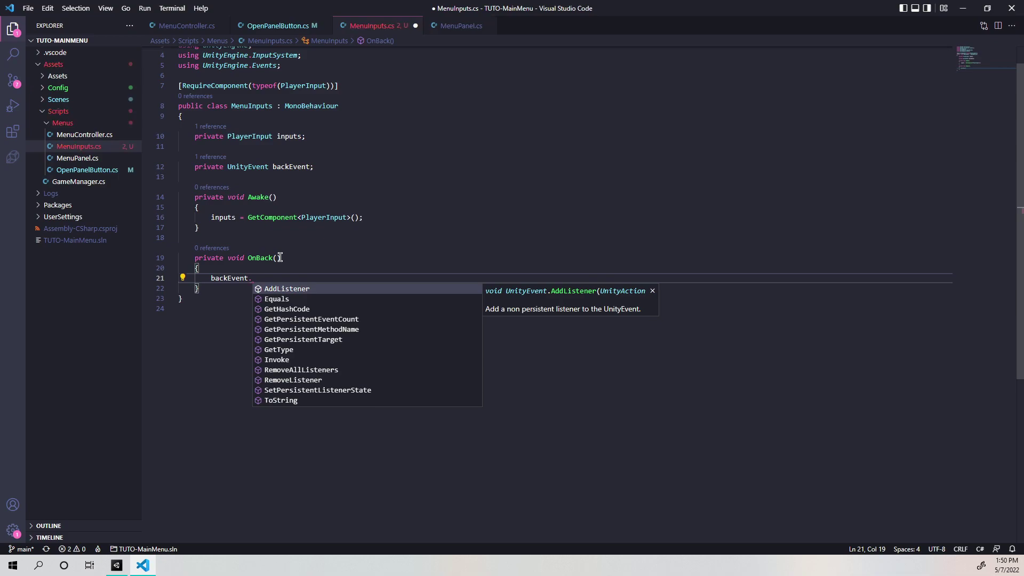
text(Inv)
key(Return)
text(();)
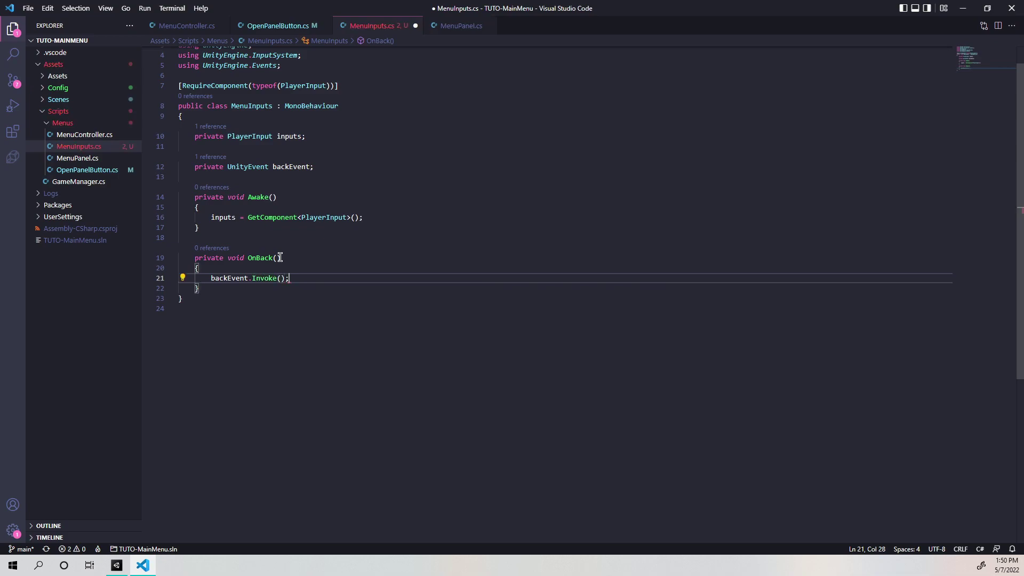
key(ctrl+s)
Collapse OnBack onto a single line, run Format Document, and save.
click(195, 266)
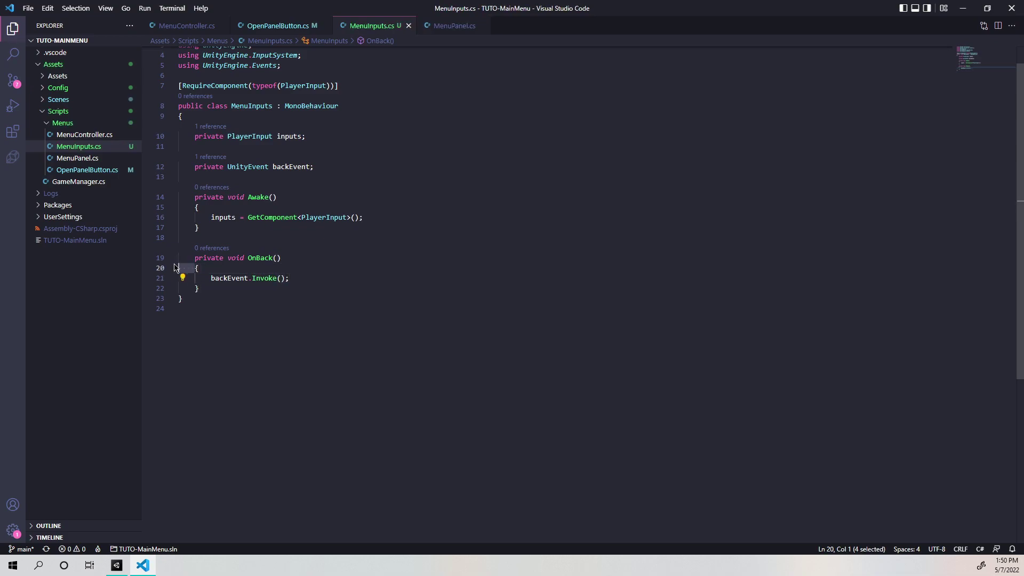
key(BackSpace)
key(BackSpace)
key(BackSpace)
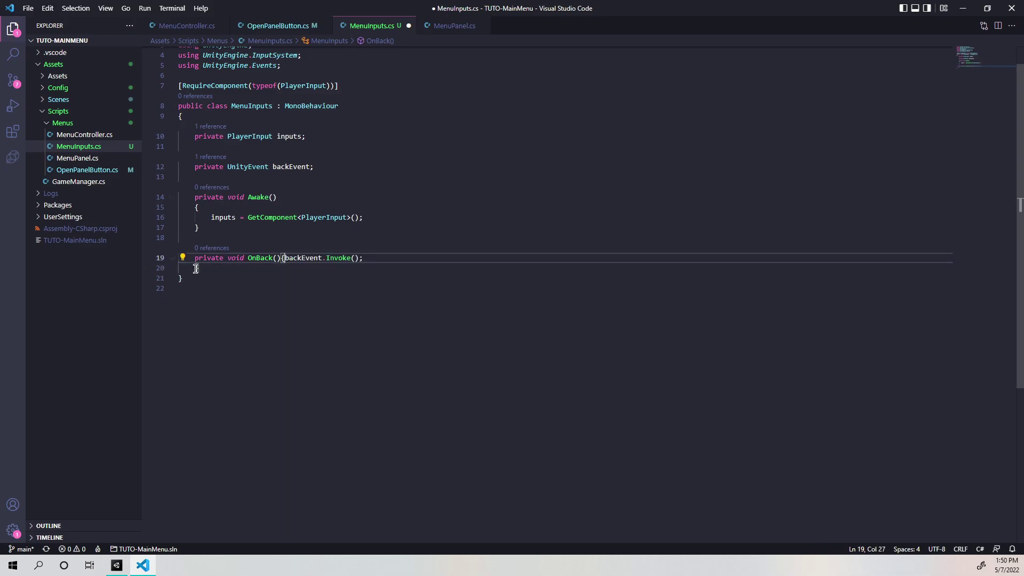
click(195, 268)
key(BackSpace)
key(BackSpace)
right_click(389, 259)
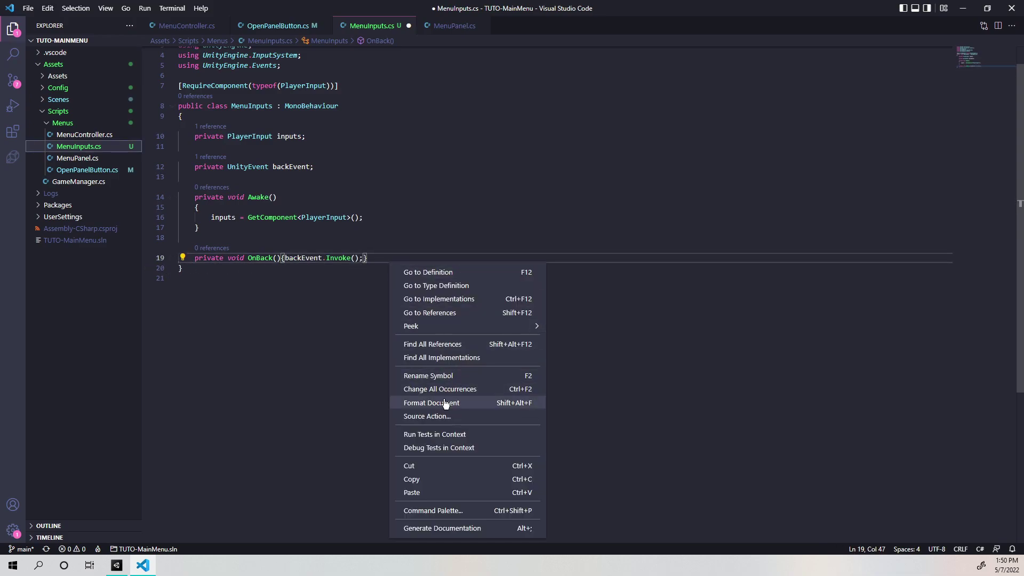
click(446, 402)
key(ctrl+s)
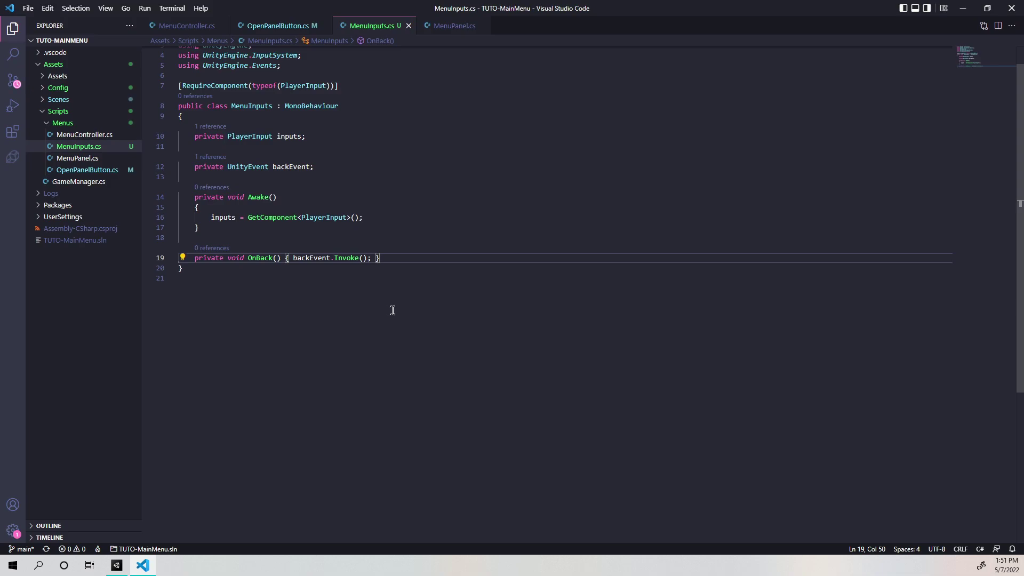
Initialize backEvent = new UnityEvent(); in Awake below the GetComponent line and save.
click(385, 214)
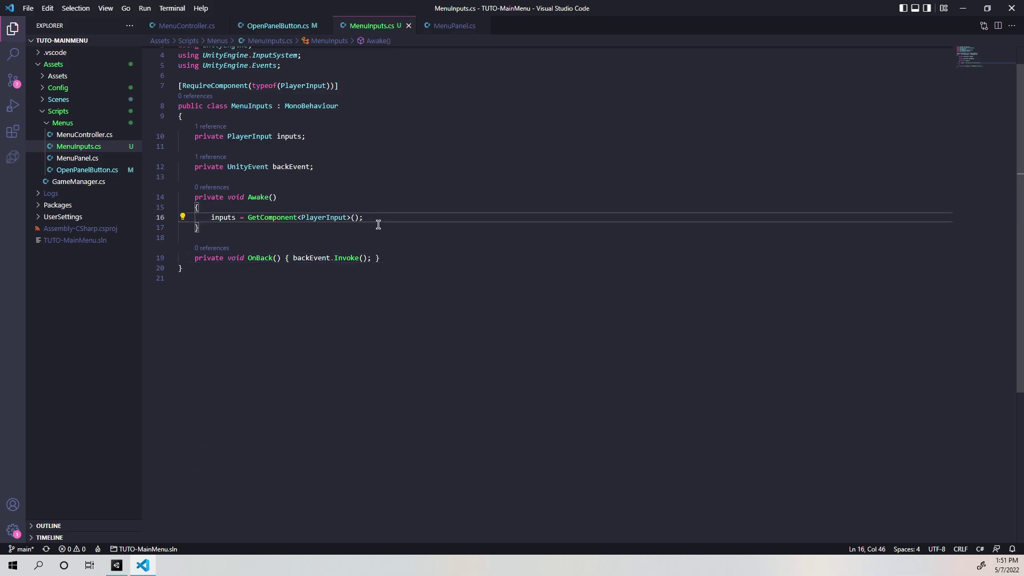
key(Return)
text(ba)
key(Tab)
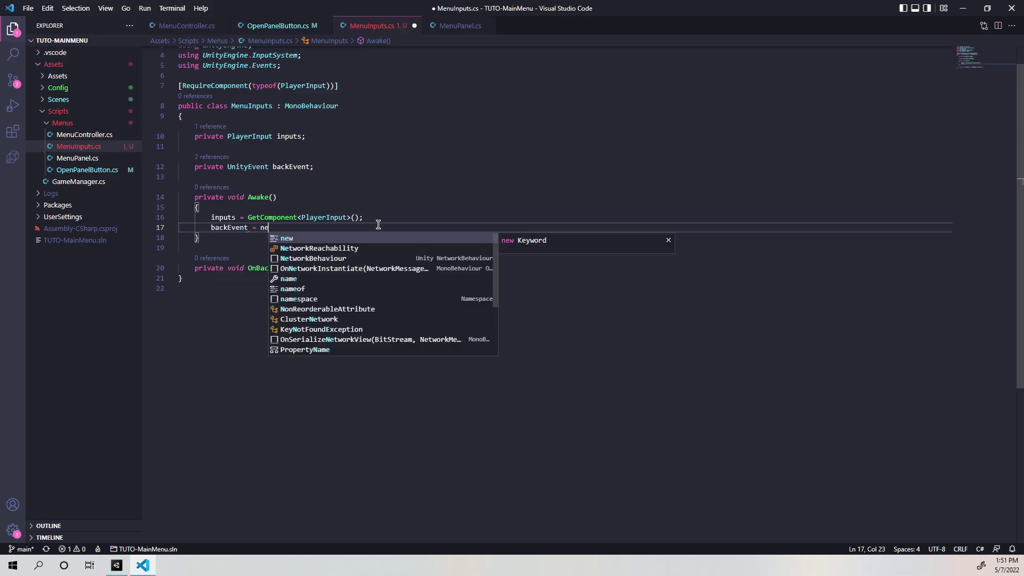
text(new U)
key(Tab)
text(();)
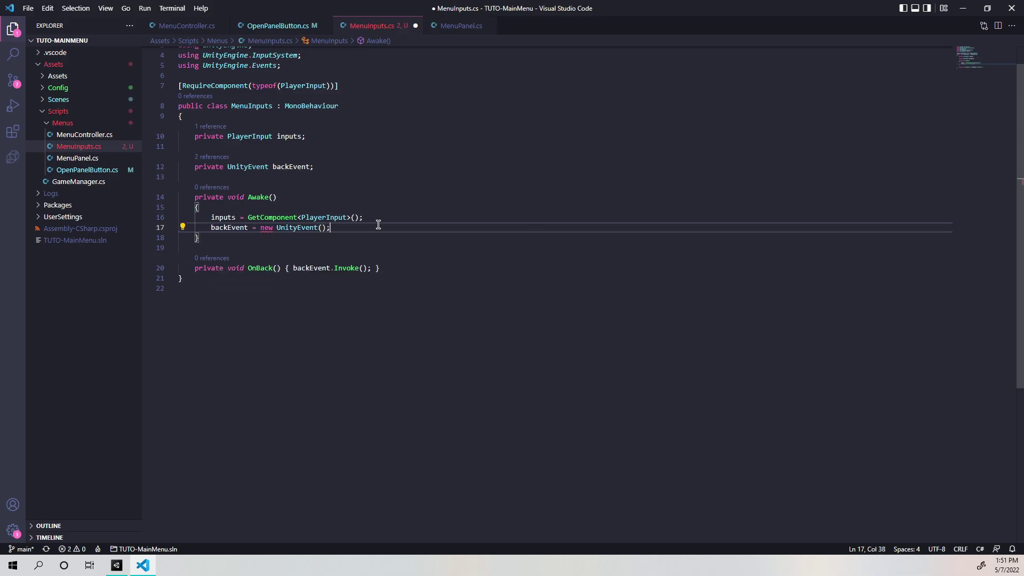
key(ctrl+s)
scroll(341, 245, up, 1)
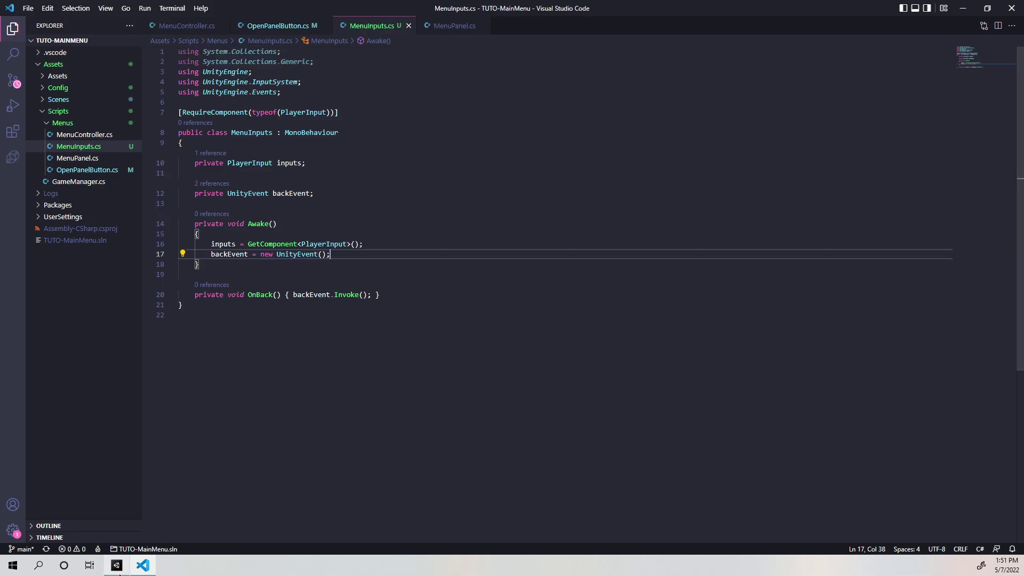
key(alt+Tab)
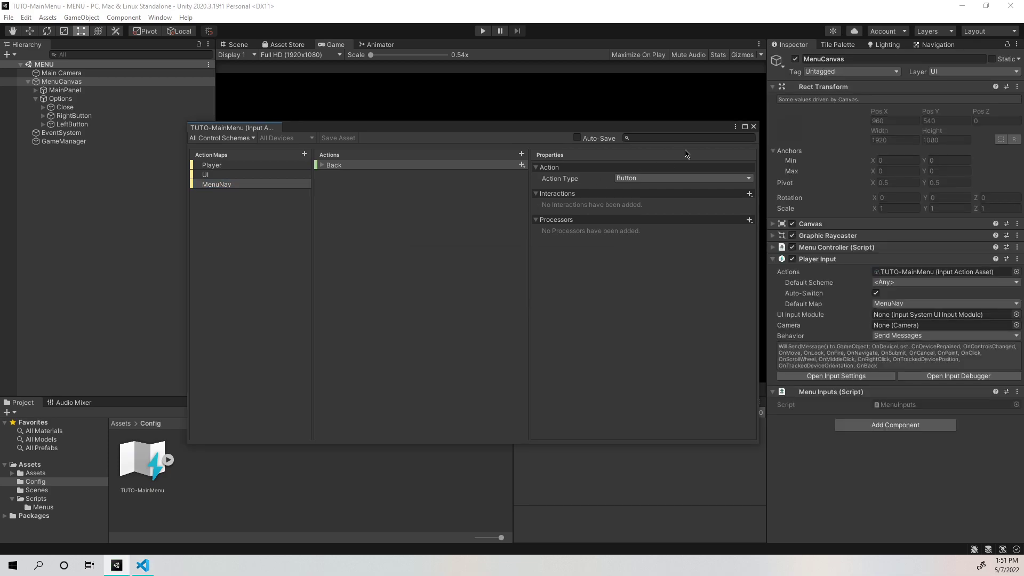
Close the Input Actions editor and test the menu briefly in Play mode, then stop.
click(754, 127)
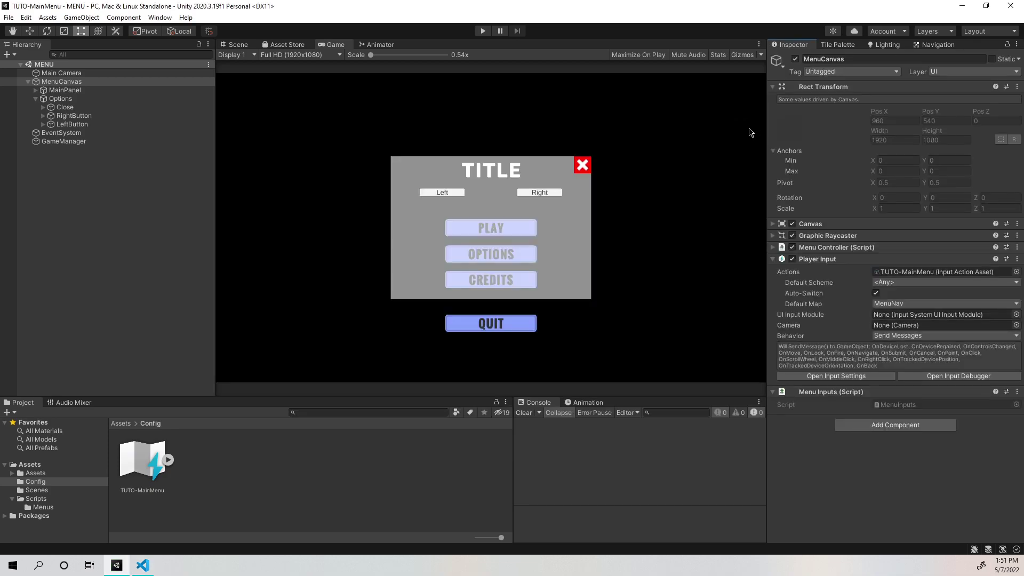
click(483, 31)
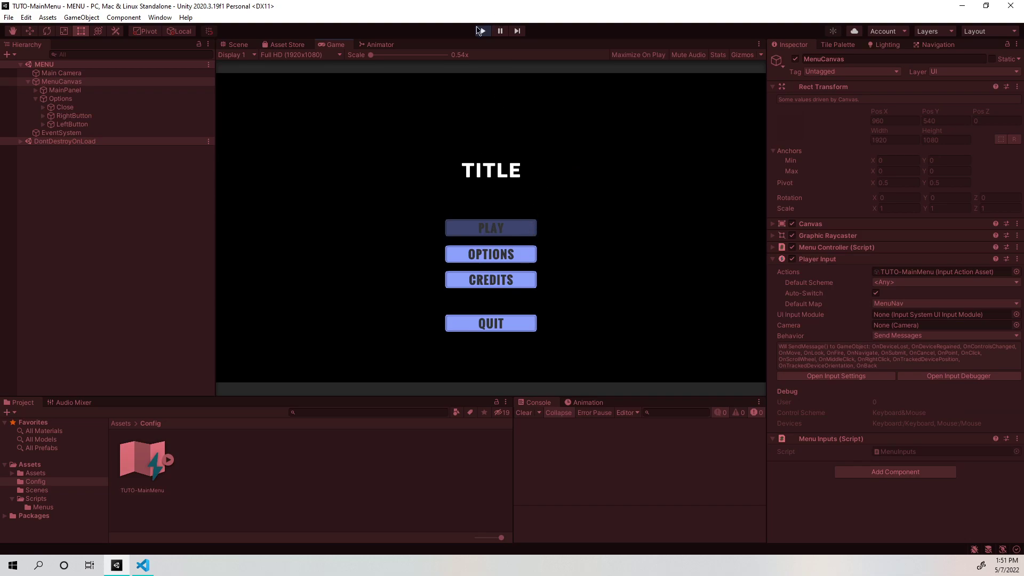
click(480, 31)
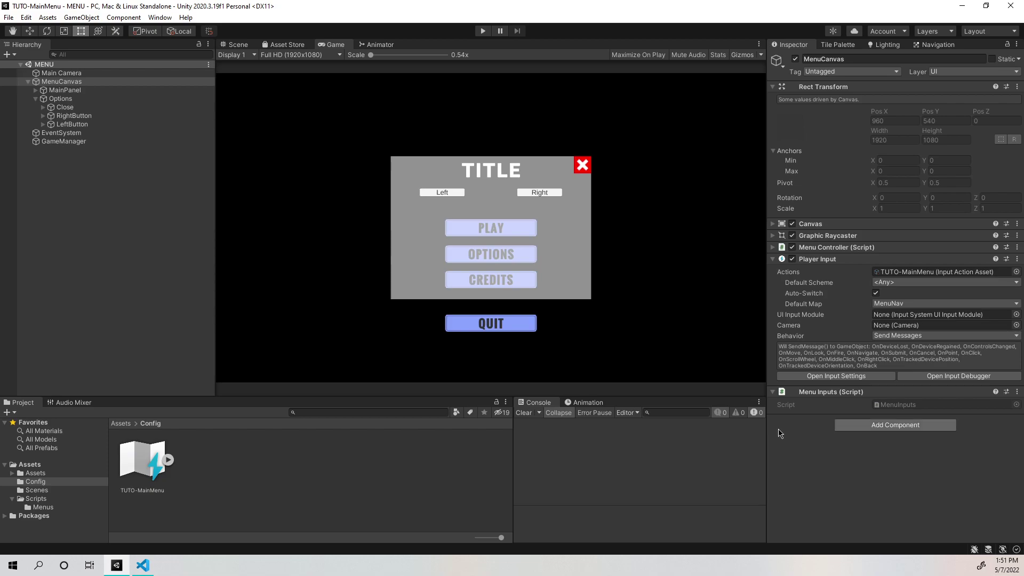
click(143, 566)
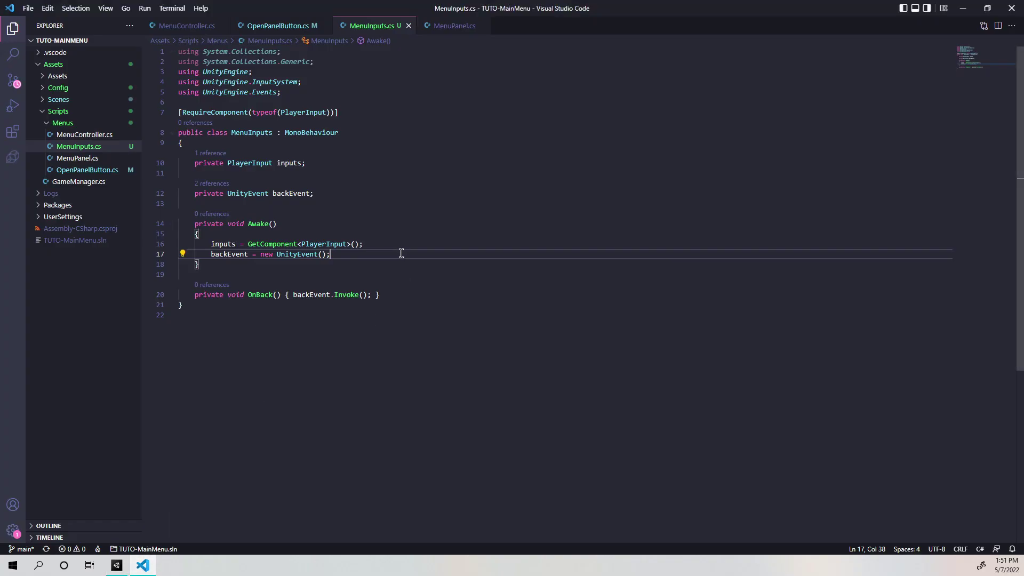
Add an empty public void SetBackListener(UnityAction _call) method below OnBack and save.
click(364, 261)
click(363, 258)
drag(381, 295, 195, 295)
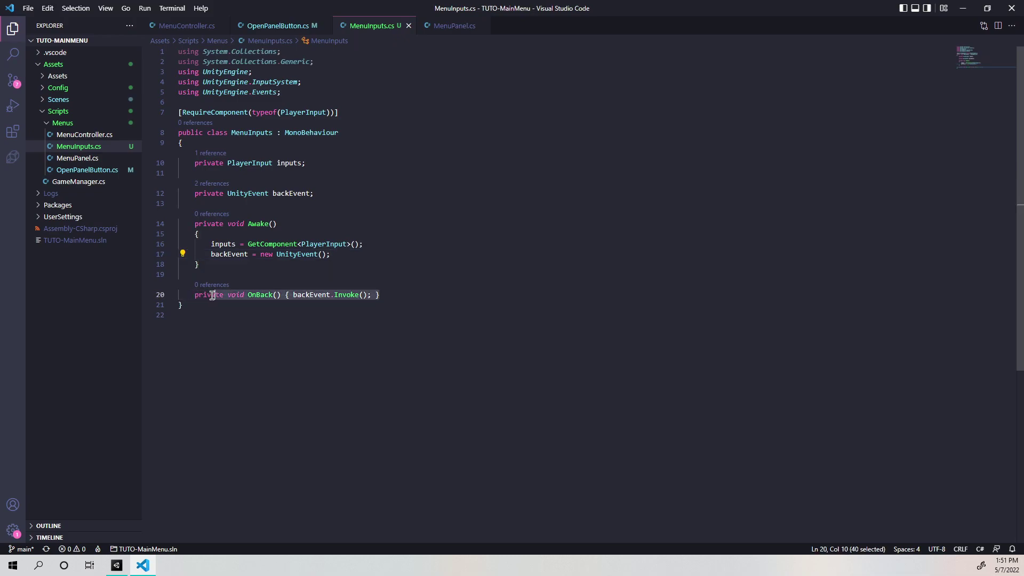
click(399, 295)
key(Return)
key(Return)
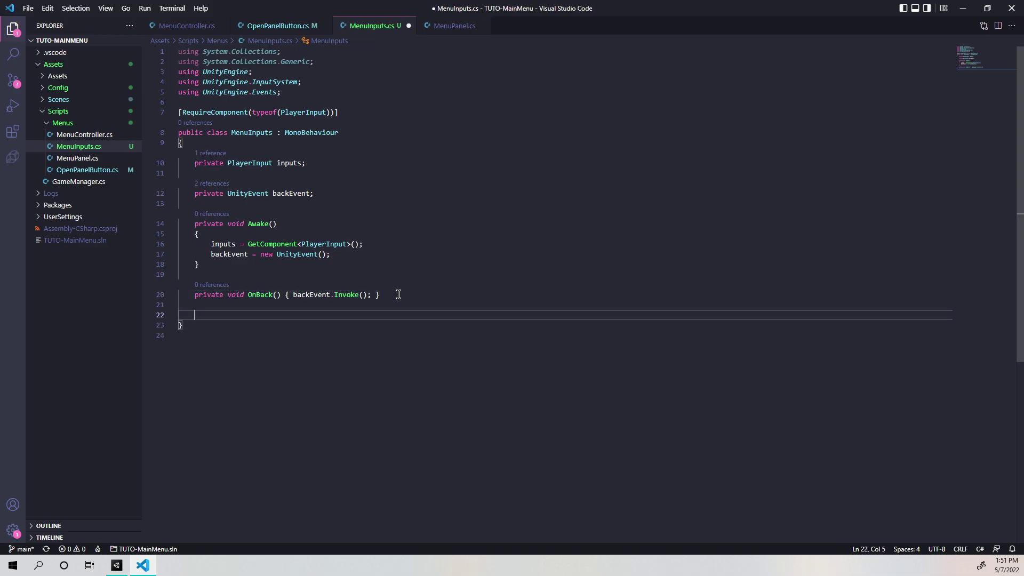
text(public)
text( void )
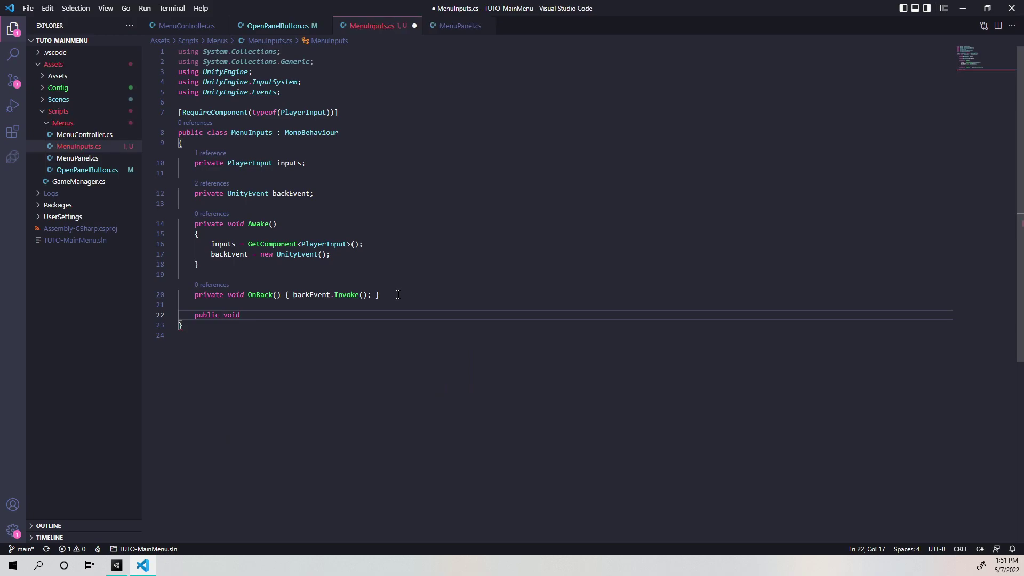
text(SetB)
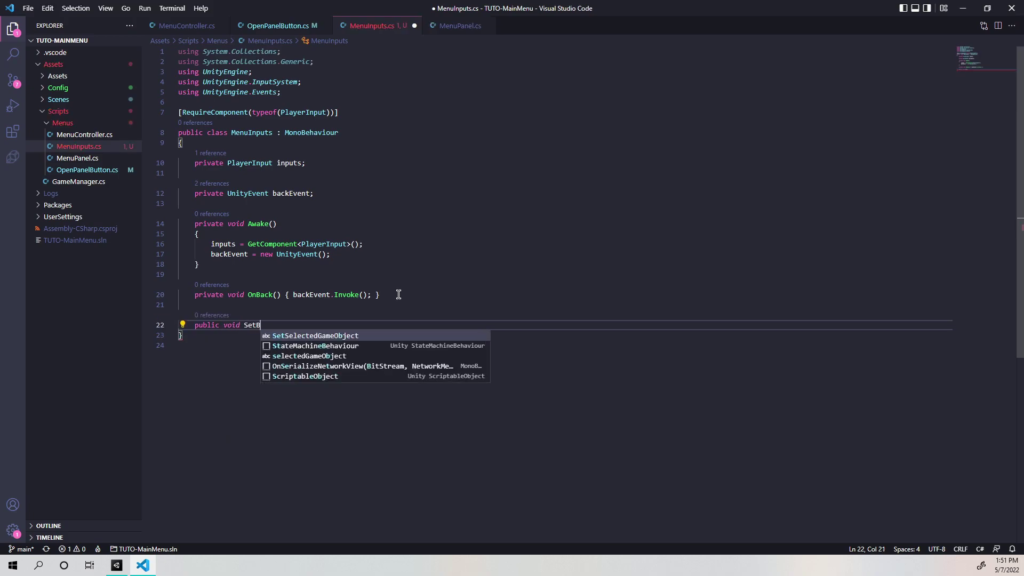
text(ackL)
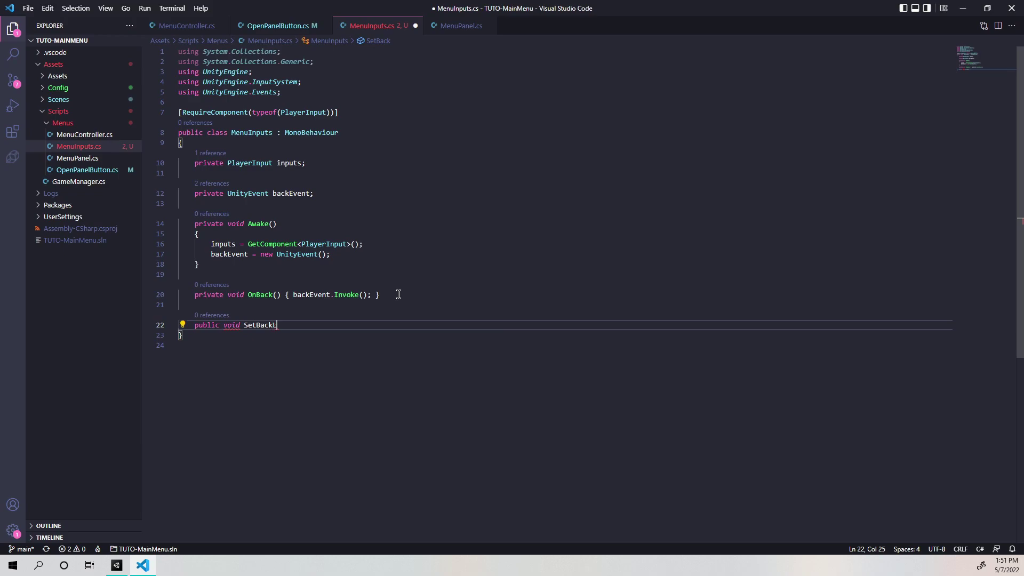
text(istener)
text(())
key(Return)
text({)
key(Return)
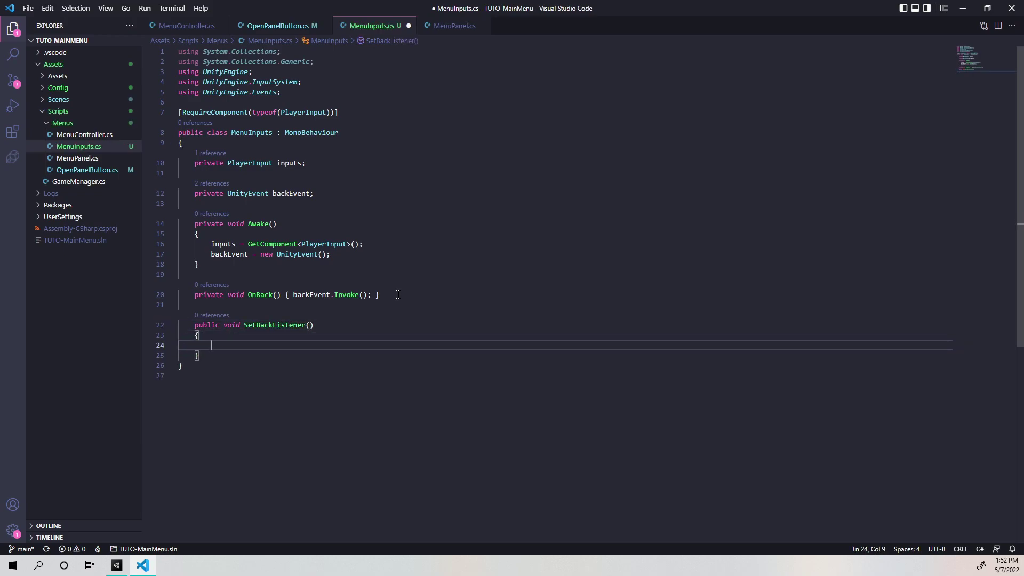
key(ctrl+s)
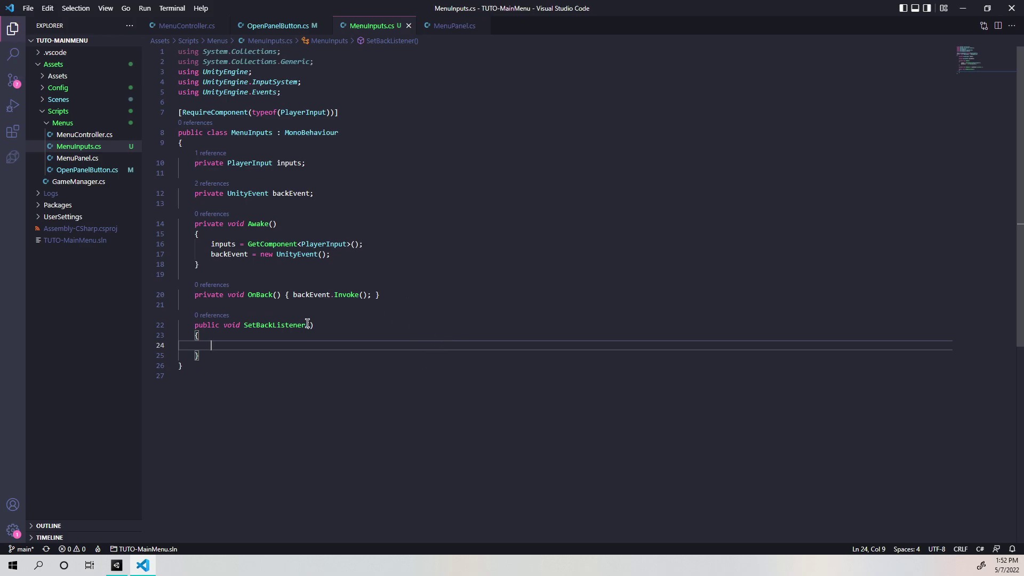
click(310, 325)
text(UnityAction)
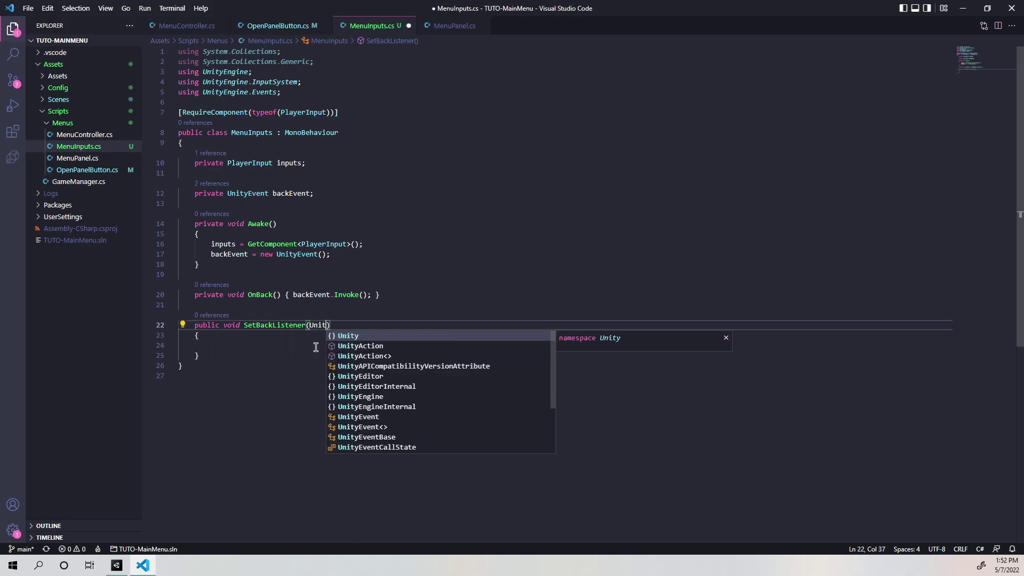
text( _call)
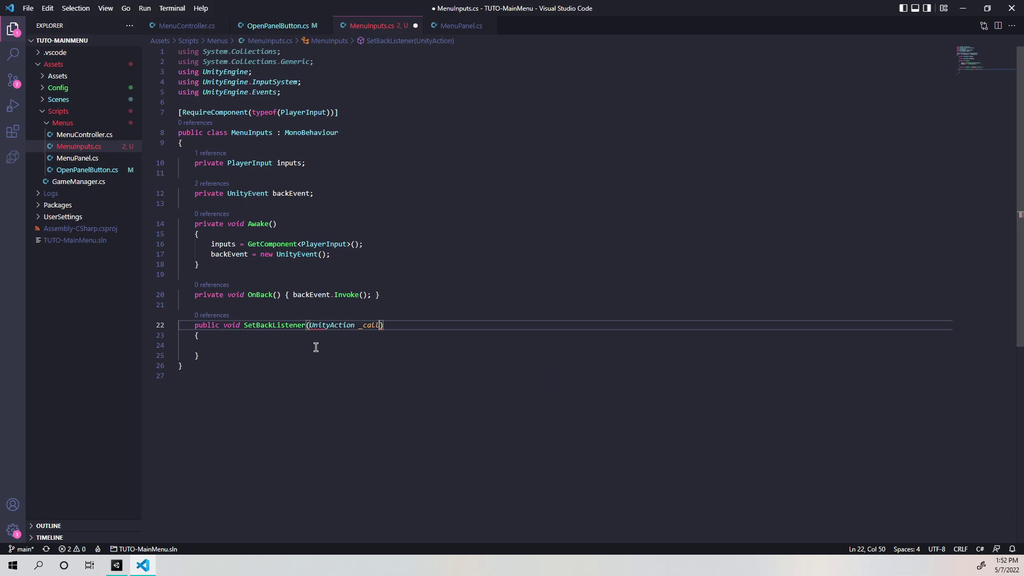
key(ctrl+s)
Write backEvent.AddListener(_call); inside SetBackListener's body and save.
click(297, 344)
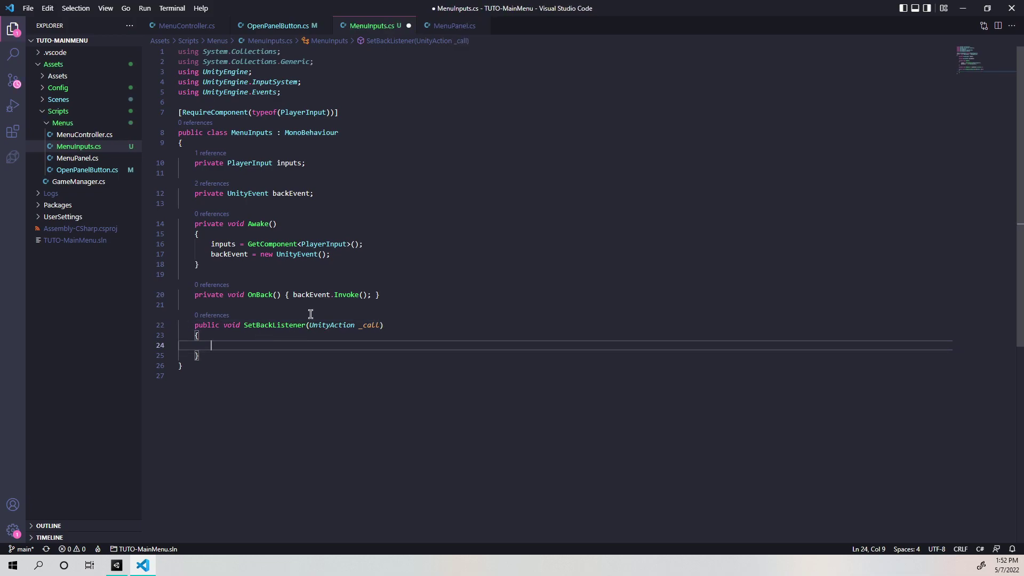
double_click(295, 295)
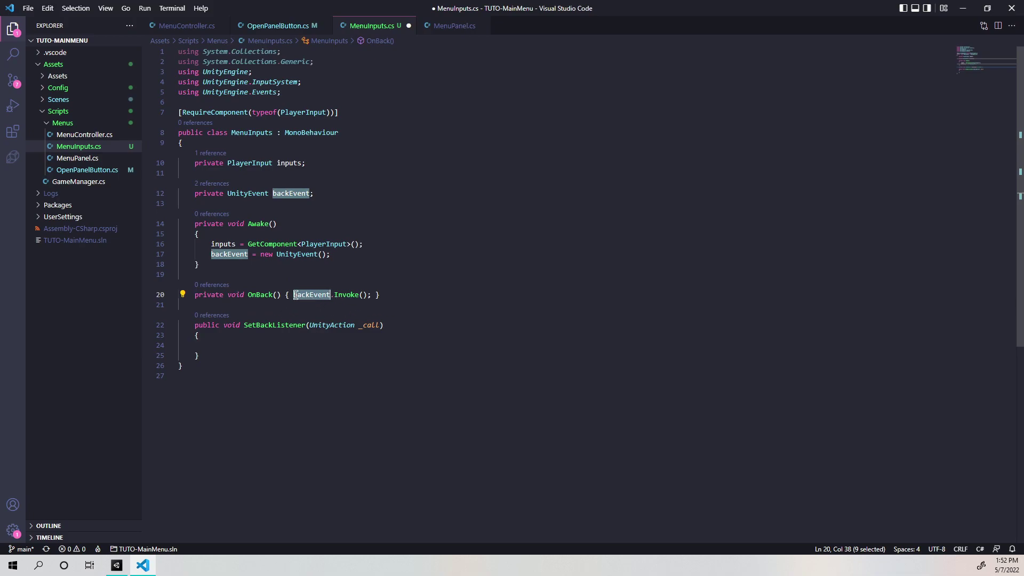
drag(293, 294, 375, 294)
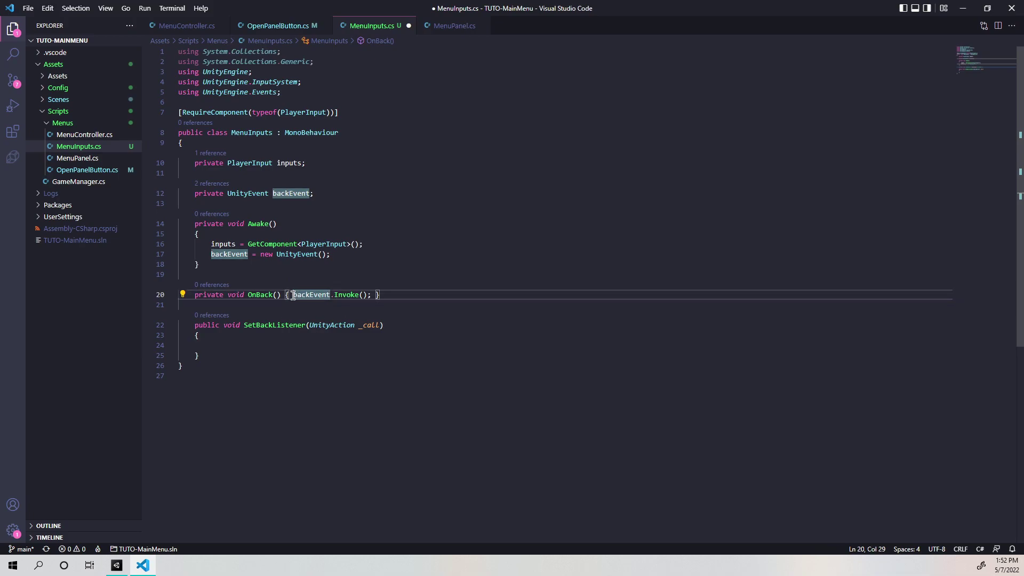
key(Home)
key(Home)
click(244, 353)
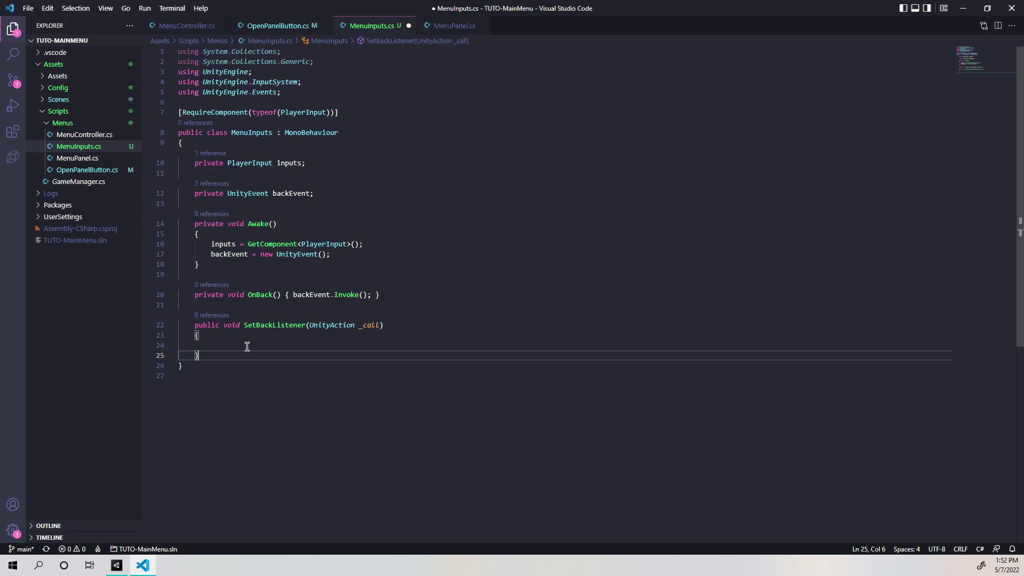
click(247, 346)
text(ba)
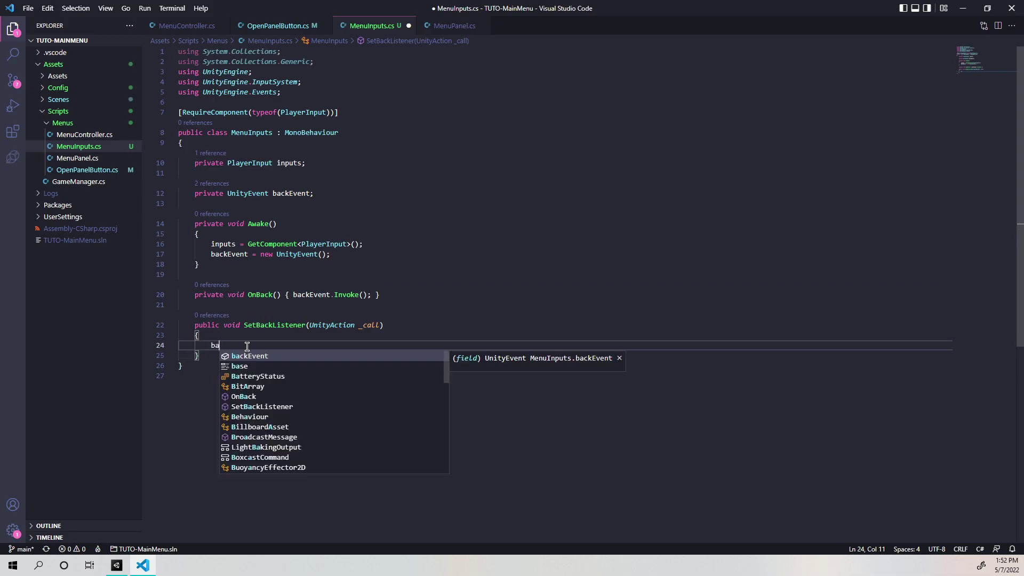
key(Tab)
text(.A)
key(Tab)
text(()
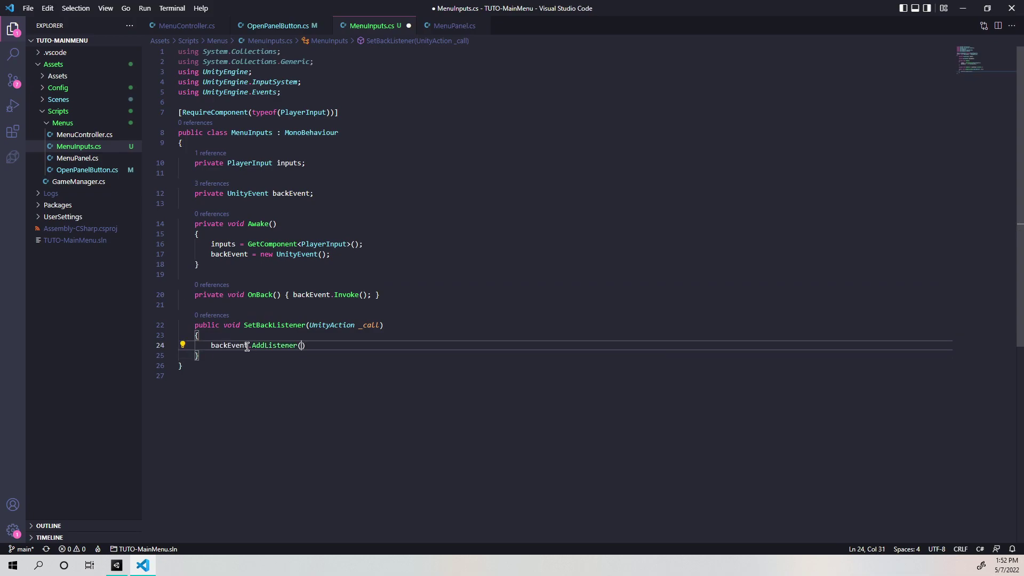
text(cal)
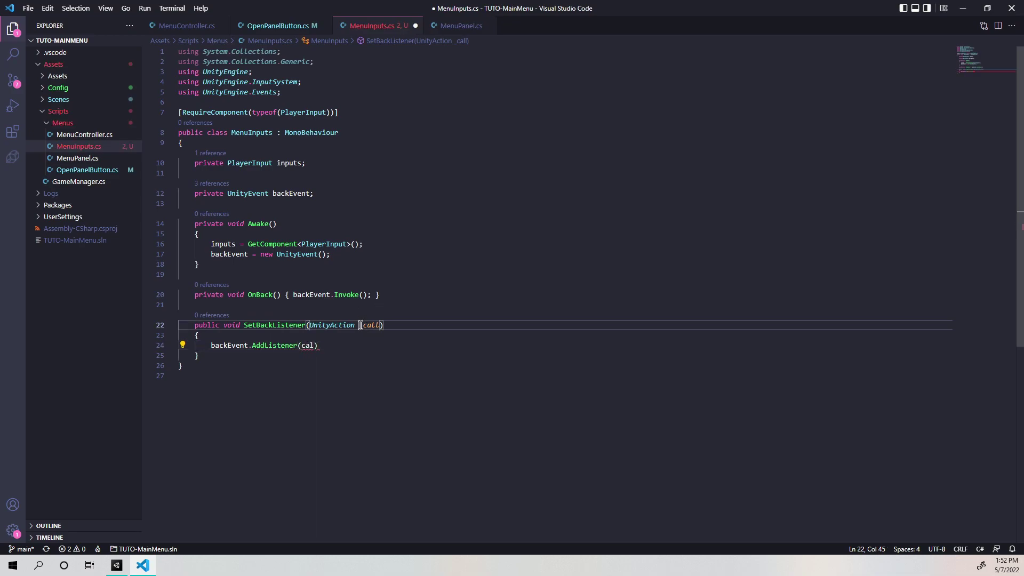
key(BackSpace)
key(BackSpace)
key(BackSpace)
text(_call)
click(358, 345)
text(;)
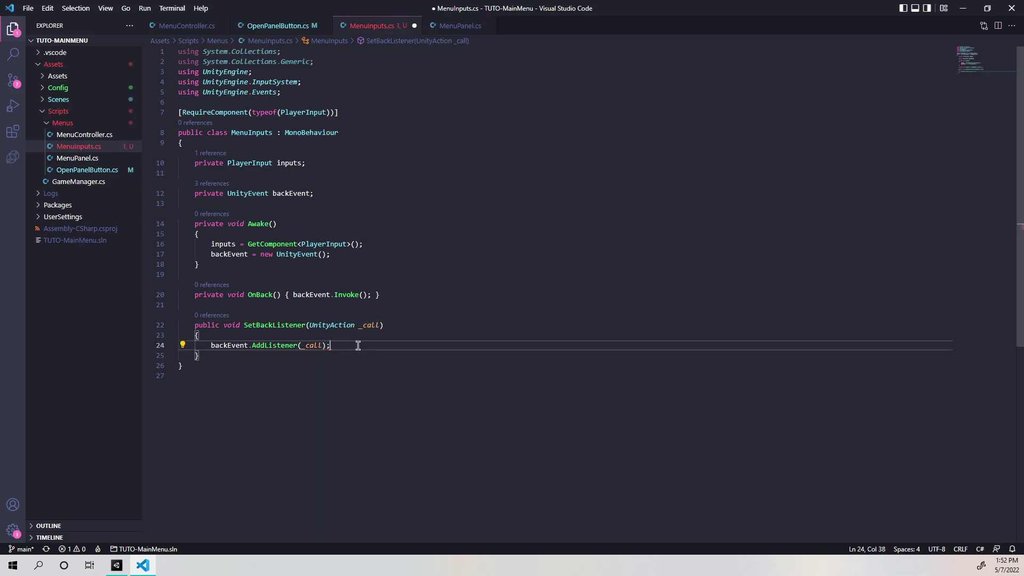
key(ctrl+s)
Reflow SetBackListener's braces and body with Format Document so it is laid out cleanly.
click(194, 334)
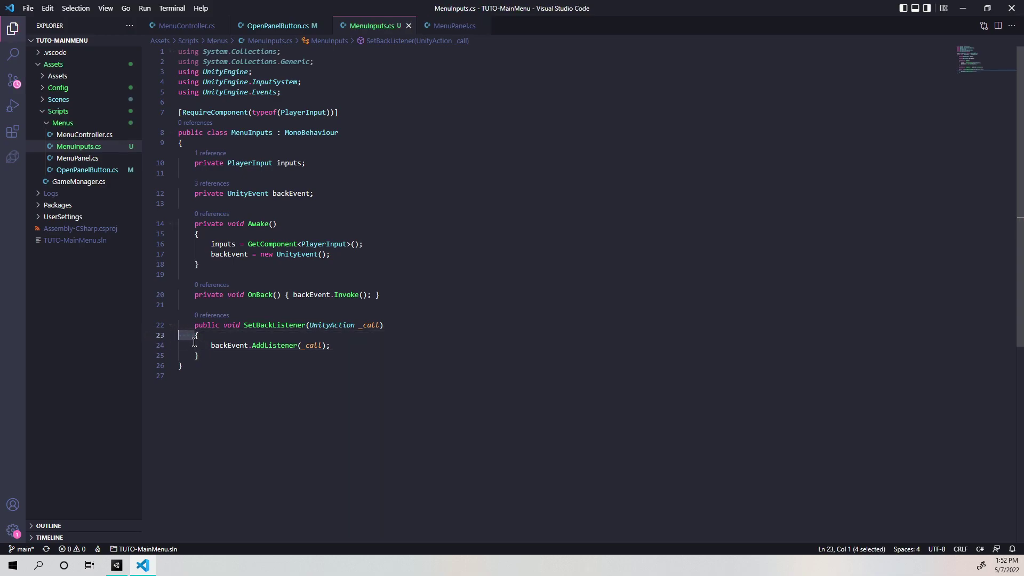
key(BackSpace)
key(BackSpace)
key(ctrl+Delete)
click(195, 336)
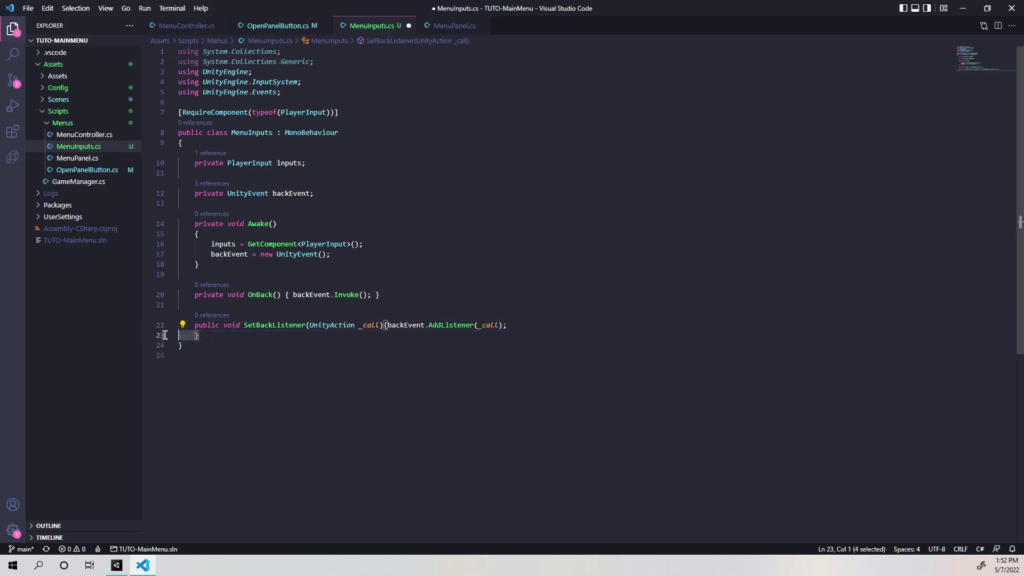
key(BackSpace)
key(BackSpace)
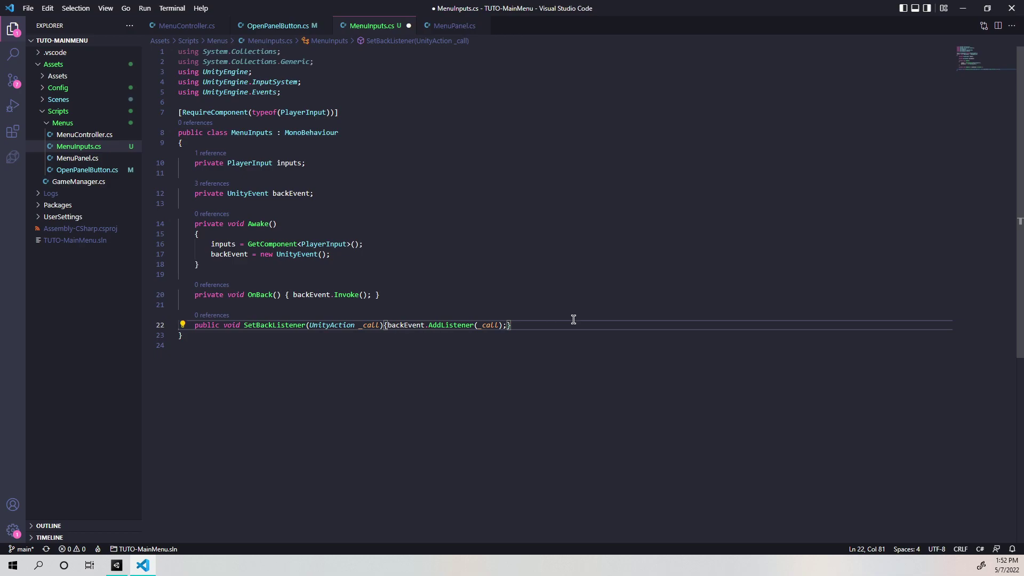
right_click(570, 321)
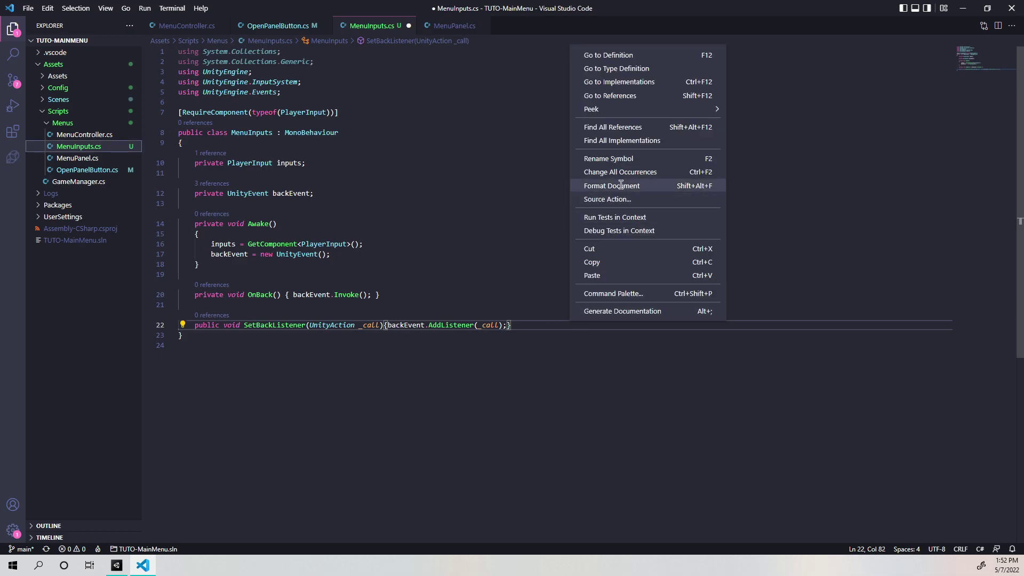
click(623, 189)
click(397, 327)
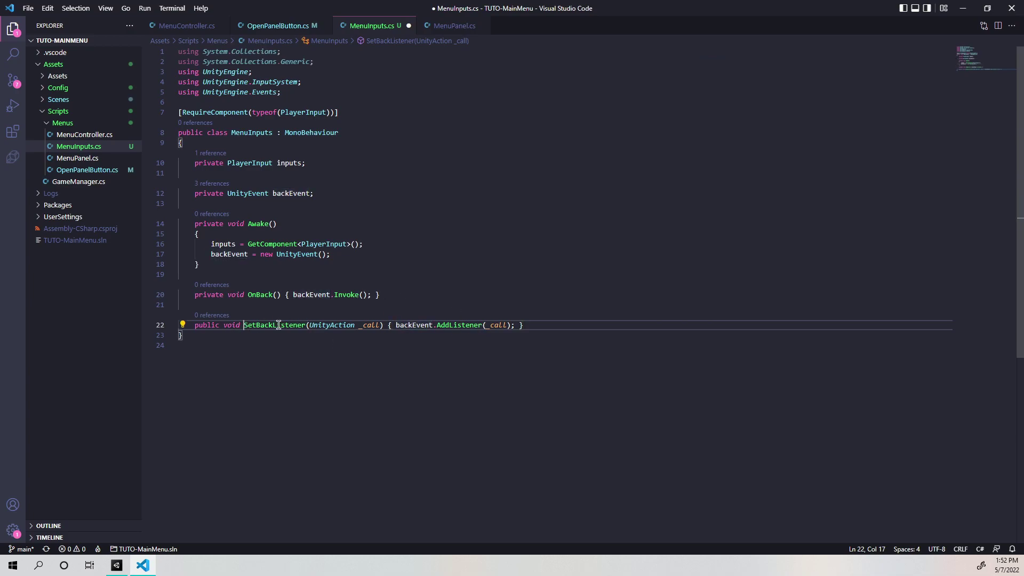
double_click(245, 324)
click(396, 325)
key(Return)
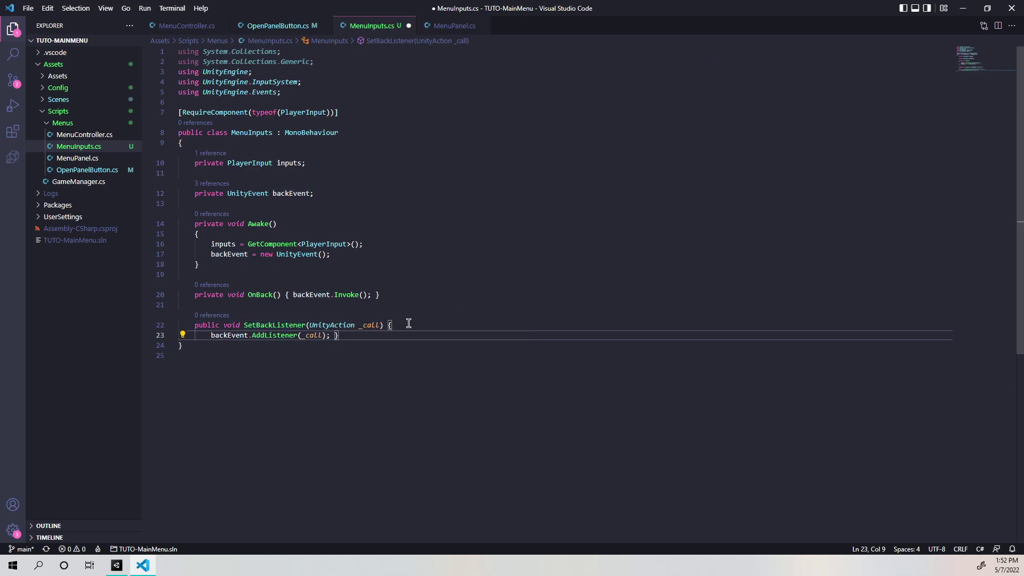
right_click(405, 325)
click(470, 187)
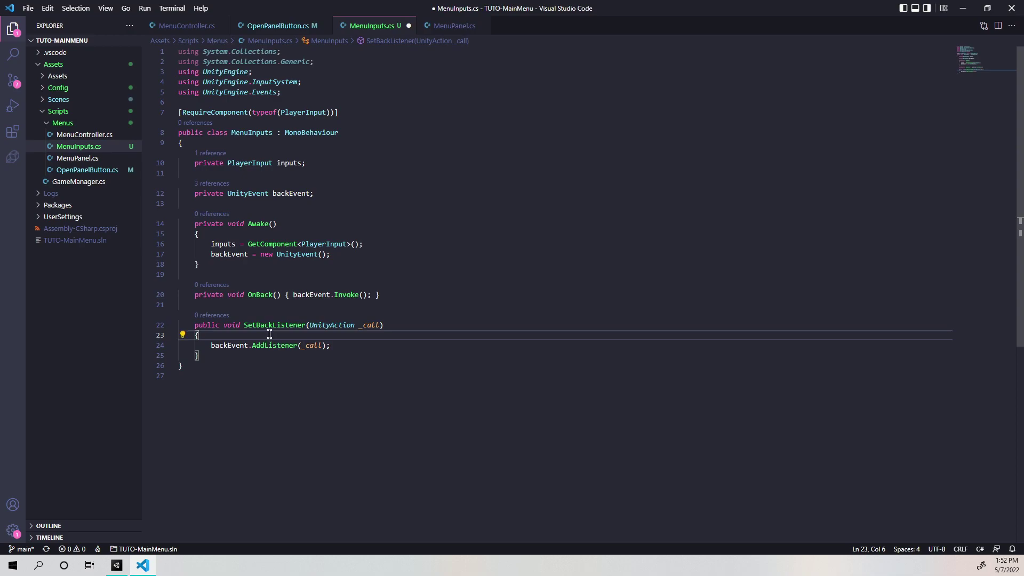
Insert backEvent.RemoveAllListeners(); above the AddListener call and save.
key(Return)
text(back)
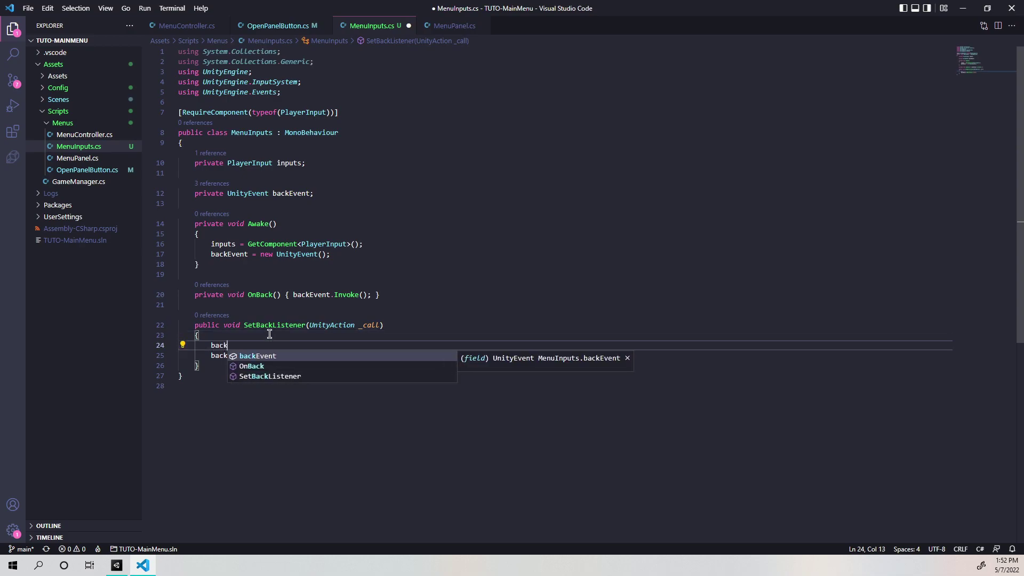
text(Event.)
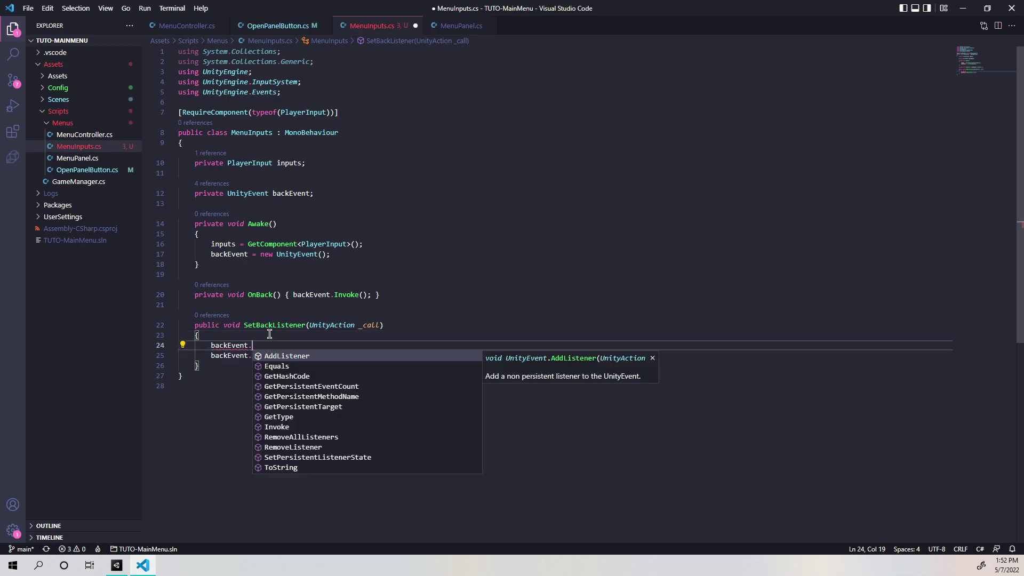
text(Rem)
key(Return)
text(();)
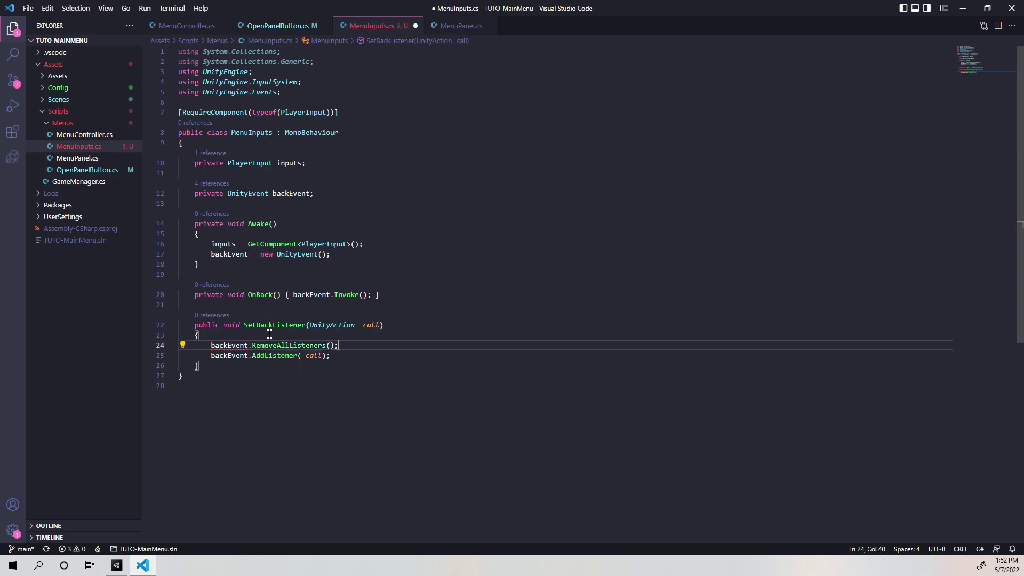
key(ctrl+s)
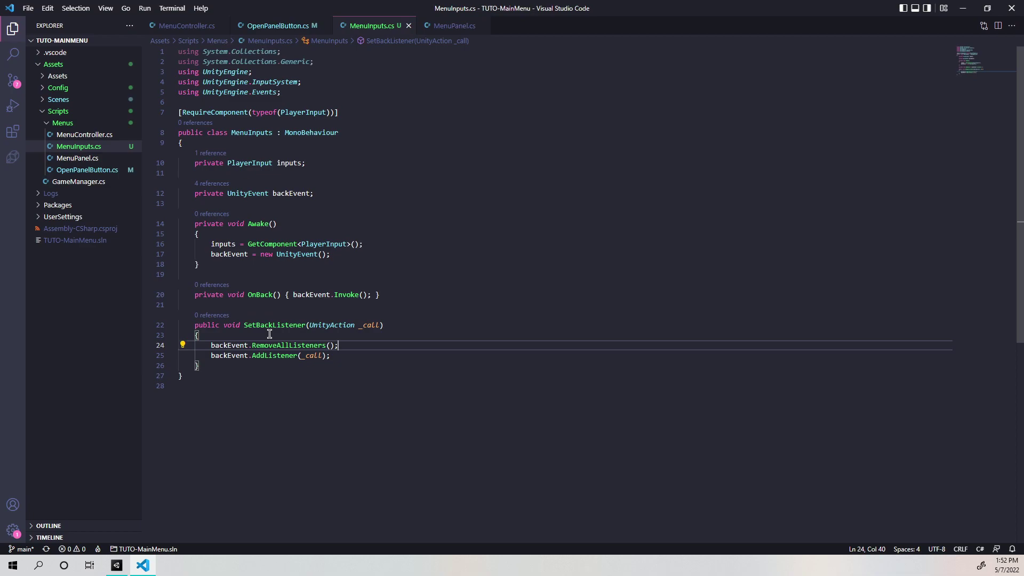
Discard a started 'public' declaration after SetBackListener, save, and review the method.
click(338, 355)
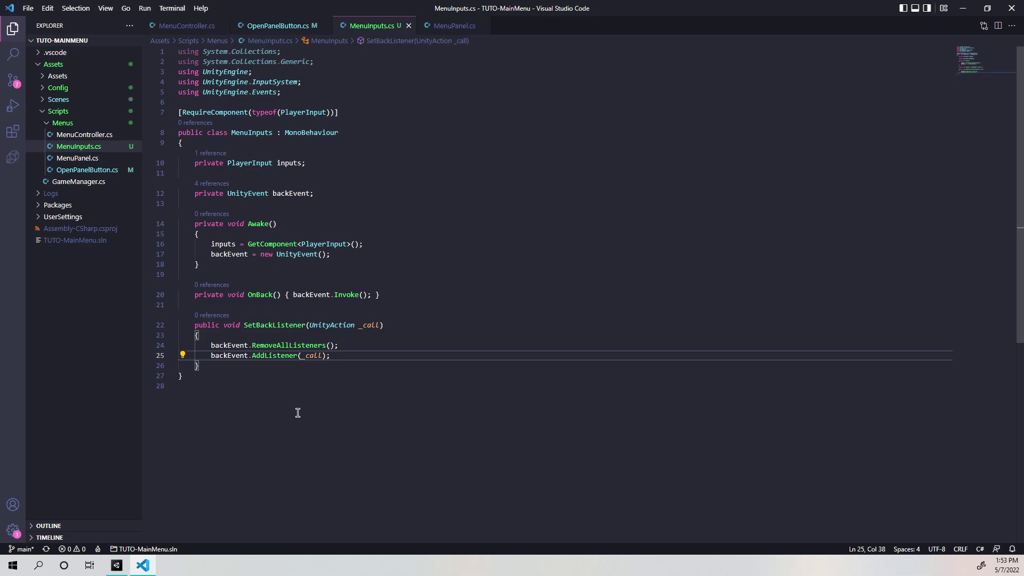
click(215, 366)
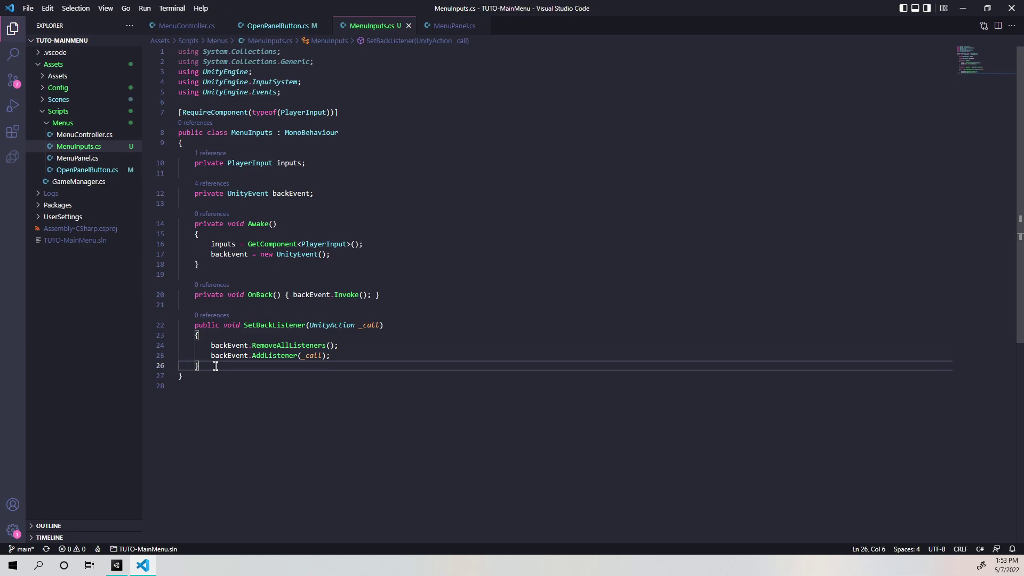
key(Return)
text(pub)
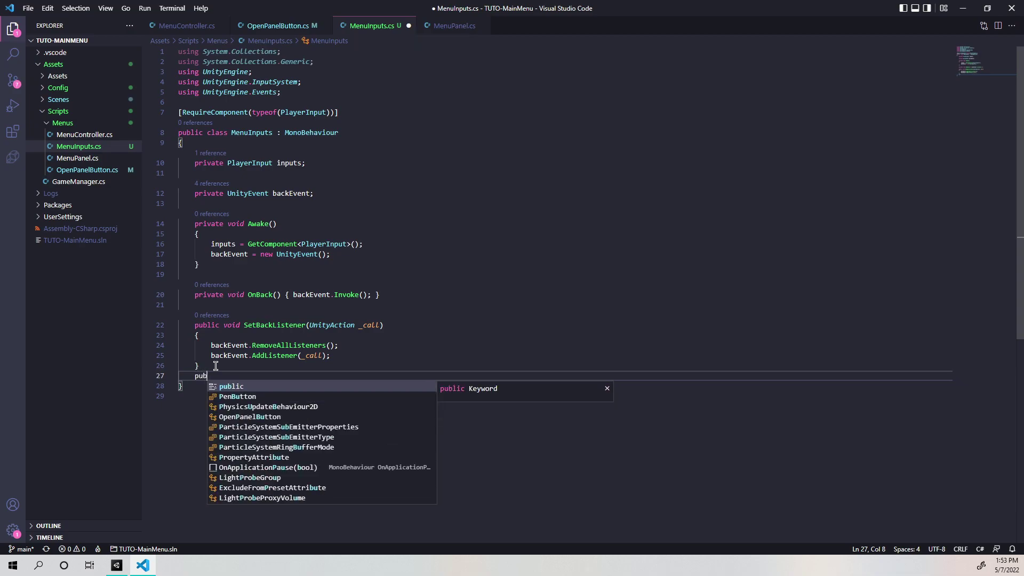
key(Tab)
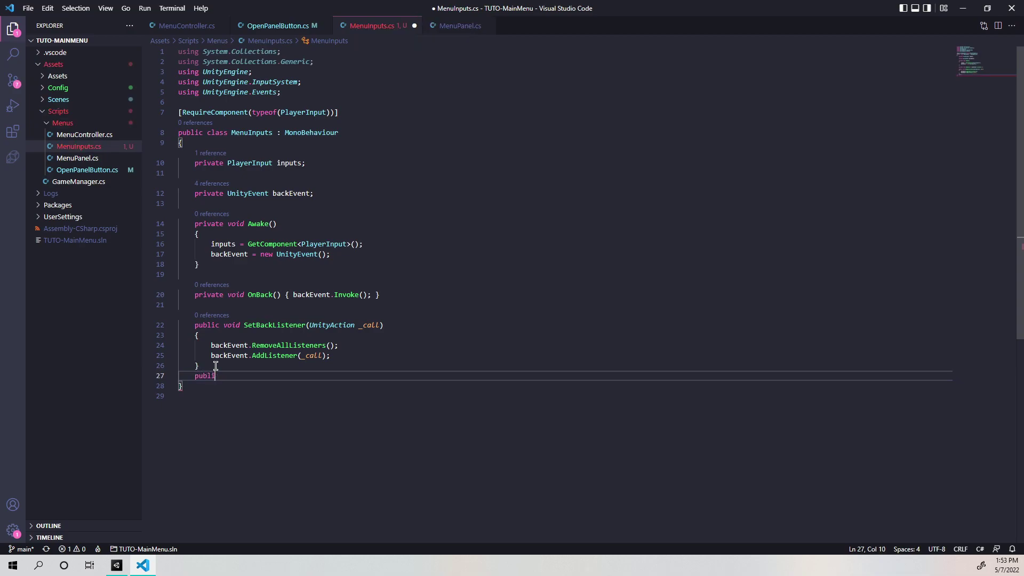
key(BackSpace)
key(BackSpace)
key(BackSpace)
key(BackSpace)
key(BackSpace)
key(BackSpace)
key(BackSpace)
key(ctrl+s)
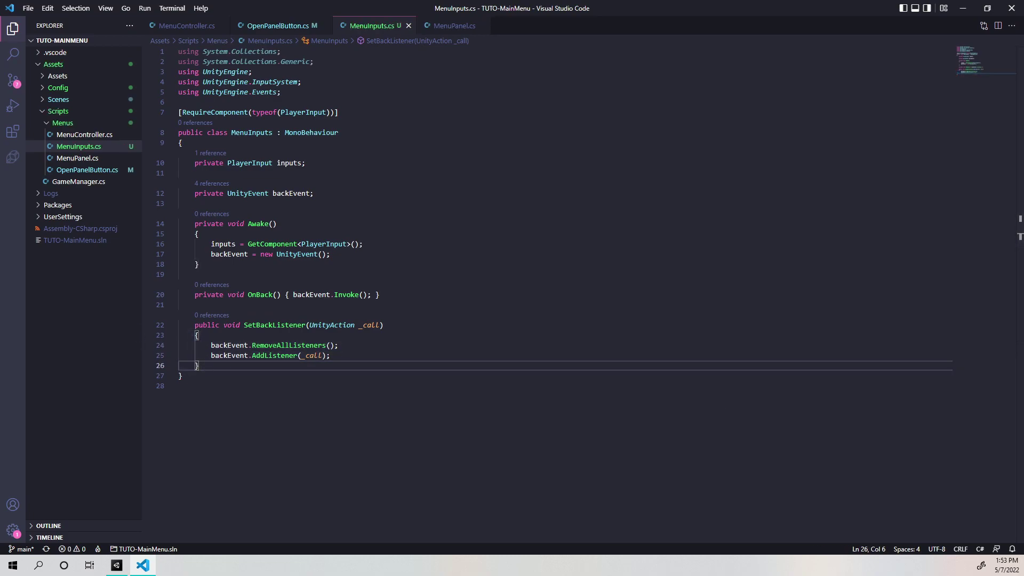
scroll(670, 326, down, 2)
scroll(669, 325, up, 2)
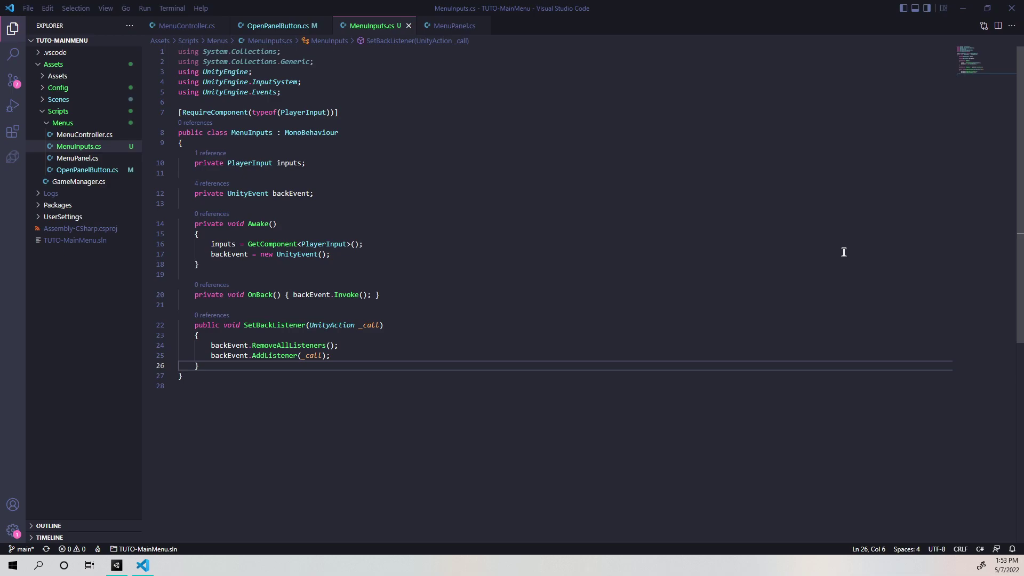
click(331, 356)
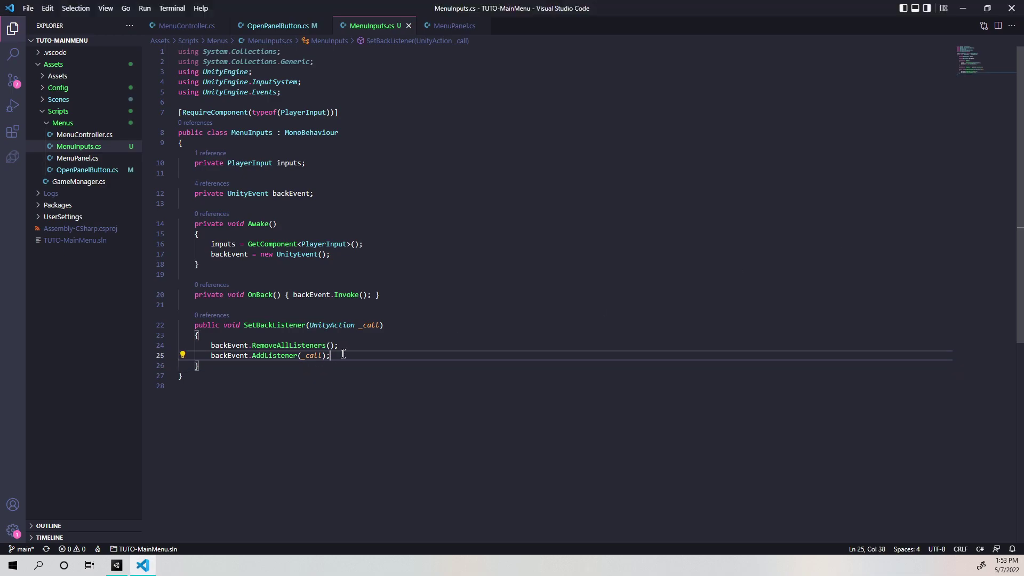
Review MenuPanel.cs, then switch to OpenPanelButton.cs to see its OnClick calling controller.OpenPanel(type).
click(457, 27)
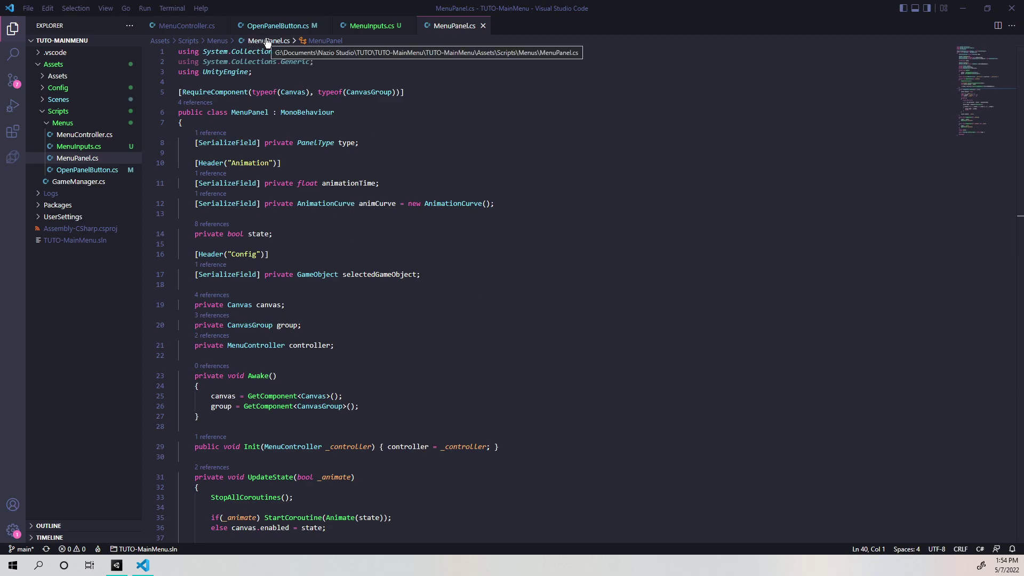
click(507, 202)
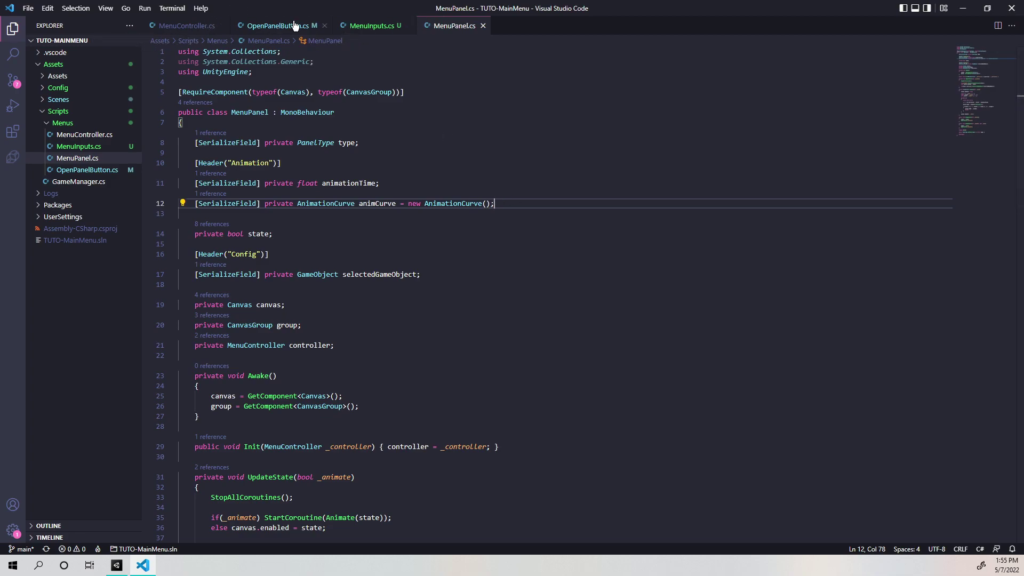
click(255, 28)
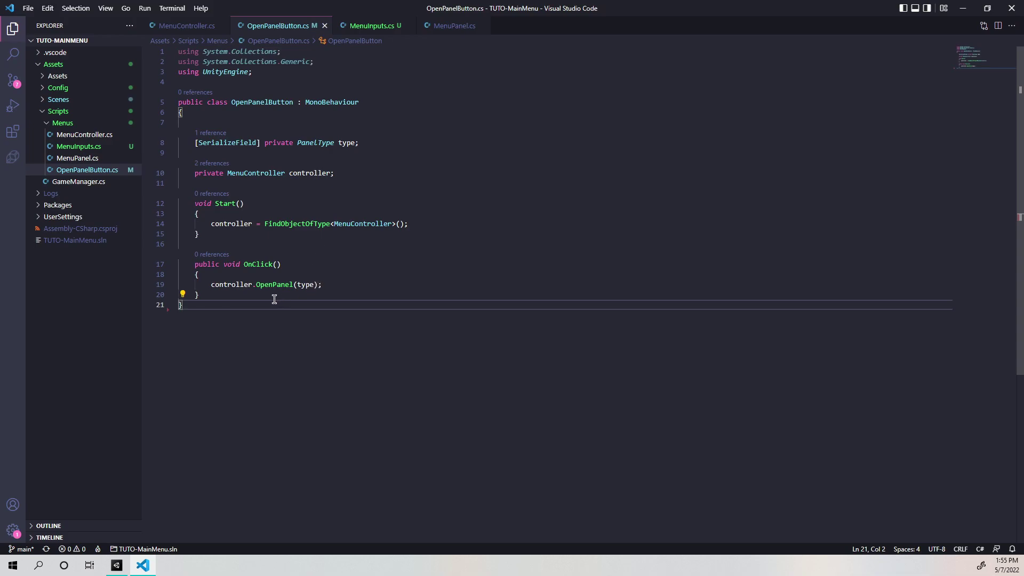
click(253, 294)
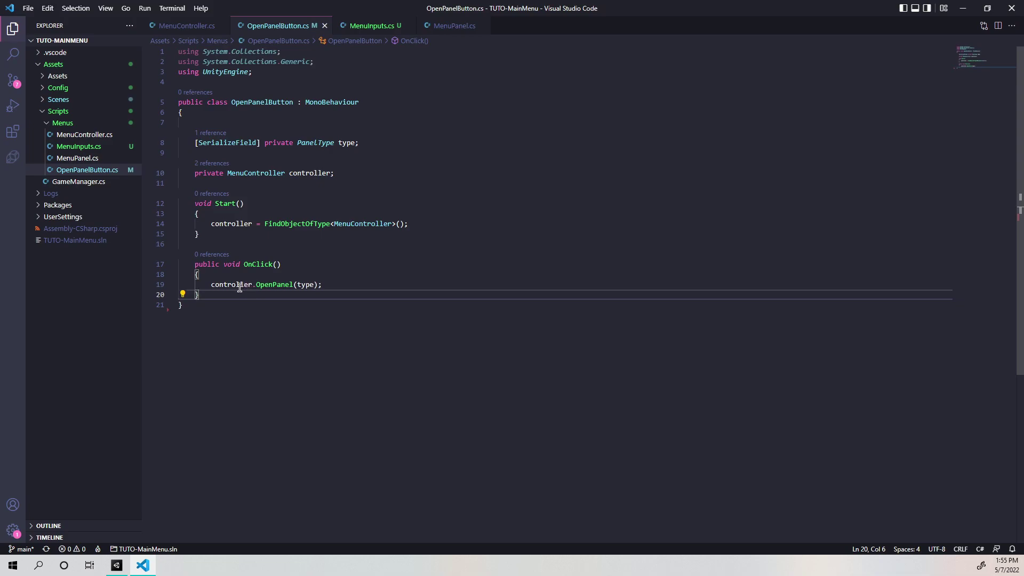
mouse_move(219, 284)
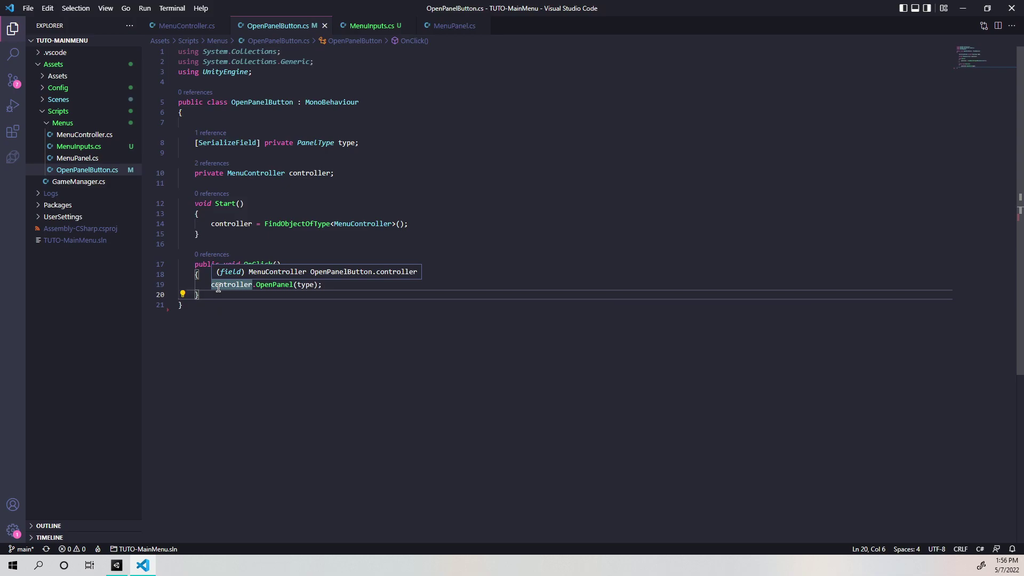
double_click(255, 102)
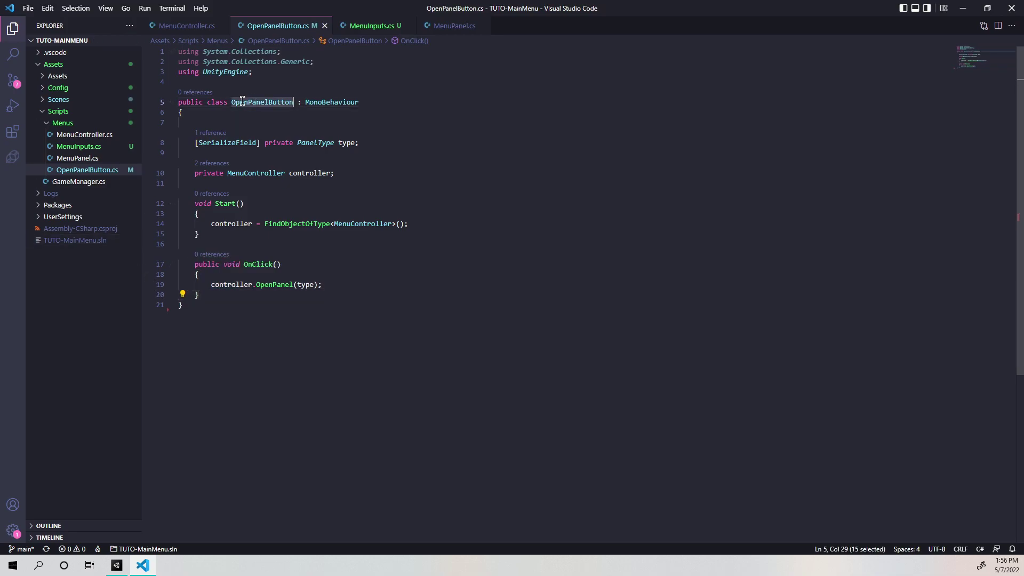
click(373, 169)
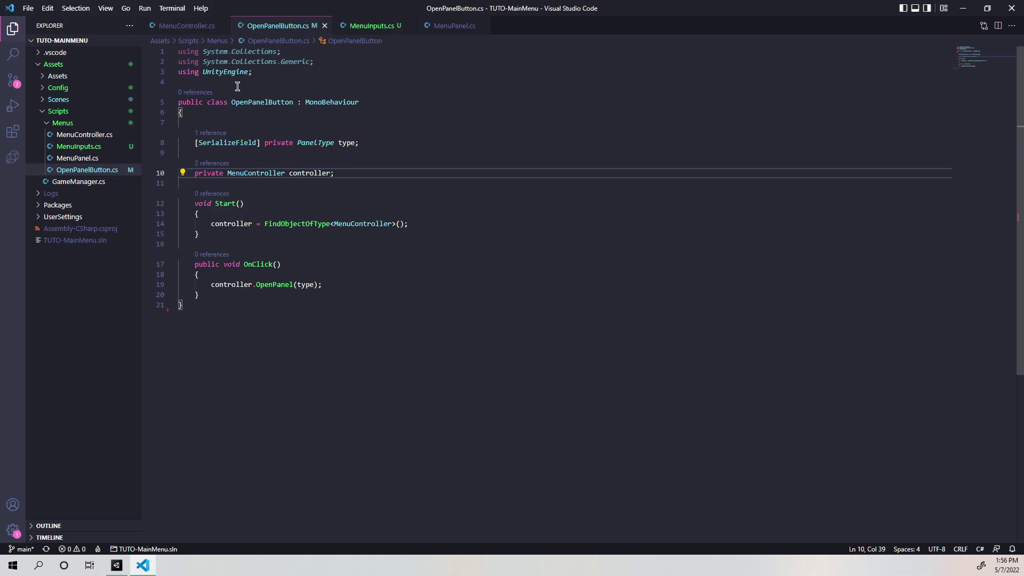
Add 'using UnityEngine.Events;' below the UnityEngine import in OpenPanelButton.cs and save.
click(265, 71)
key(Return)
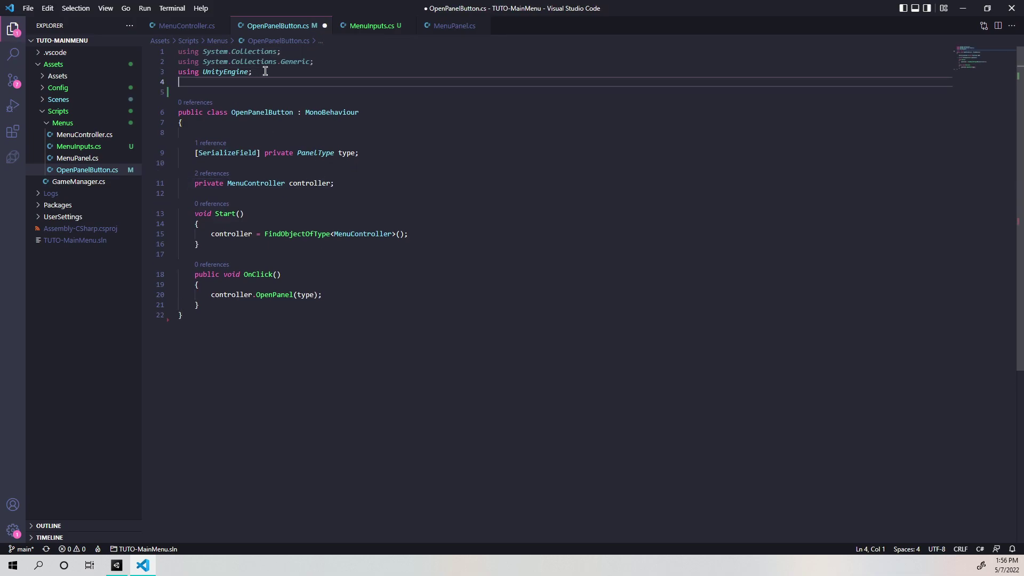
text(using Un)
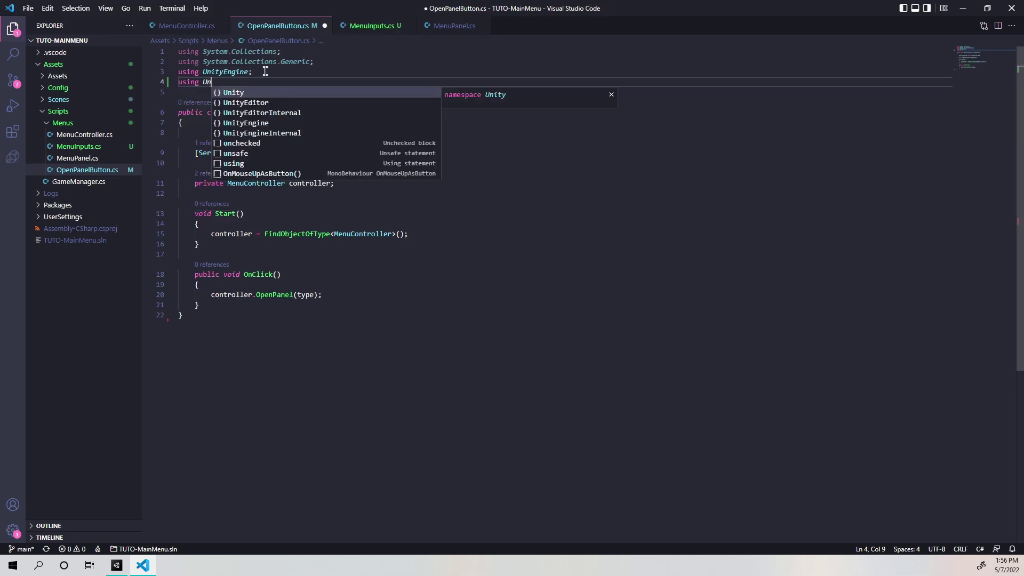
key(Down)
key(Down)
key(Down)
key(Return)
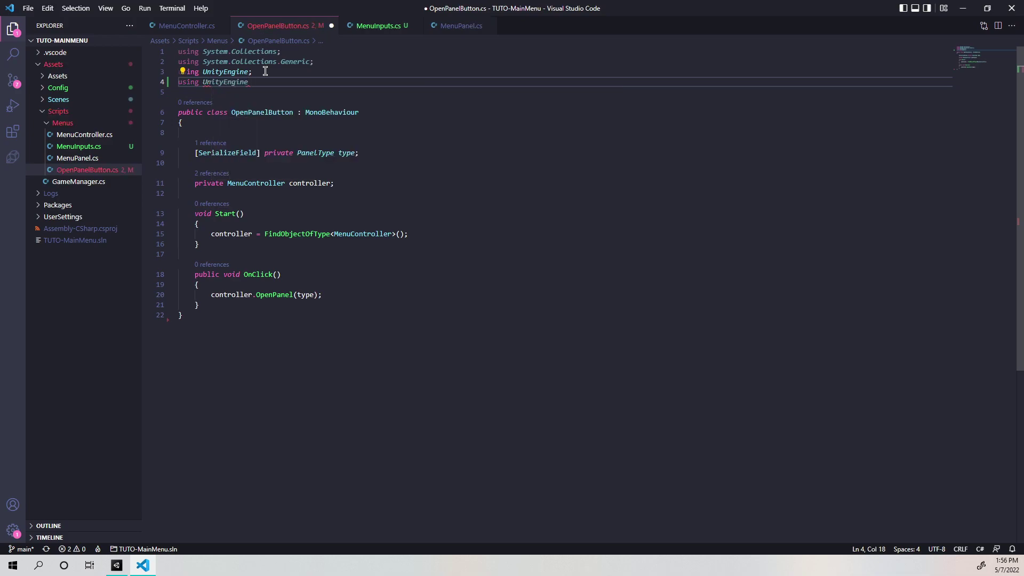
text(.Even)
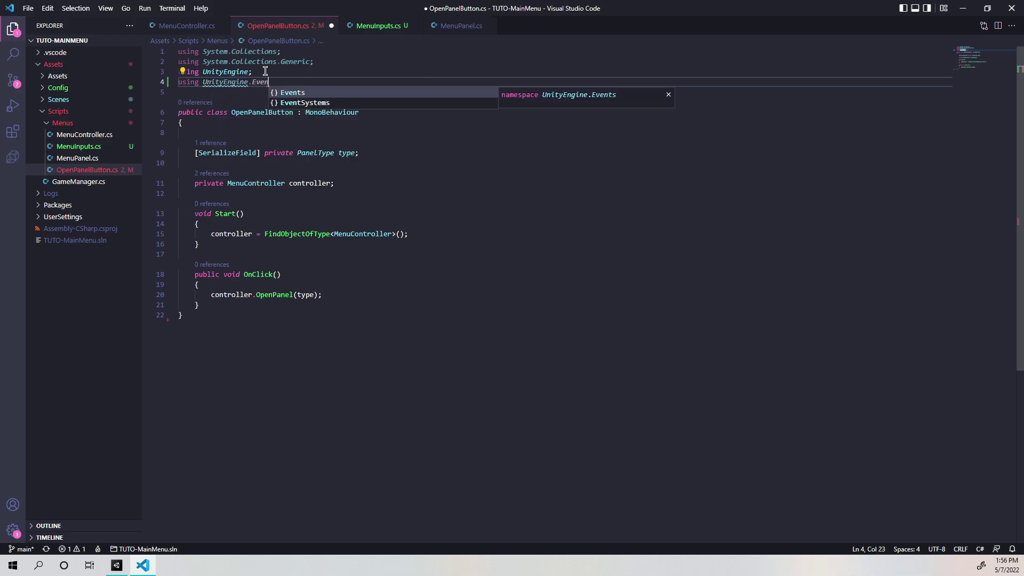
key(Return)
text(;)
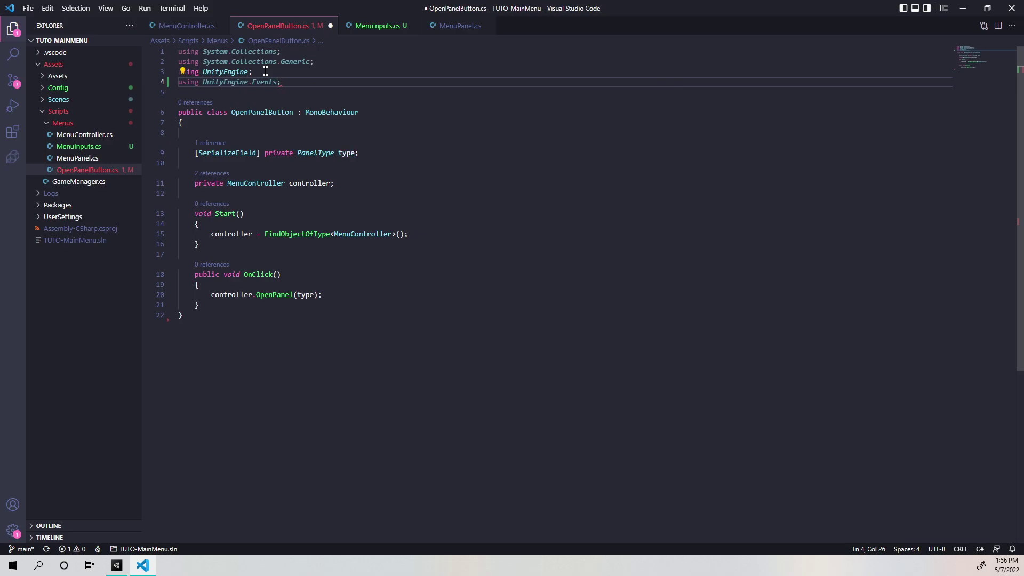
key(ctrl+s)
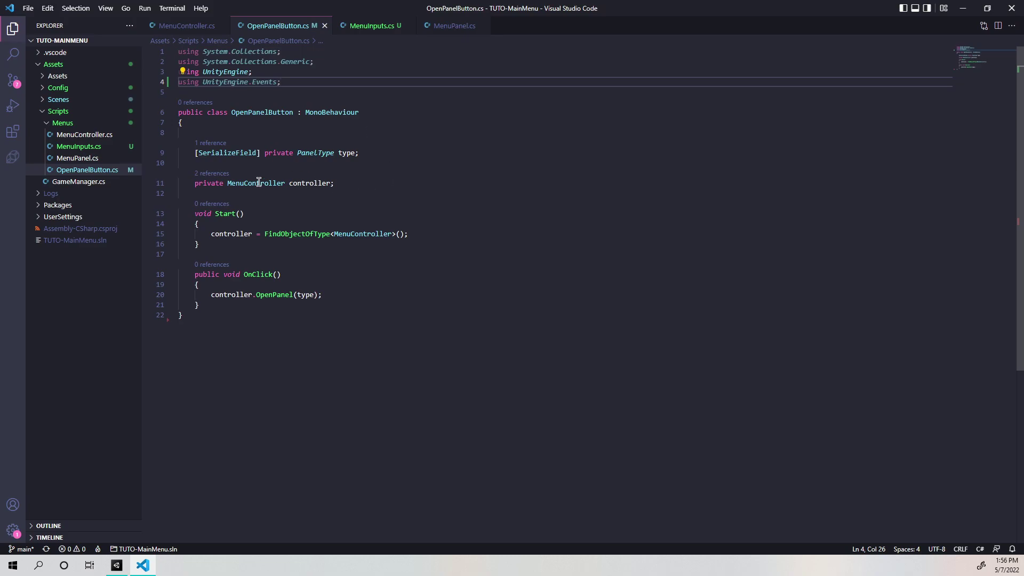
Add '[SerializeField] private OpenPanelButton onSwitchBackAction;' below the type field and save.
click(370, 152)
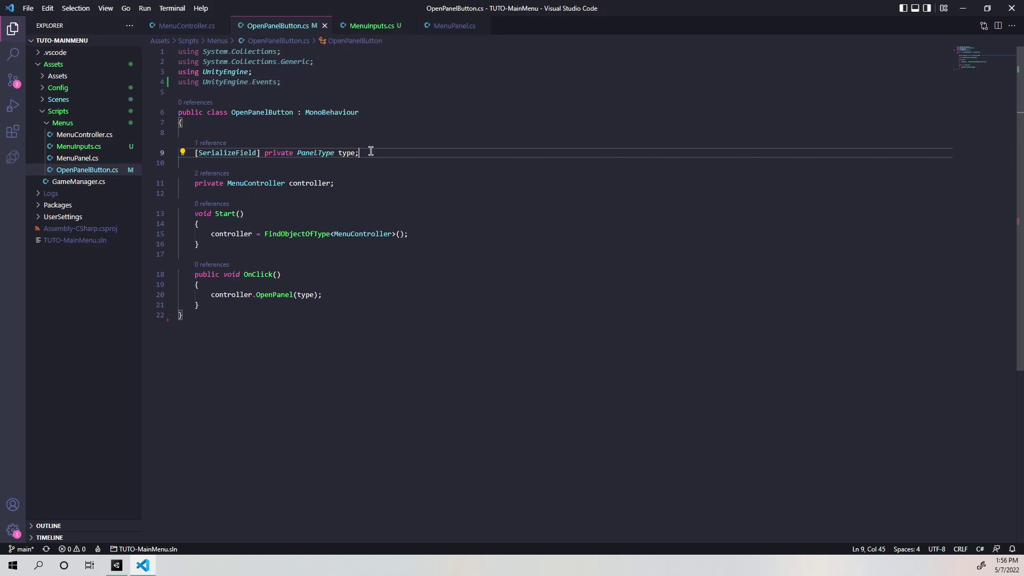
key(Return)
text([)
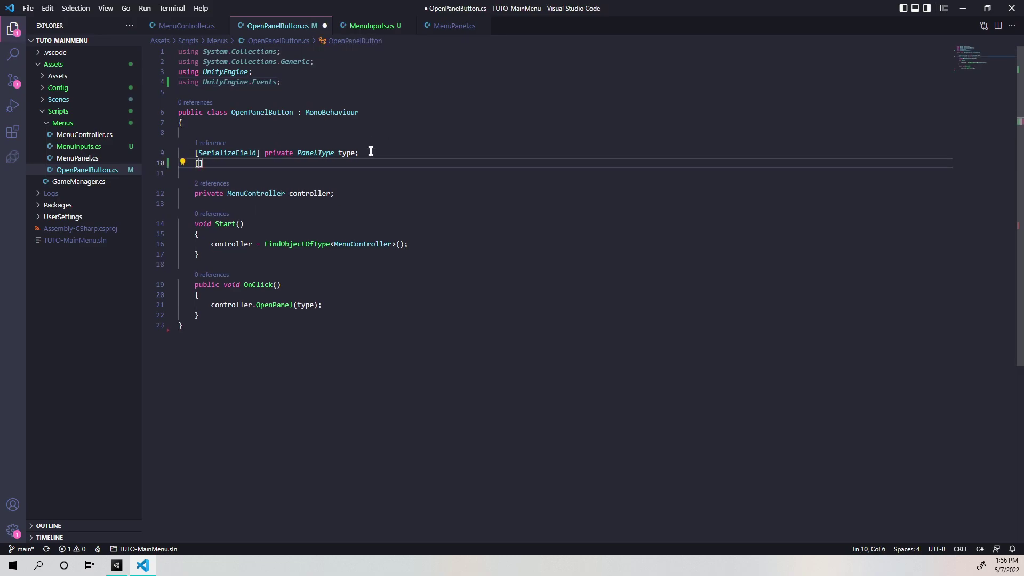
text(Seri)
key(Tab)
text(] p)
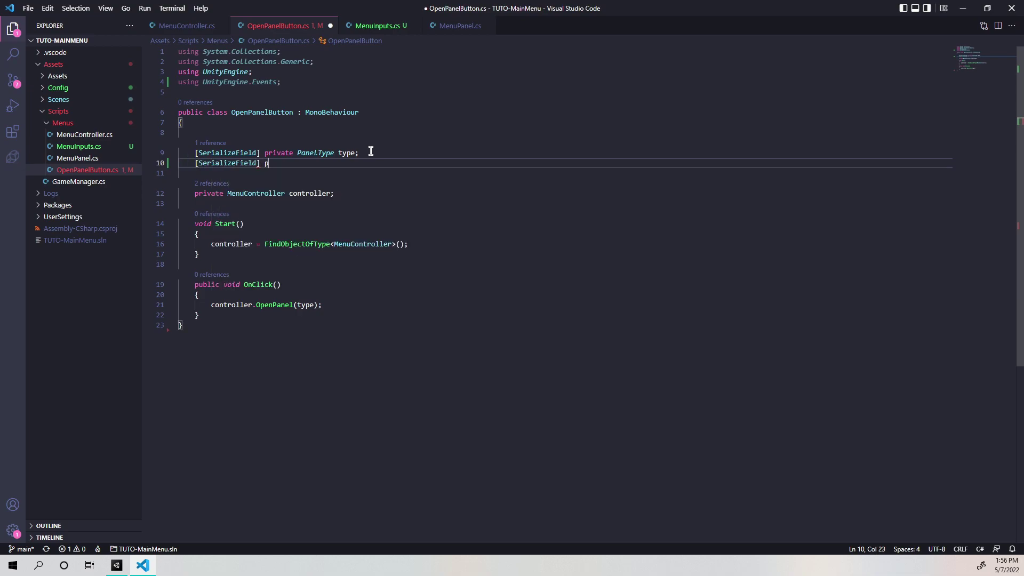
text(riv)
key(Tab)
text(Op)
key(Tab)
text(o)
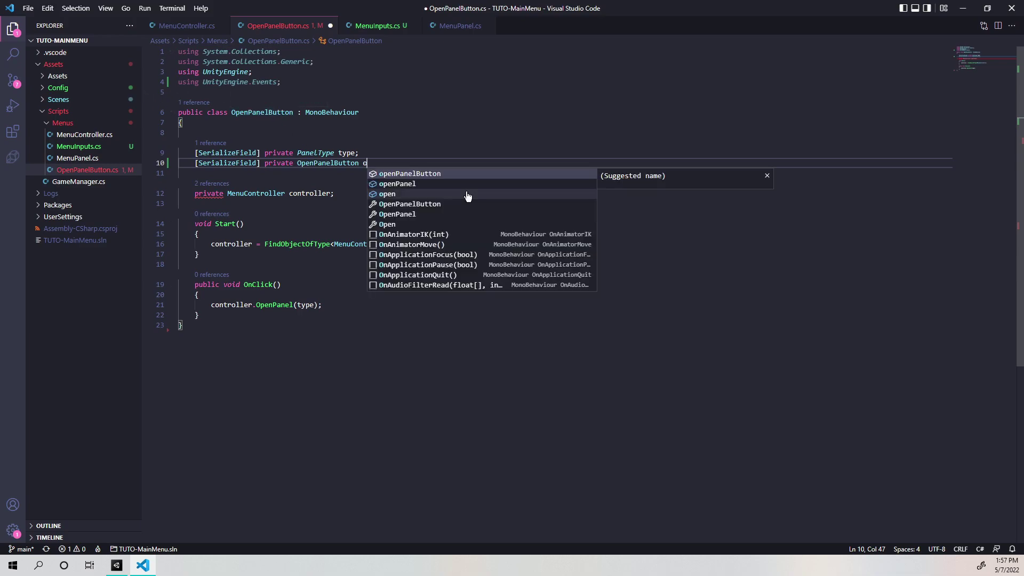
text(nS)
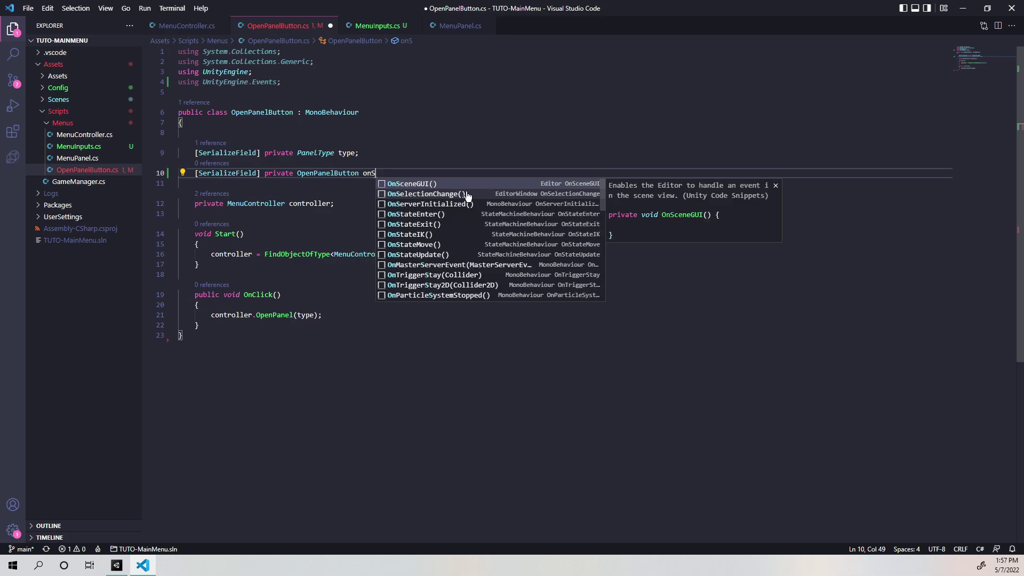
text(witch)
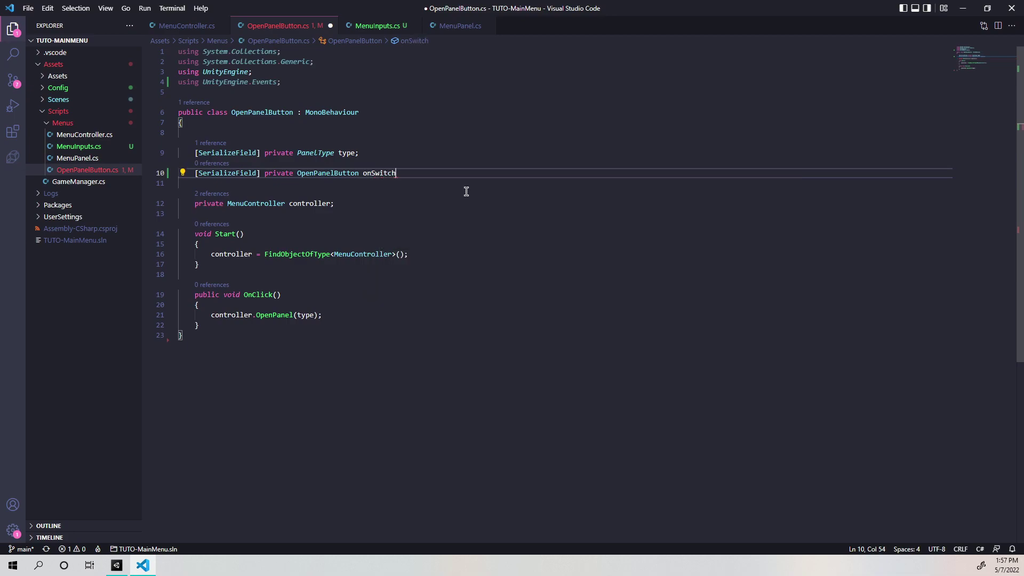
text(B)
text(ackA)
text(ction)
text(;)
key(ctrl+s)
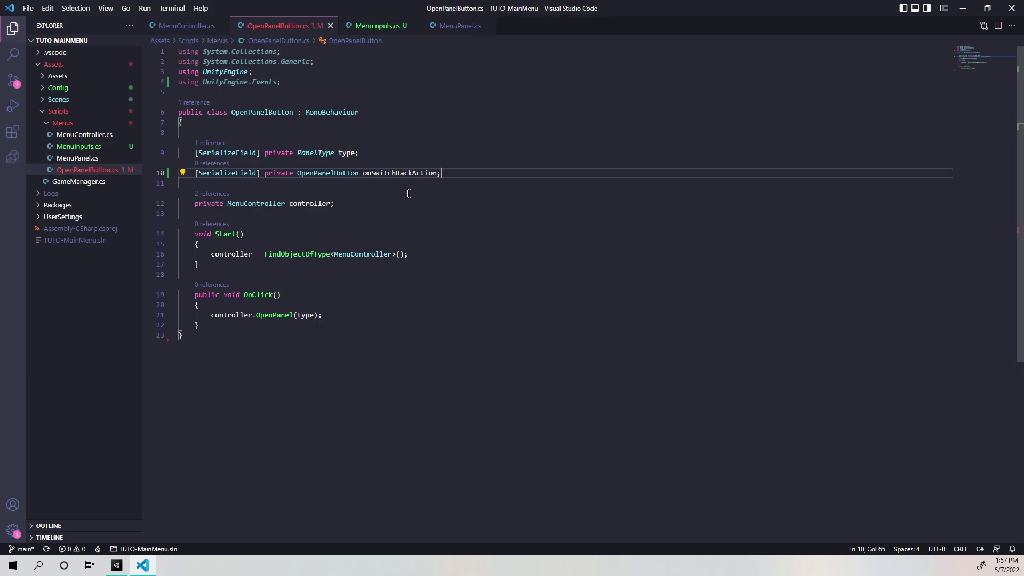
Check the onSwitchBackAction and type field details, ending on the controller field line.
double_click(398, 173)
click(462, 175)
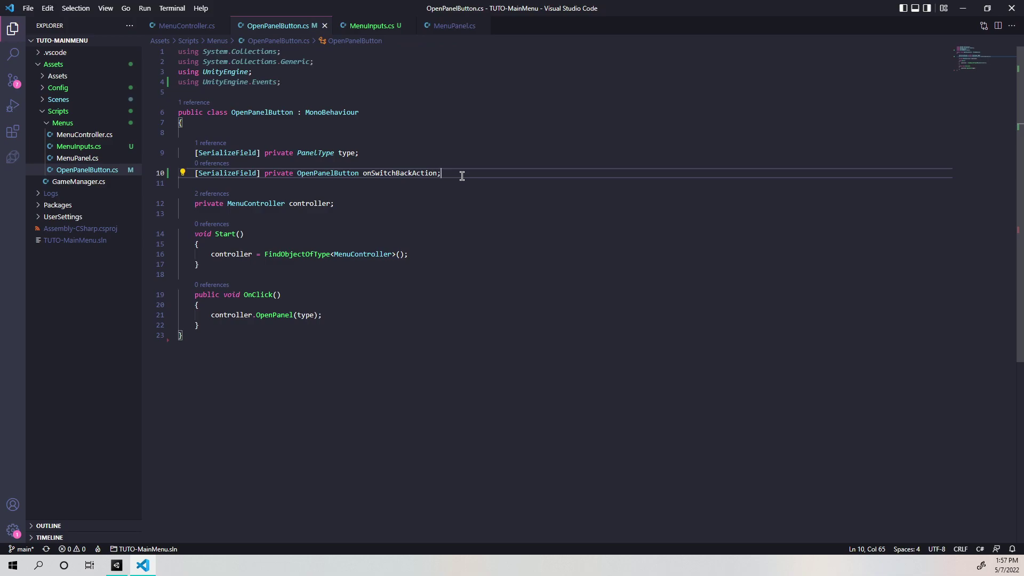
double_click(356, 154)
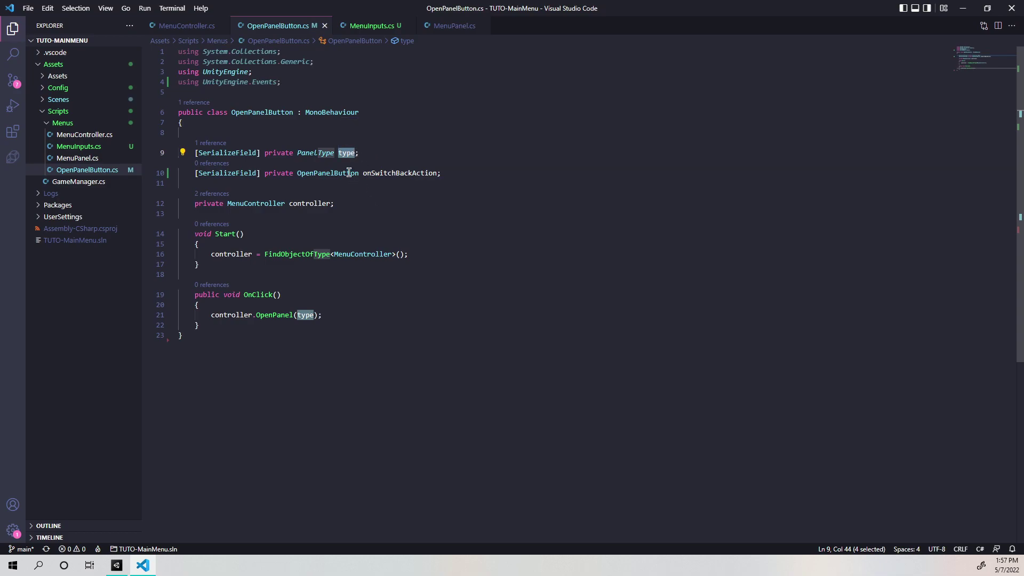
double_click(399, 173)
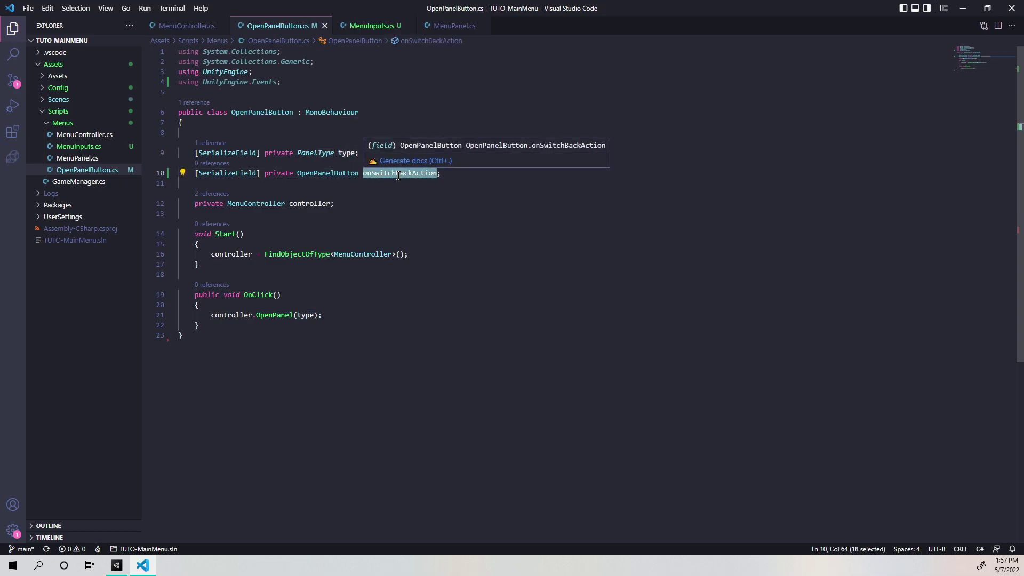
click(483, 172)
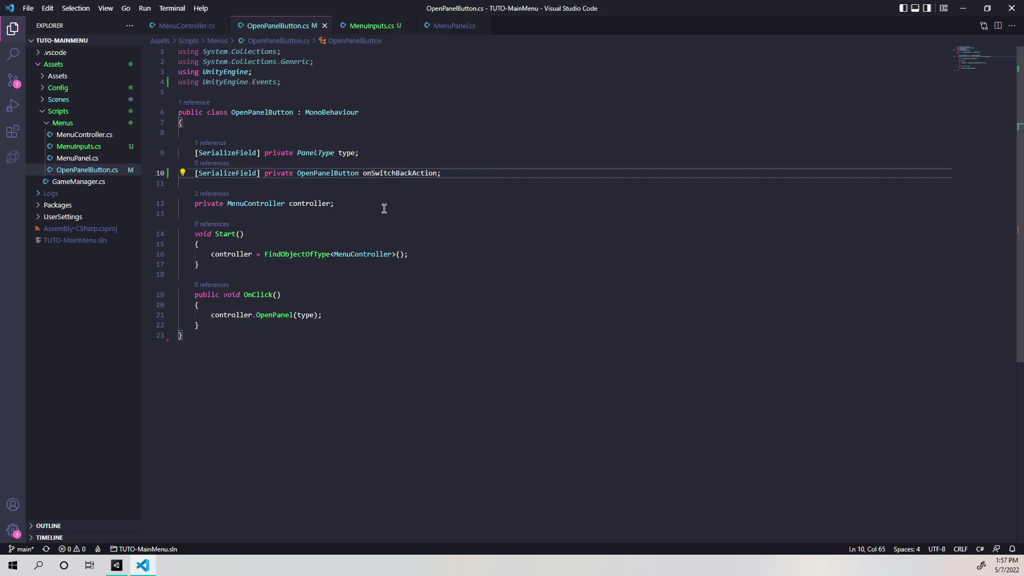
click(349, 204)
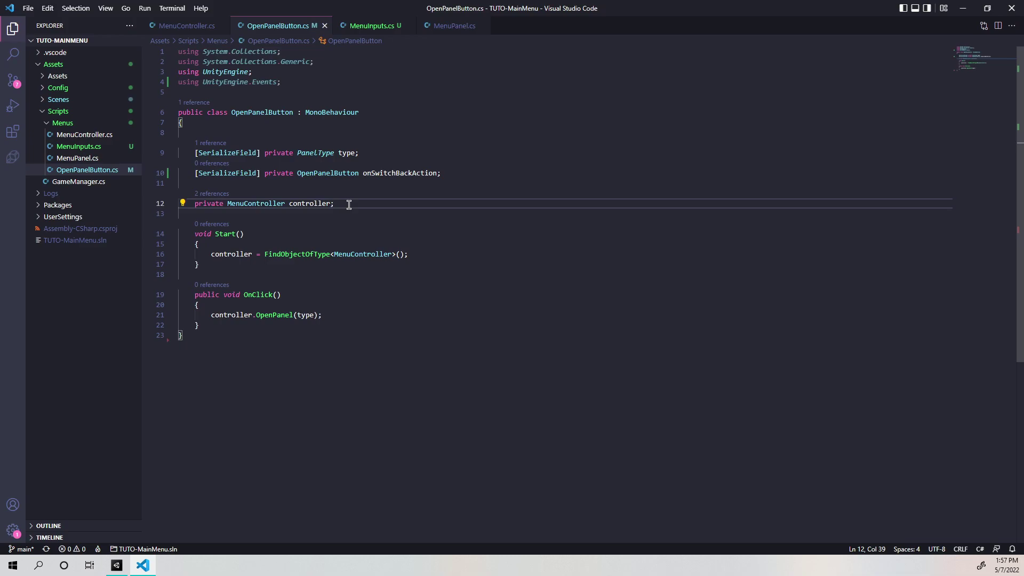
Declare a private MenuInputs inputs field below the controller field and save.
key(Return)
text(private)
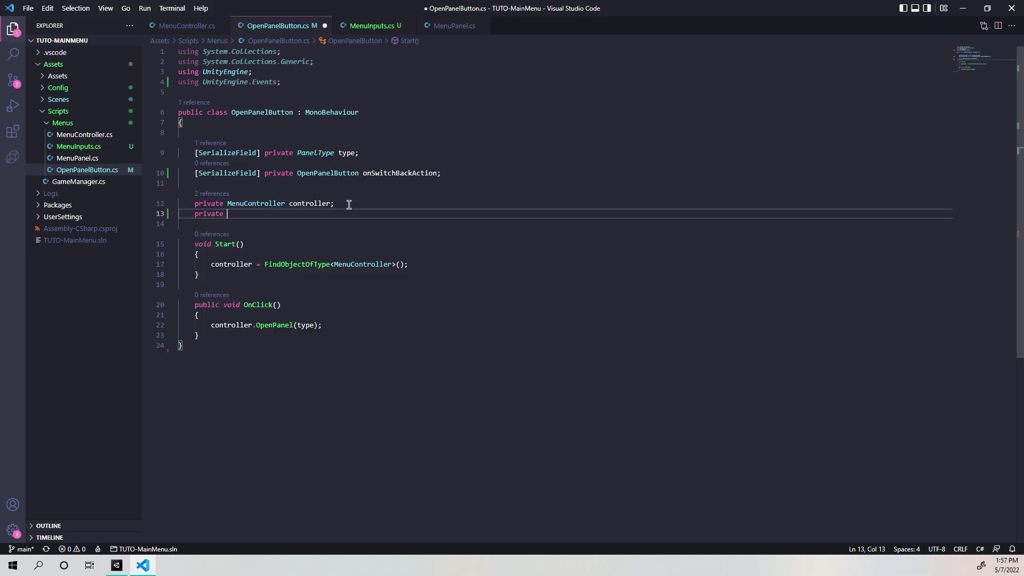
text( mEN)
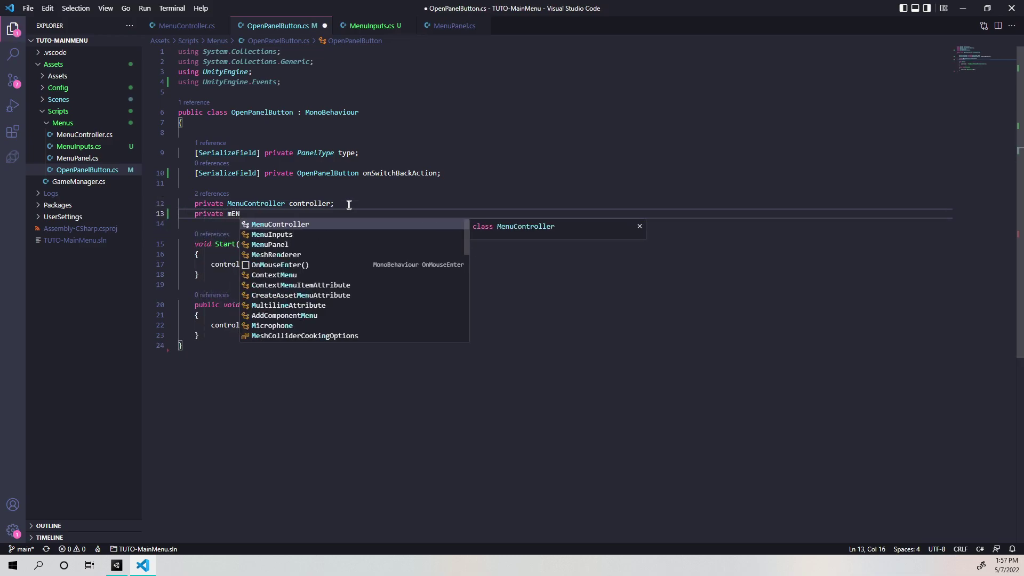
key(Down)
key(Return)
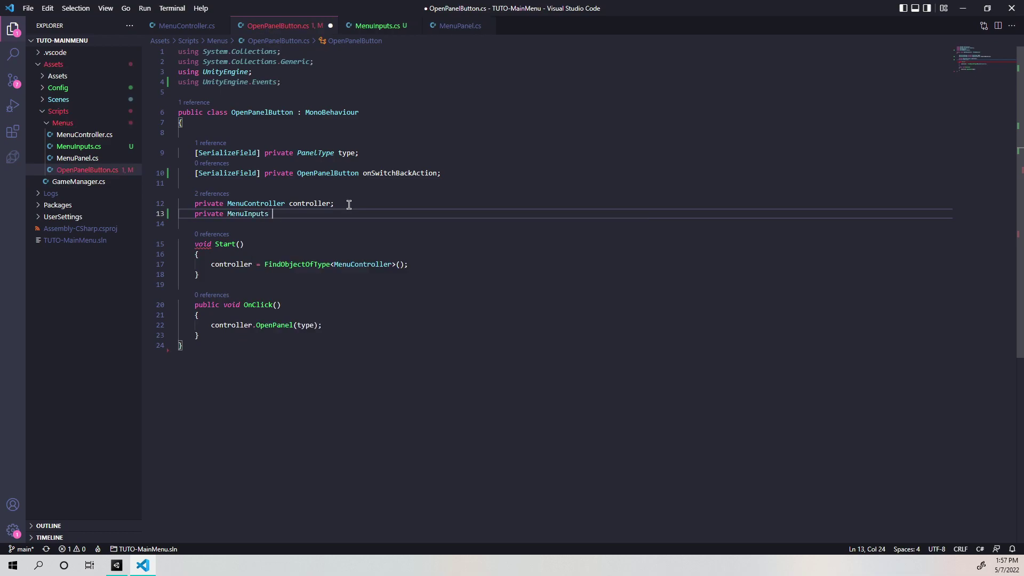
text(inputs;)
key(ctrl+s)
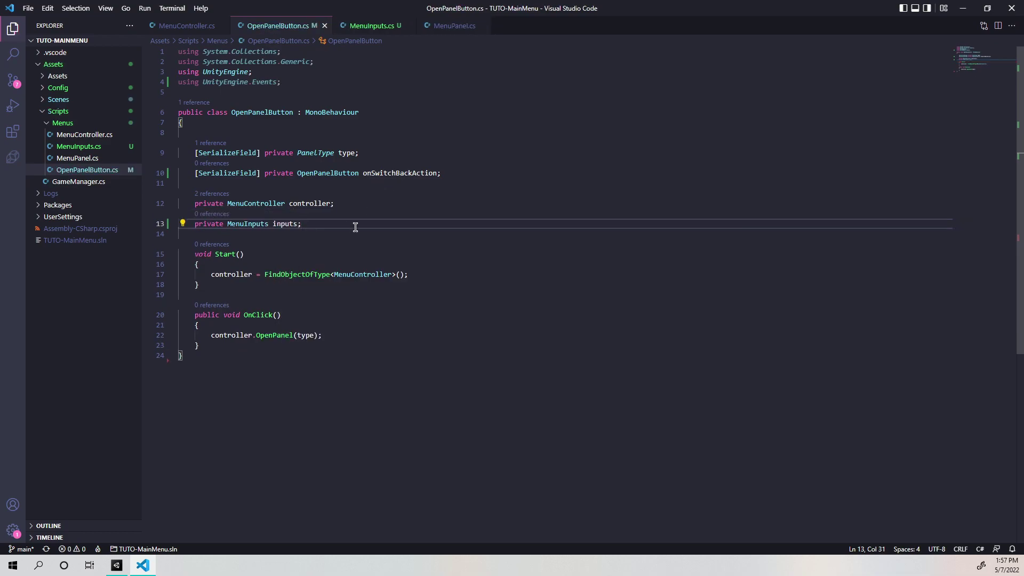
In Start, add inputs = controller.GetComponent<MenuInputs>(); after the FindObjectOfType line and save.
click(430, 278)
key(Return)
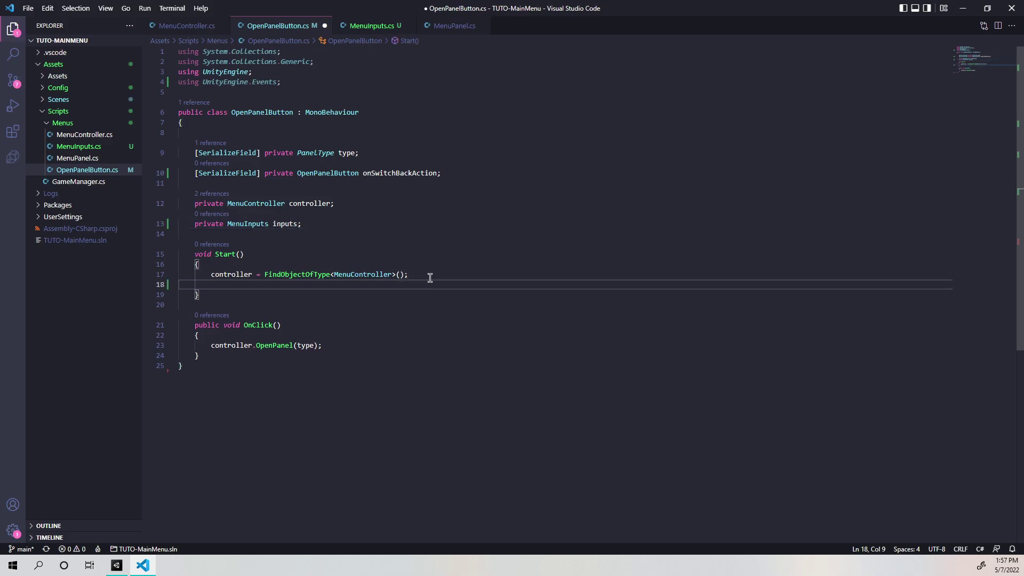
text(in)
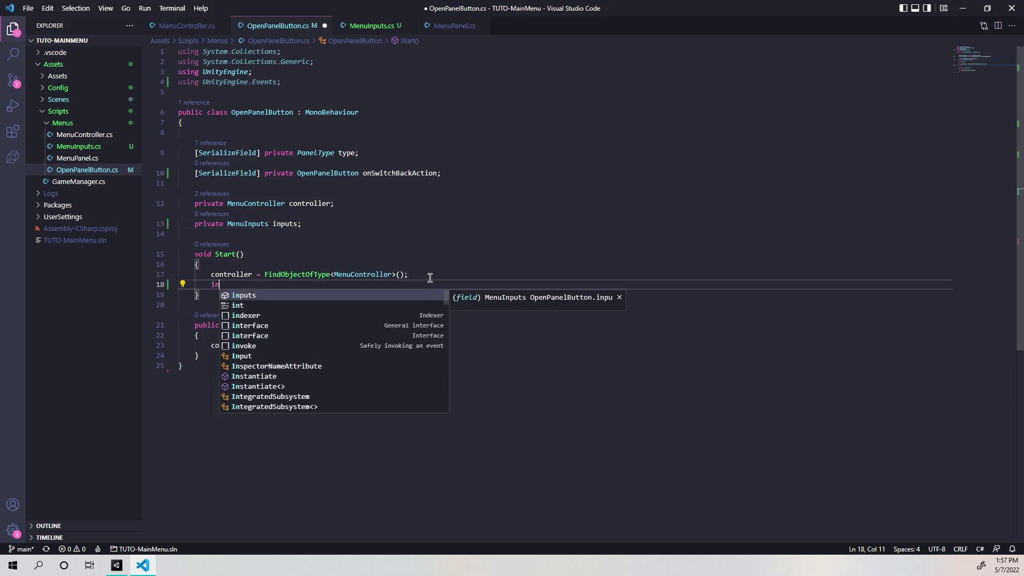
key(Tab)
text(= vo)
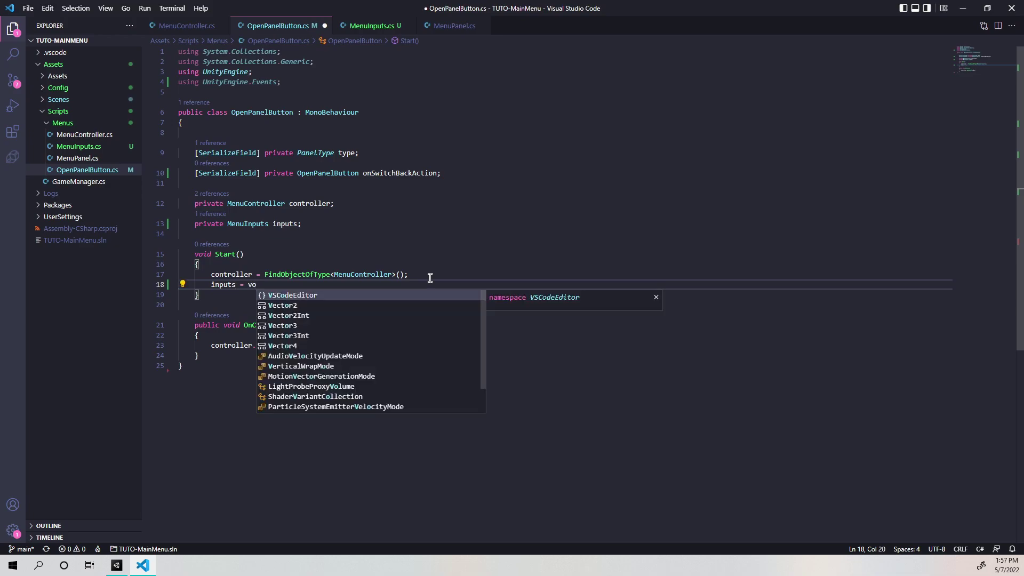
key(BackSpace)
key(BackSpace)
text(co)
key(Tab)
text(.)
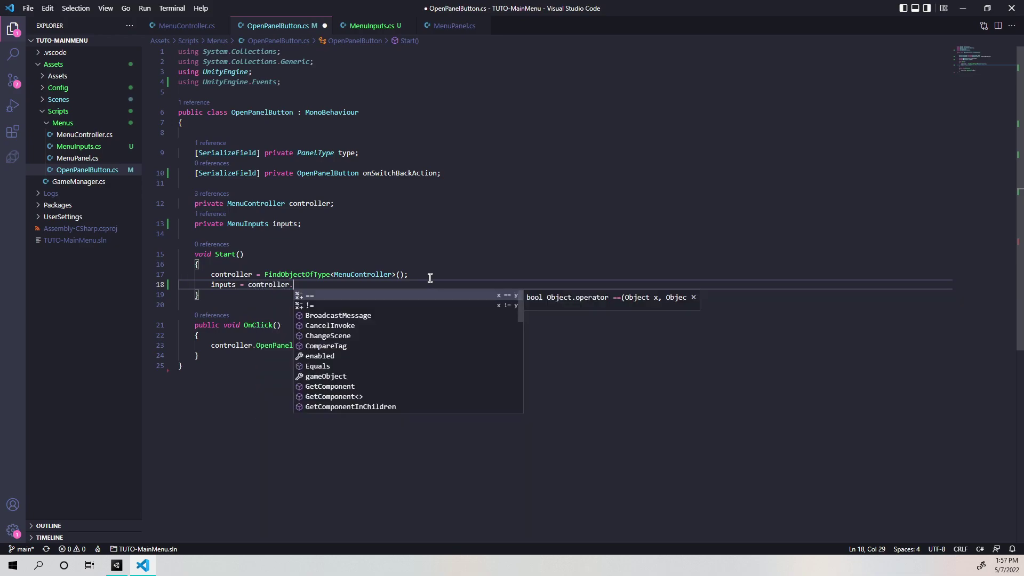
text(Get)
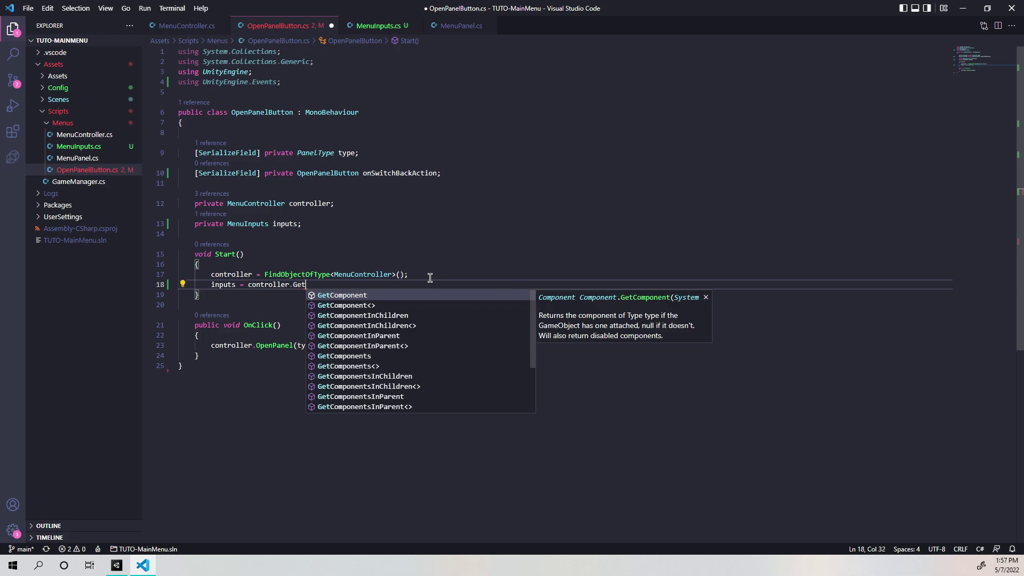
key(Tab)
text(<M)
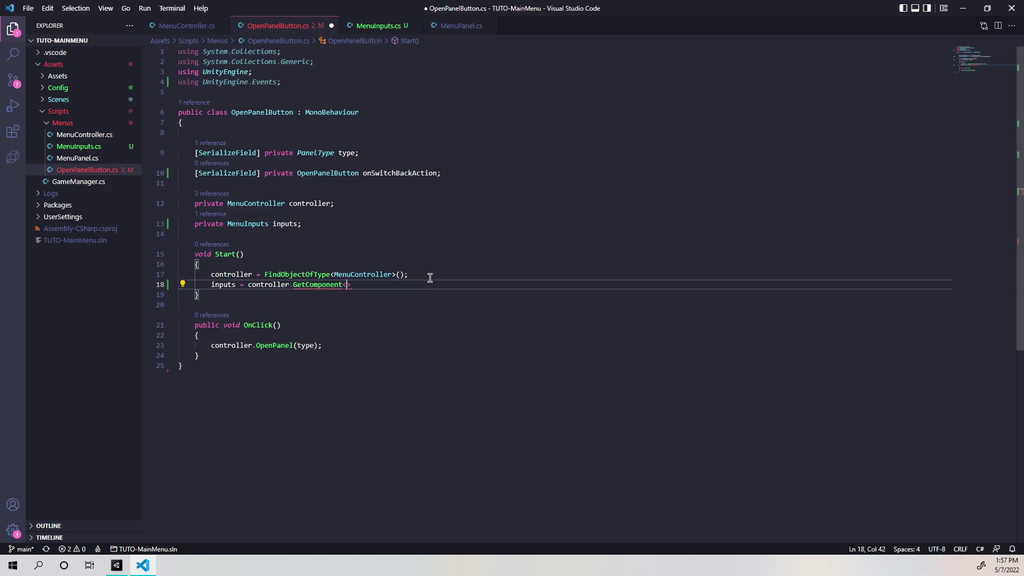
text(enu)
key(Tab)
key(BackSpace)
key(BackSpace)
key(BackSpace)
key(BackSpace)
key(BackSpace)
key(BackSpace)
key(BackSpace)
text(Inp)
key(Tab)
text(>()
text();)
key(ctrl+s)
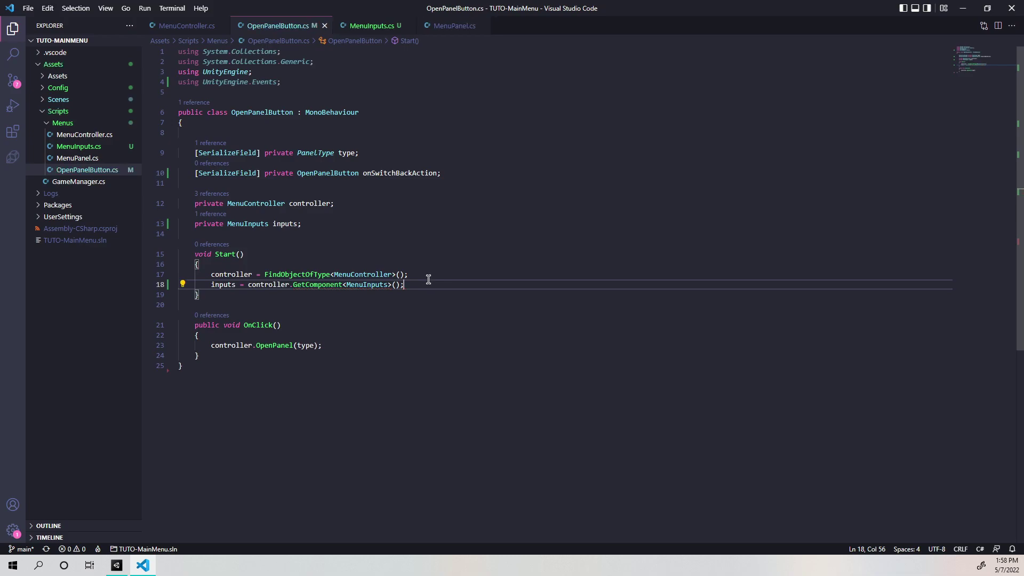
Add an empty line in OnClick right after the OpenPanel call.
mouse_move(429, 283)
mouse_down()
mouse_move(212, 281)
mouse_move(422, 284)
mouse_up()
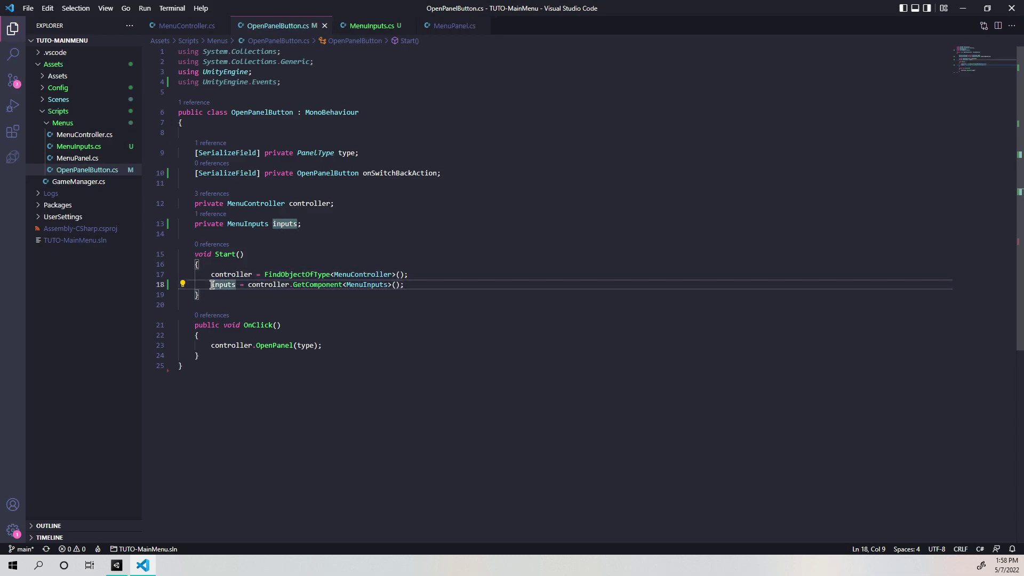
click(269, 333)
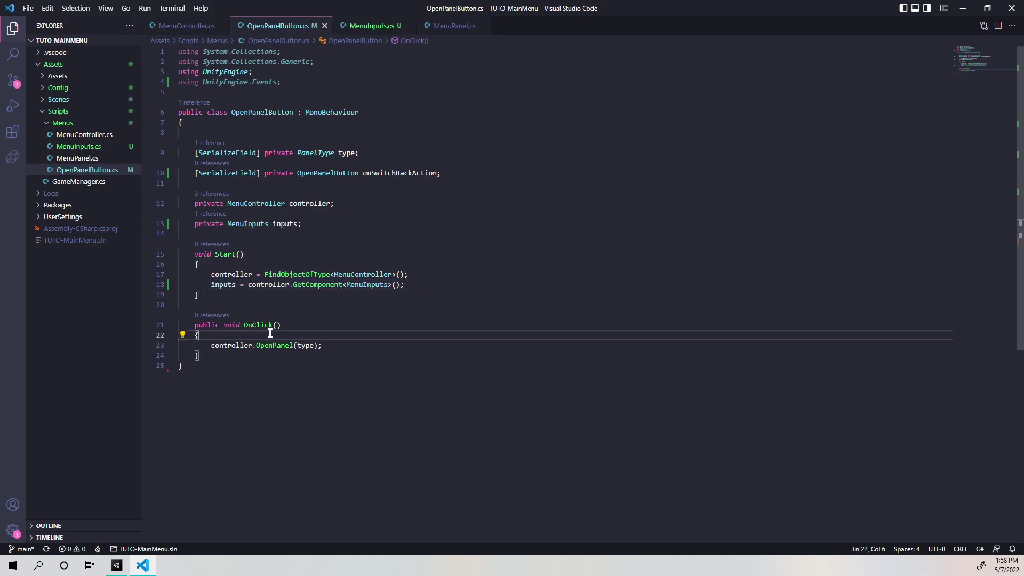
click(338, 342)
key(Return)
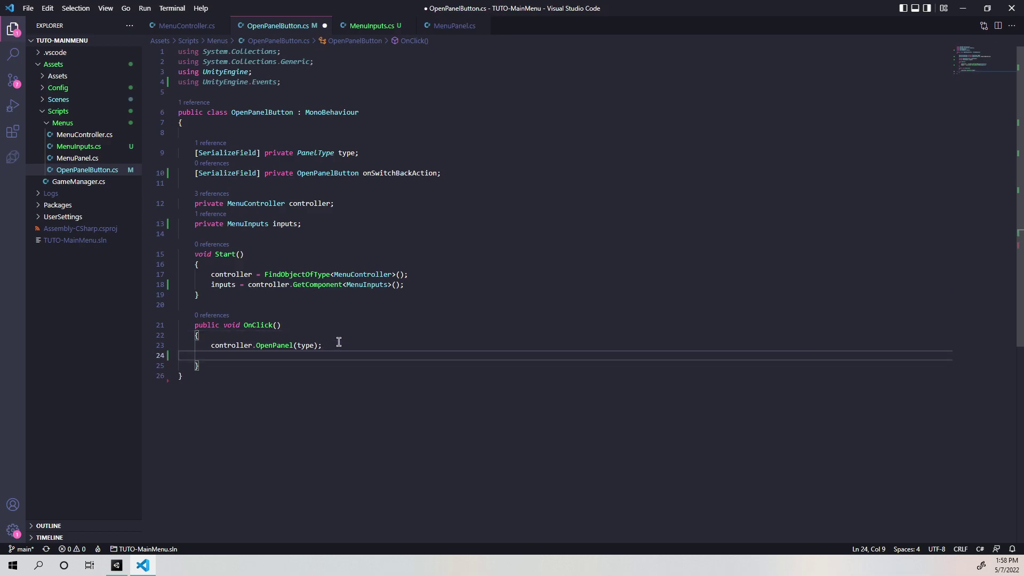
On the new OnClick line, write inputs.SetBackListener(onSwitchBackAction); and save.
text(if())
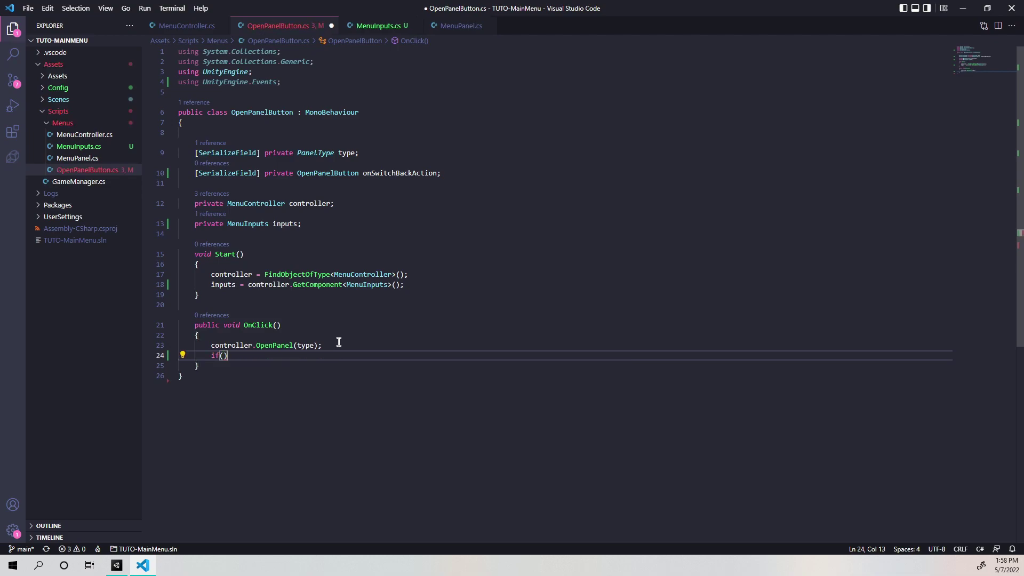
key(BackSpace)
key(BackSpace)
key(BackSpace)
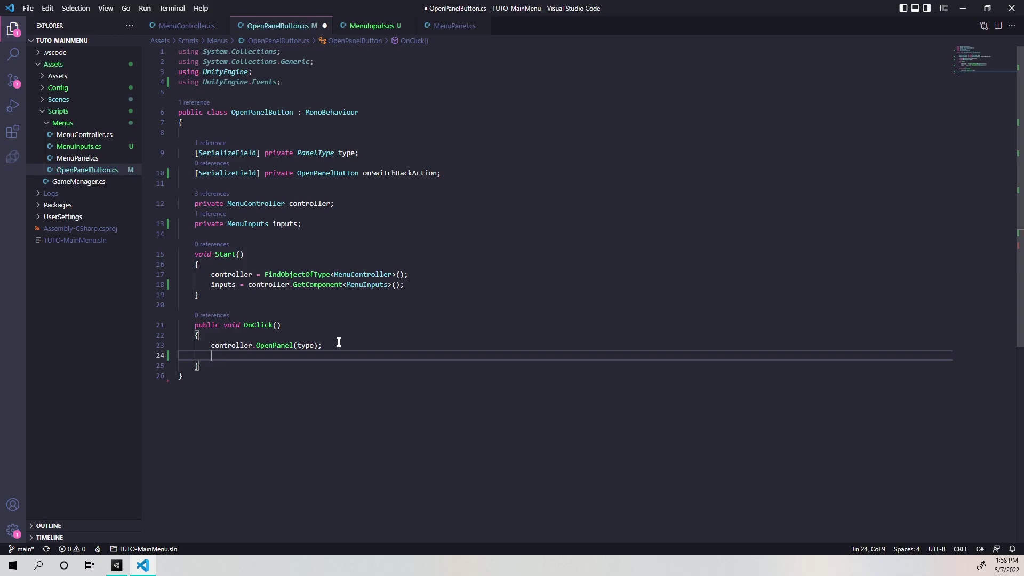
text(inp)
key(Tab)
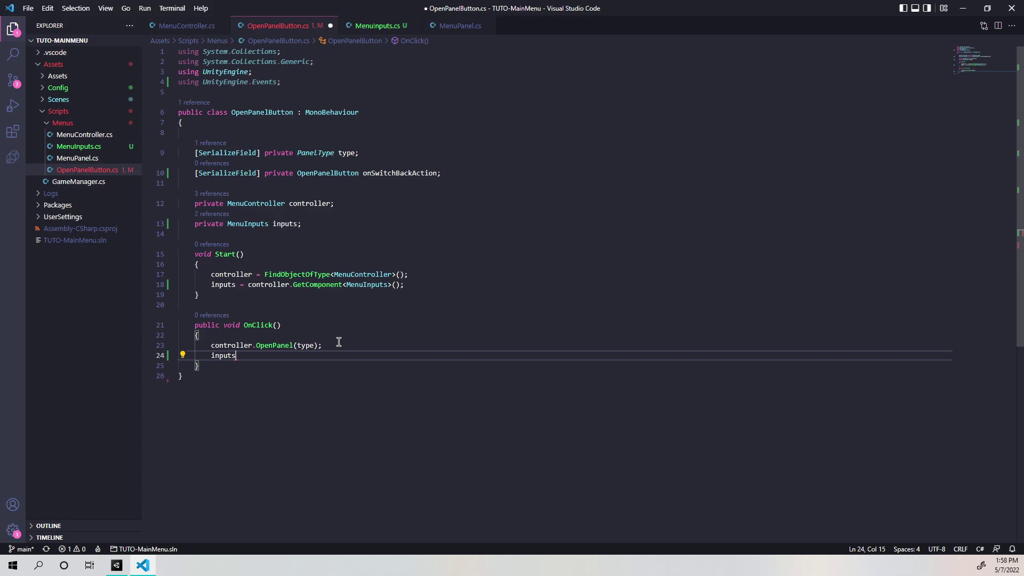
text(.Se)
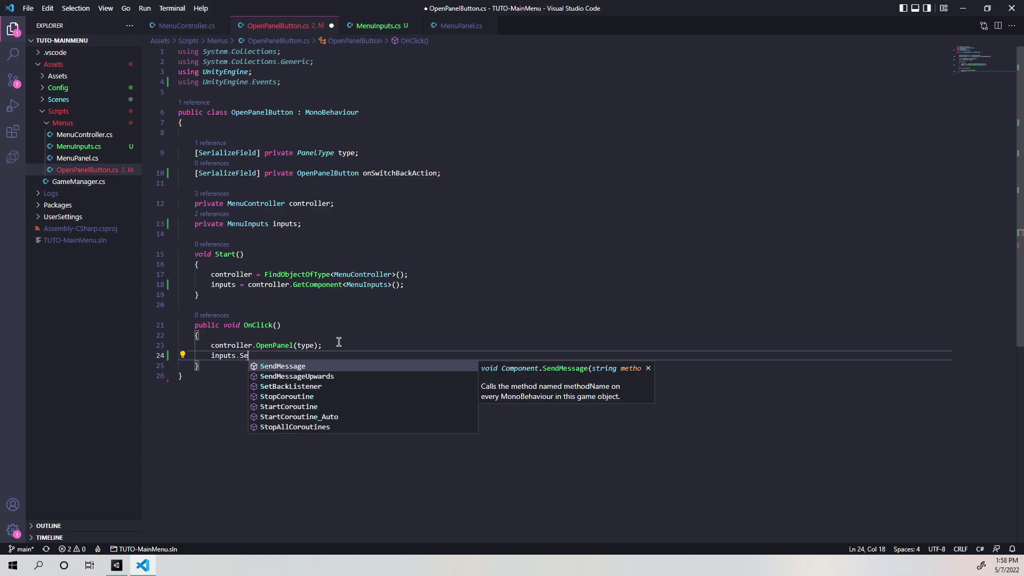
text(t)
key(Tab)
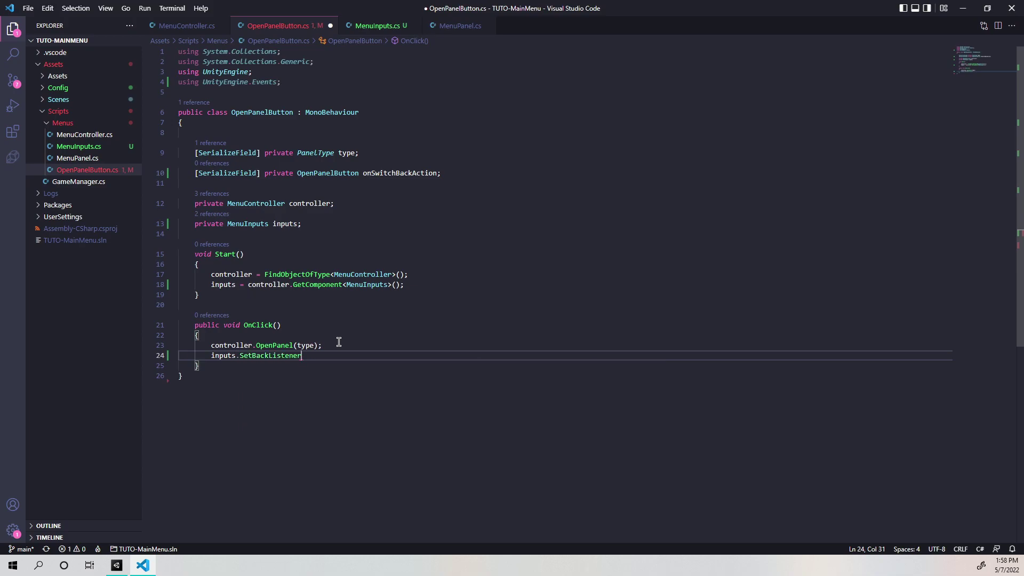
text(()
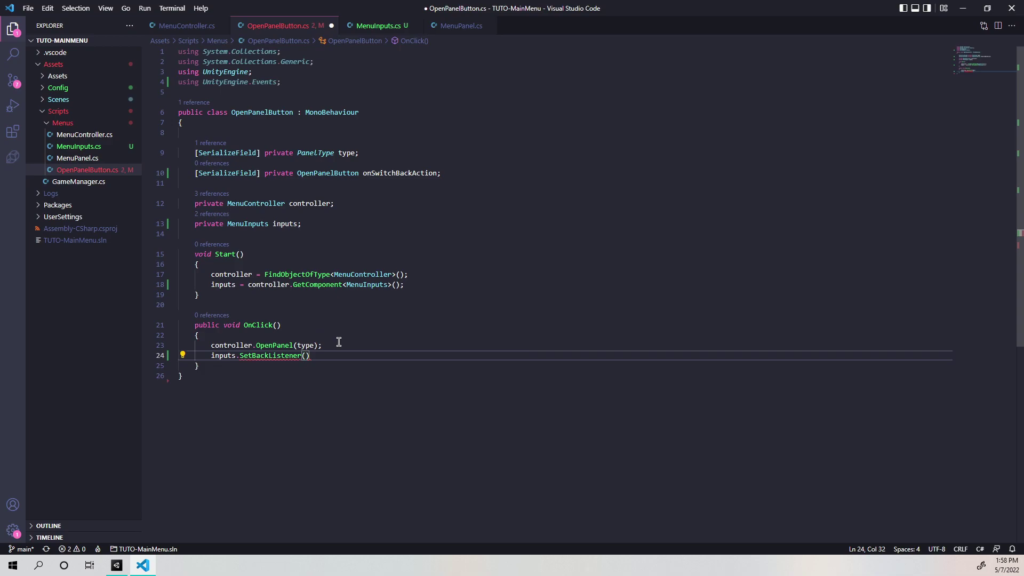
text(onswi)
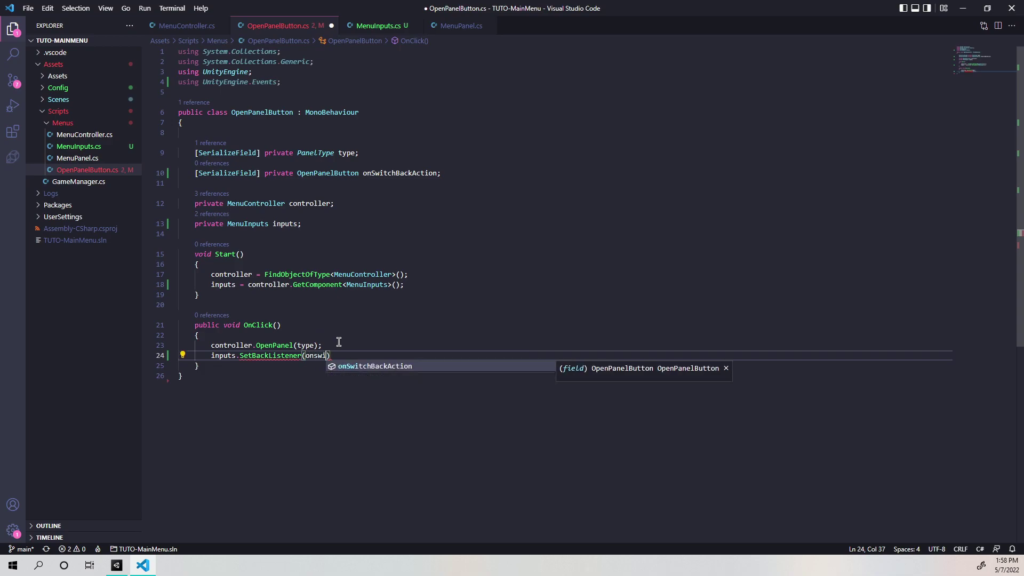
key(Tab)
key(End)
text(;)
key(ctrl+s)
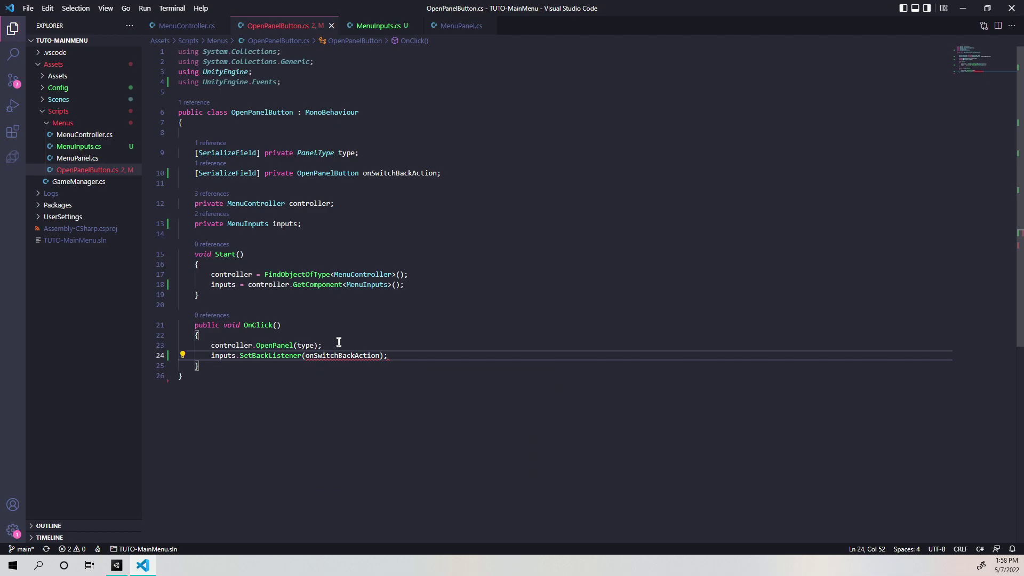
Change the argument to onSwitchBackAction.OnClick, save, and switch back to Unity.
click(379, 356)
text(.o)
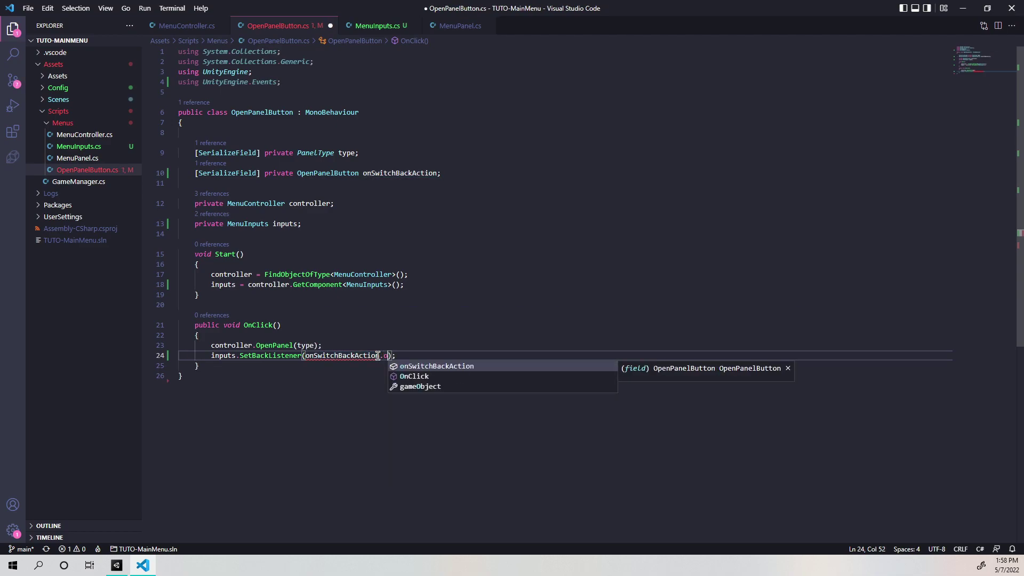
text(n)
key(Down)
key(Tab)
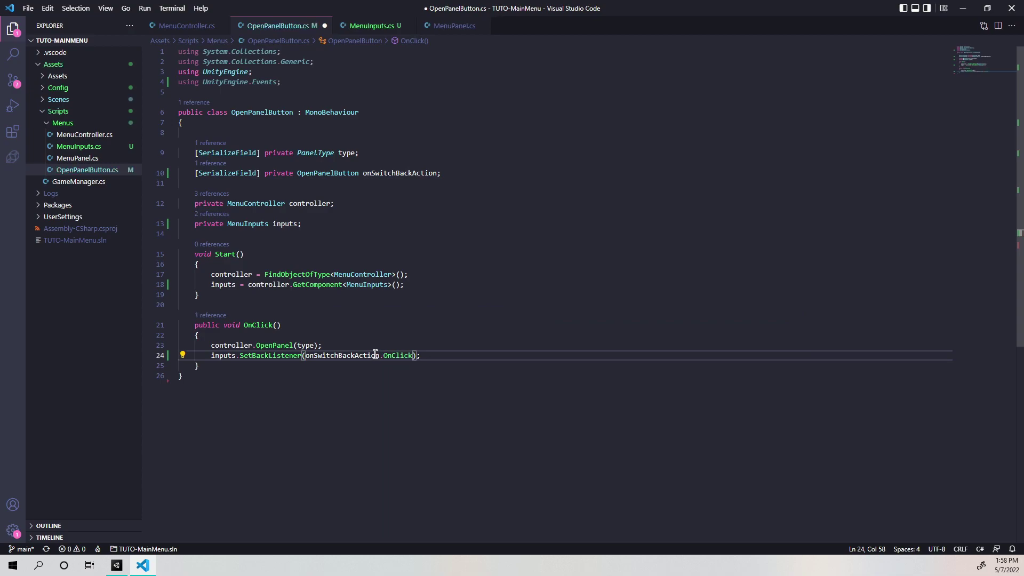
key(ctrl+s)
drag(305, 355, 414, 356)
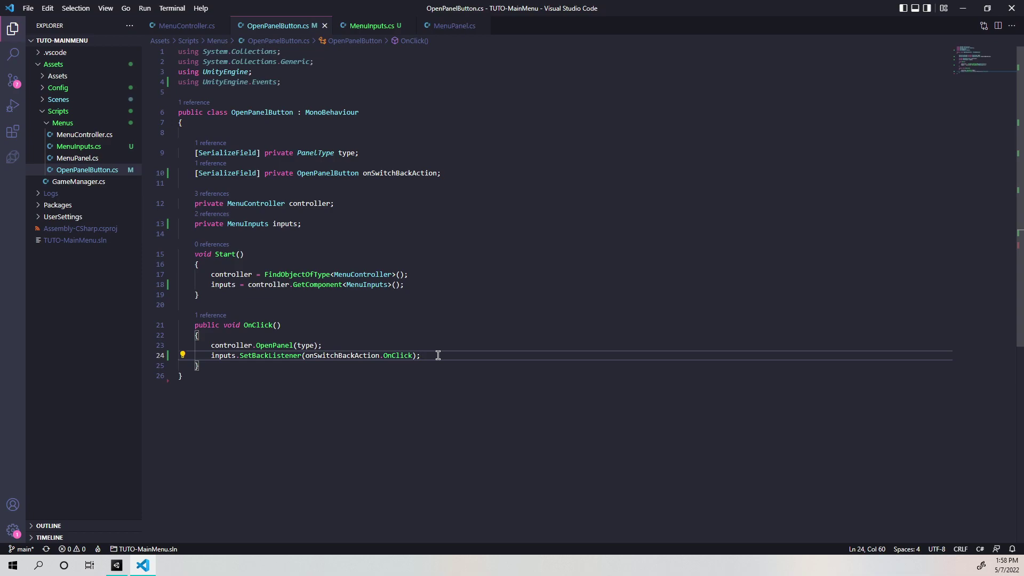
mouse_move(445, 360)
mouse_down()
mouse_move(254, 355)
mouse_move(280, 325)
mouse_up()
click(303, 325)
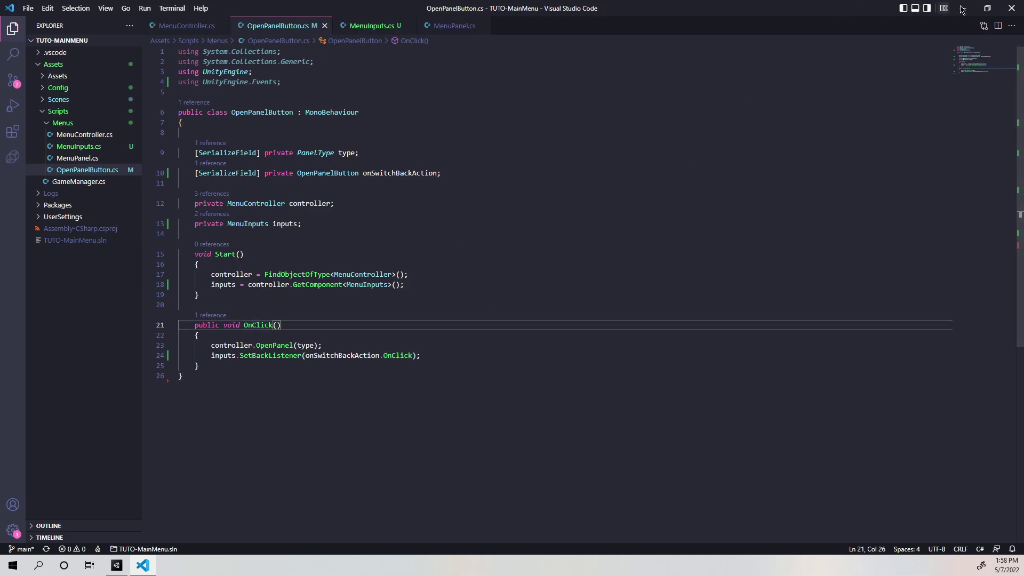
key(alt+Tab)
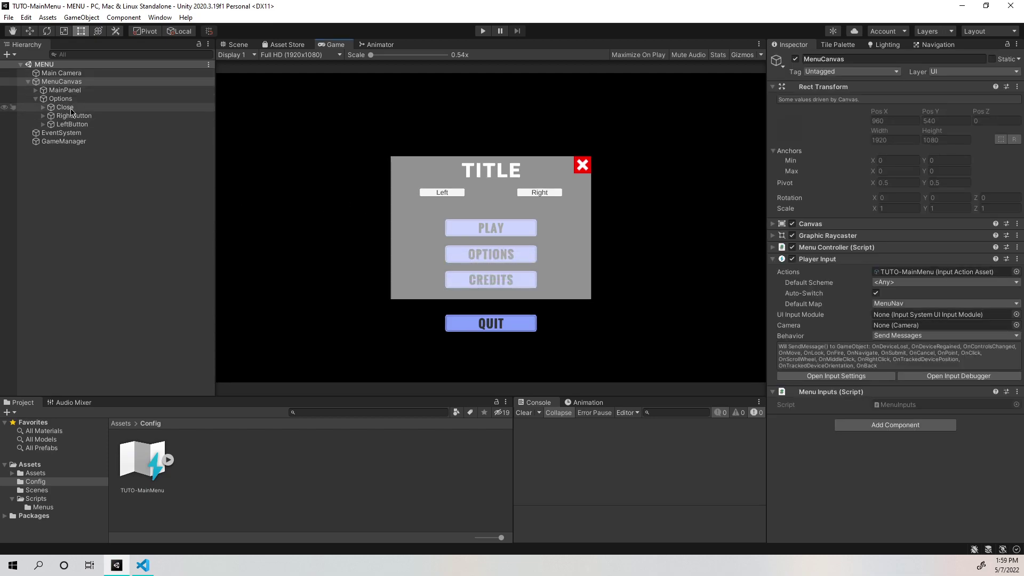
Drag Close into the OPTIONS button's On Switch Back Action, save the scene, and press Play.
click(35, 90)
click(70, 116)
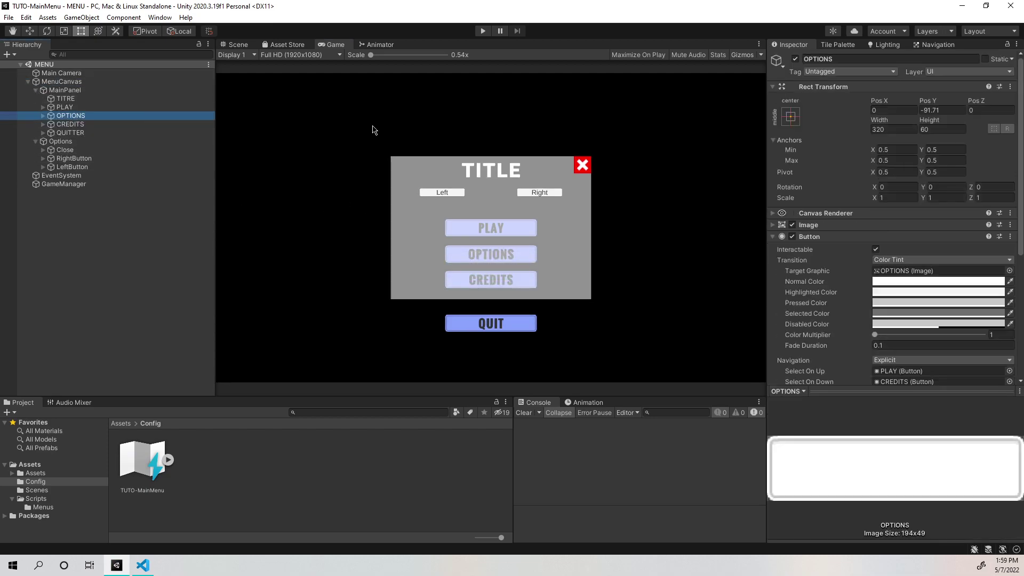
scroll(812, 176, down, 5)
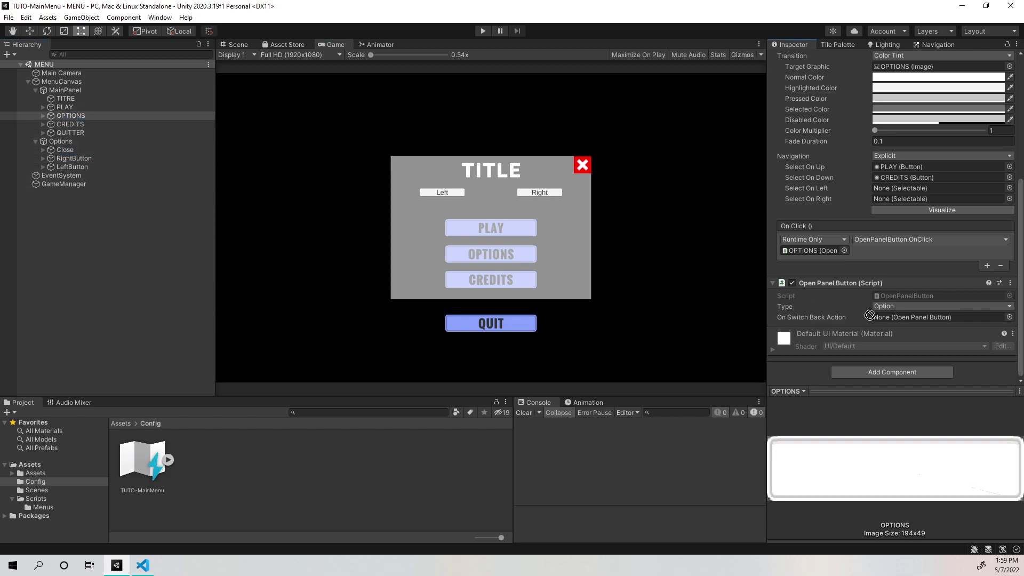
drag(63, 150, 885, 318)
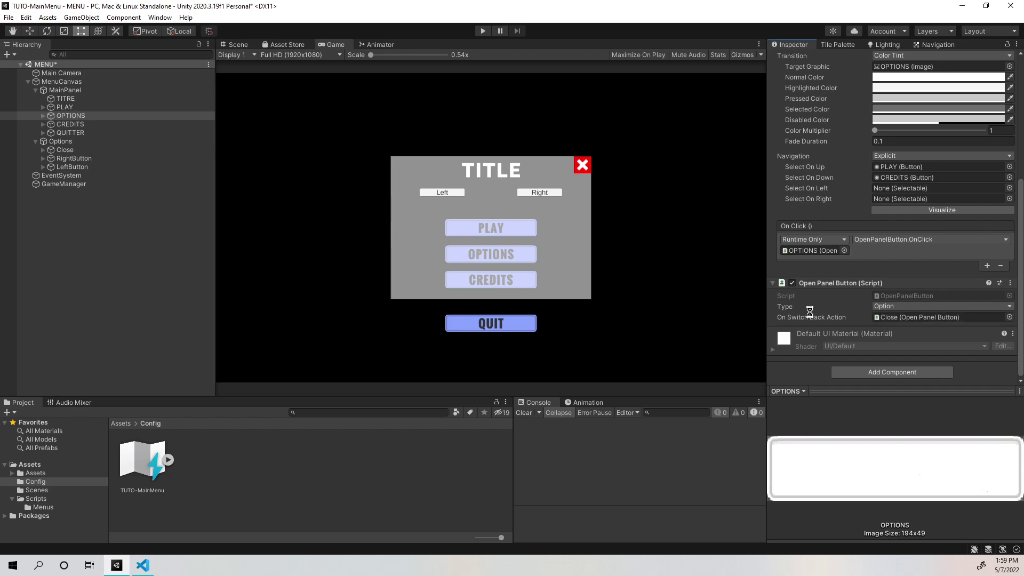
key(ctrl+s)
click(481, 31)
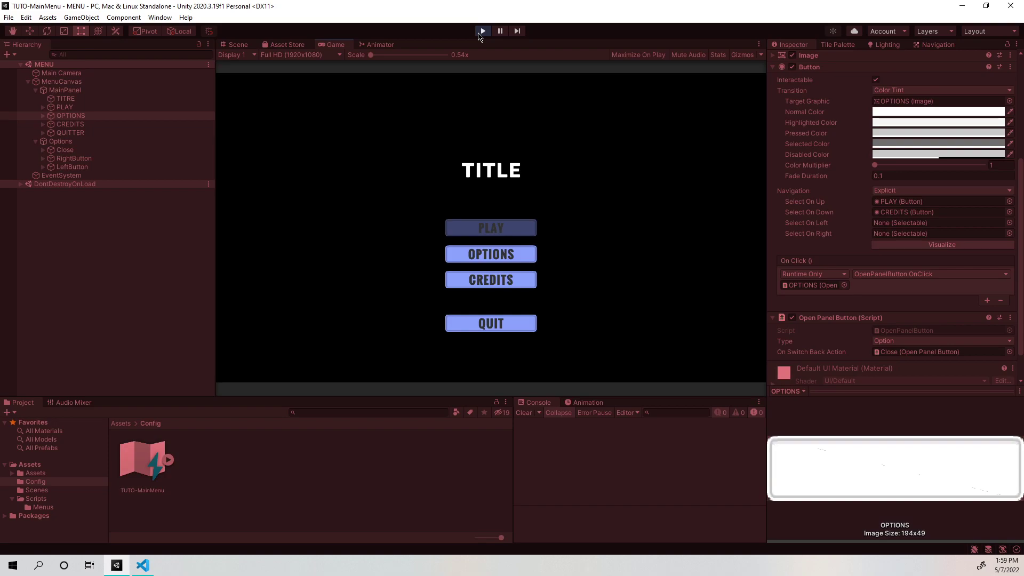
Open the Options panel from the menu and escape back to the main menu, three times.
key(Down)
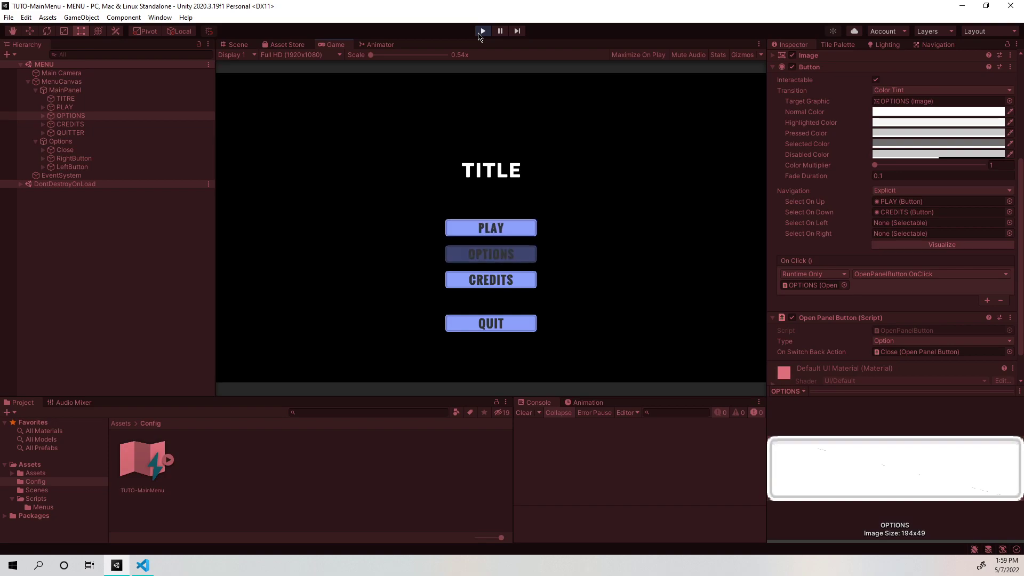
key(Up)
key(Down)
key(Return)
key(Escape)
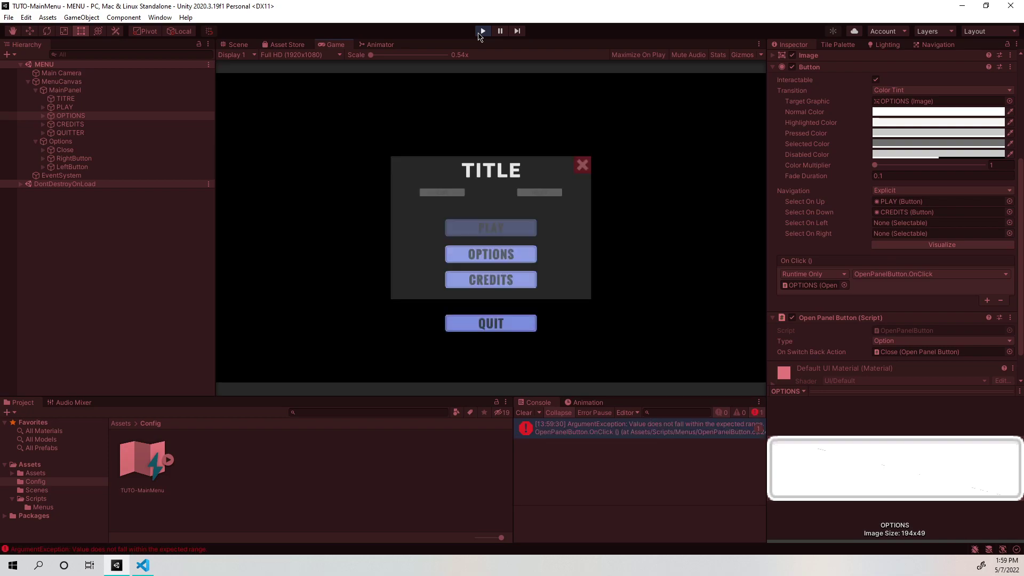
key(Down)
key(Return)
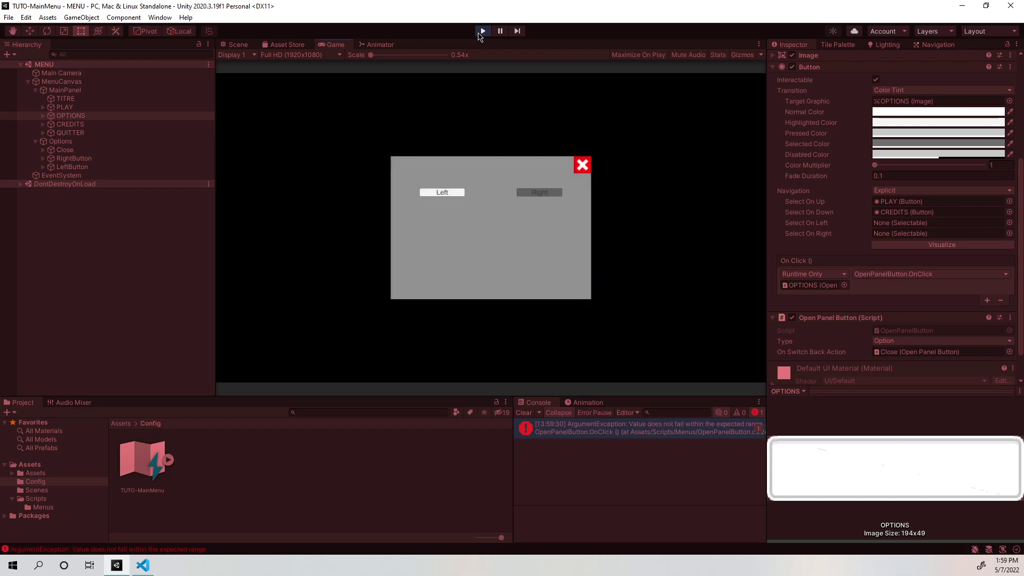
key(Escape)
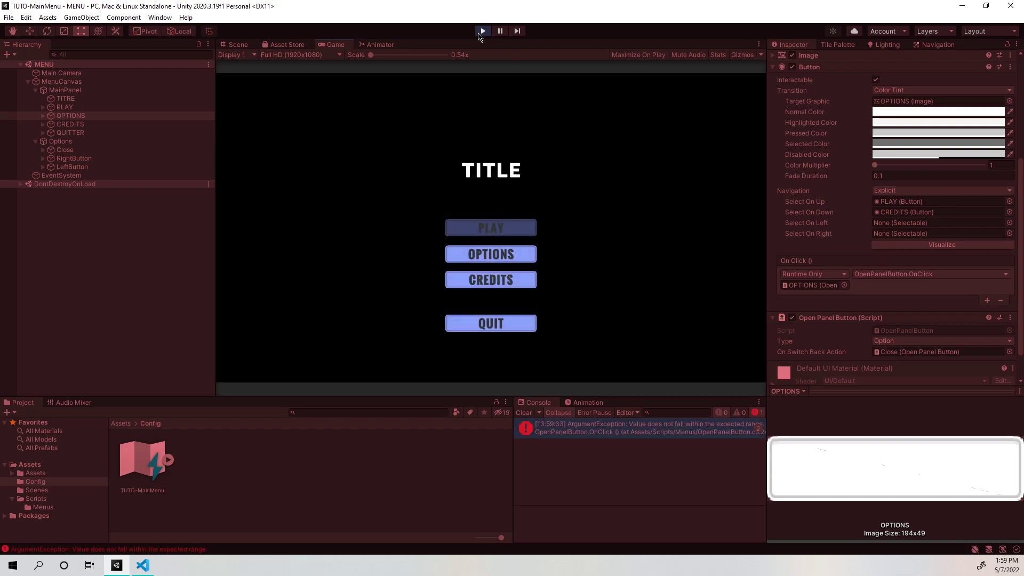
key(Down)
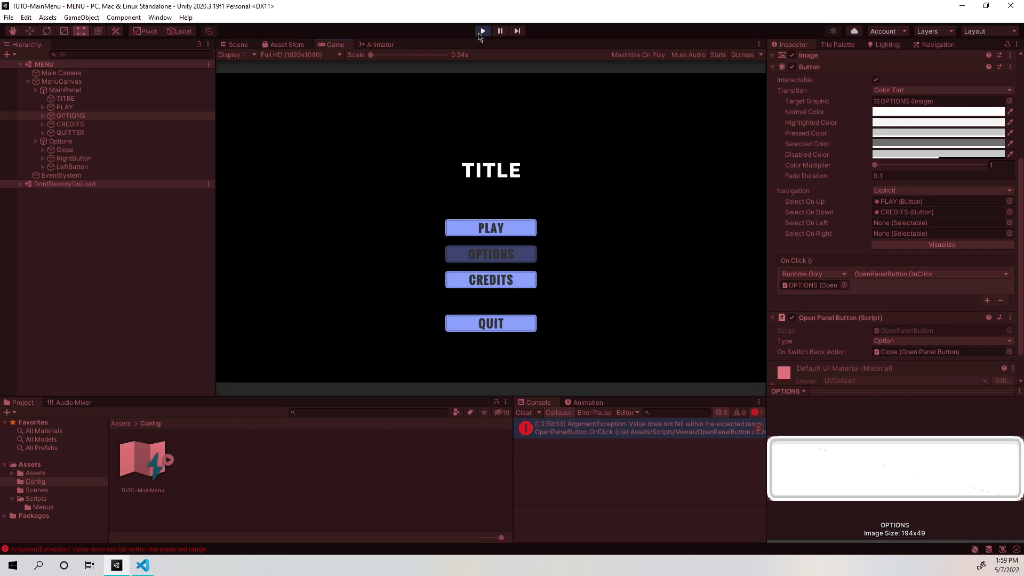
key(Return)
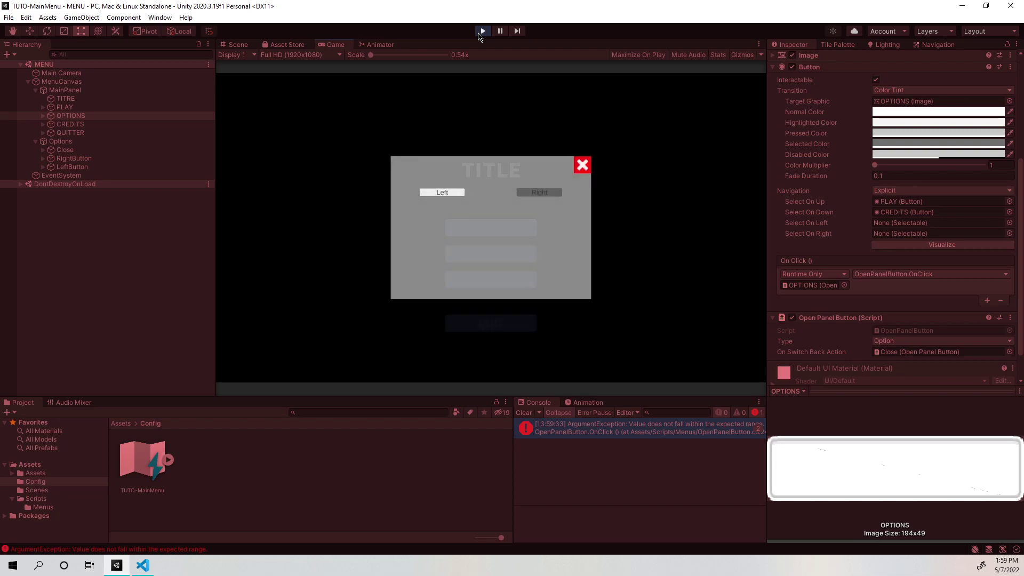
key(Escape)
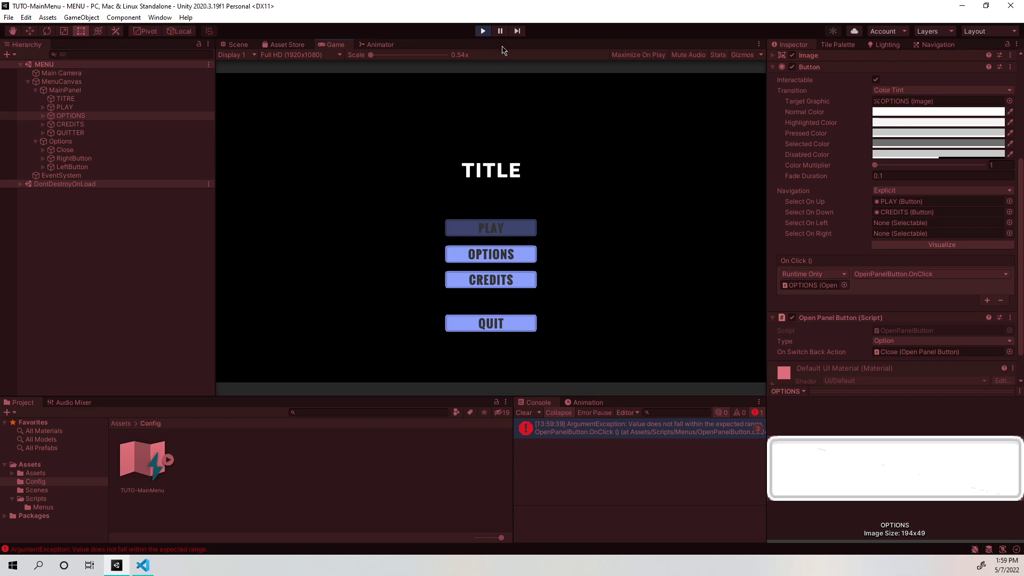
Check the error's stack trace, exit Play mode, and inspect the Close button's back target.
click(646, 435)
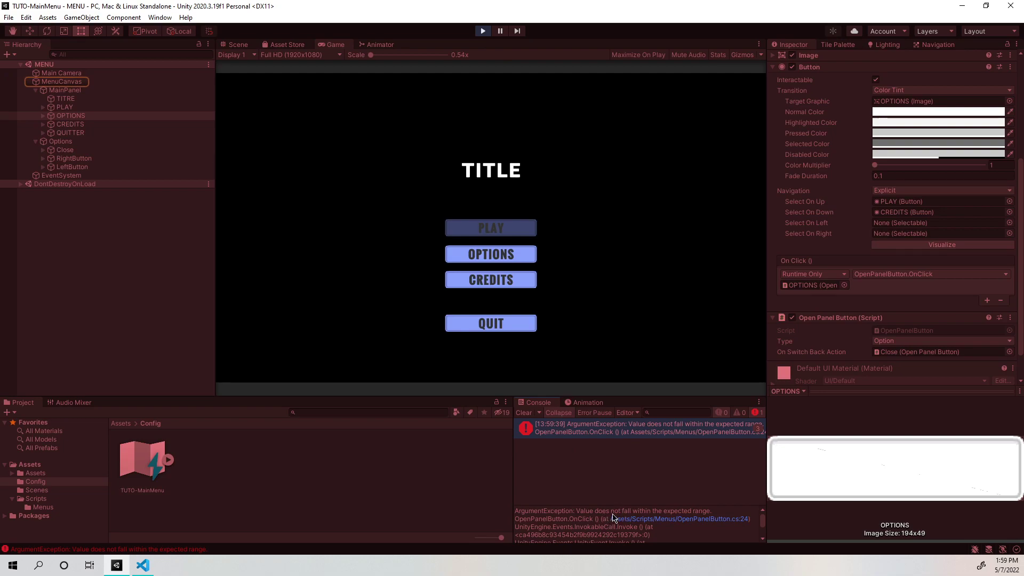
click(482, 32)
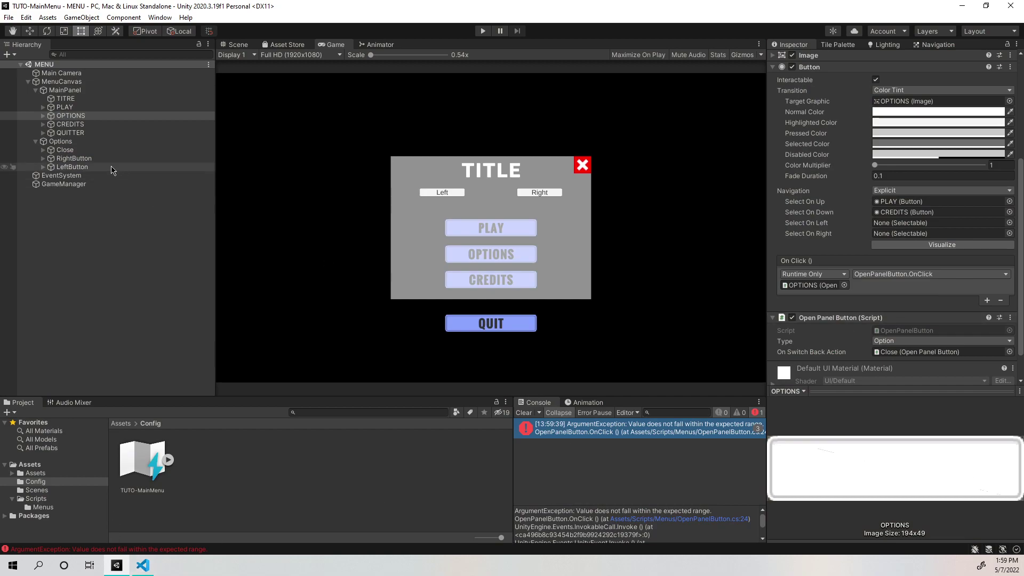
click(66, 150)
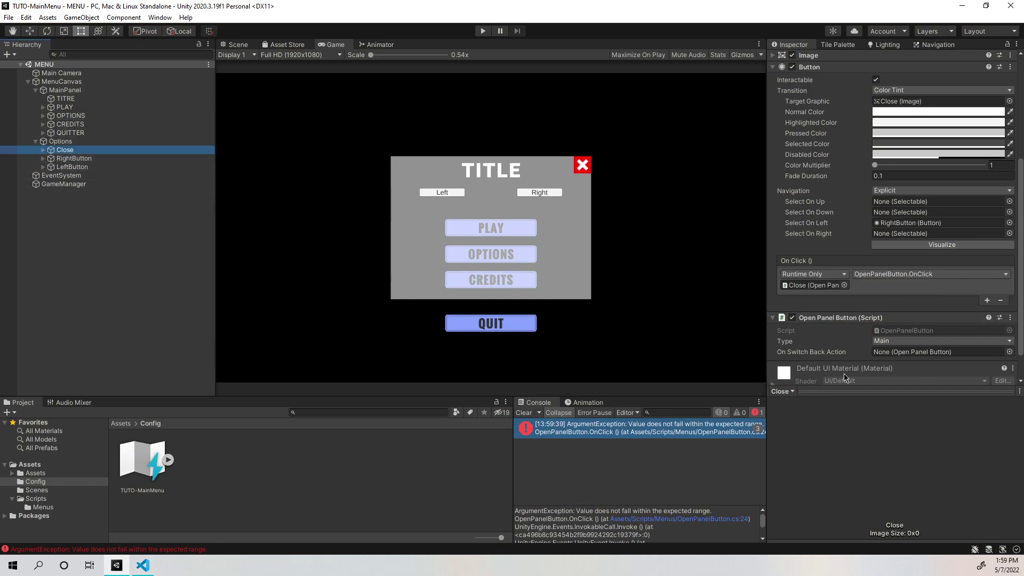
click(888, 353)
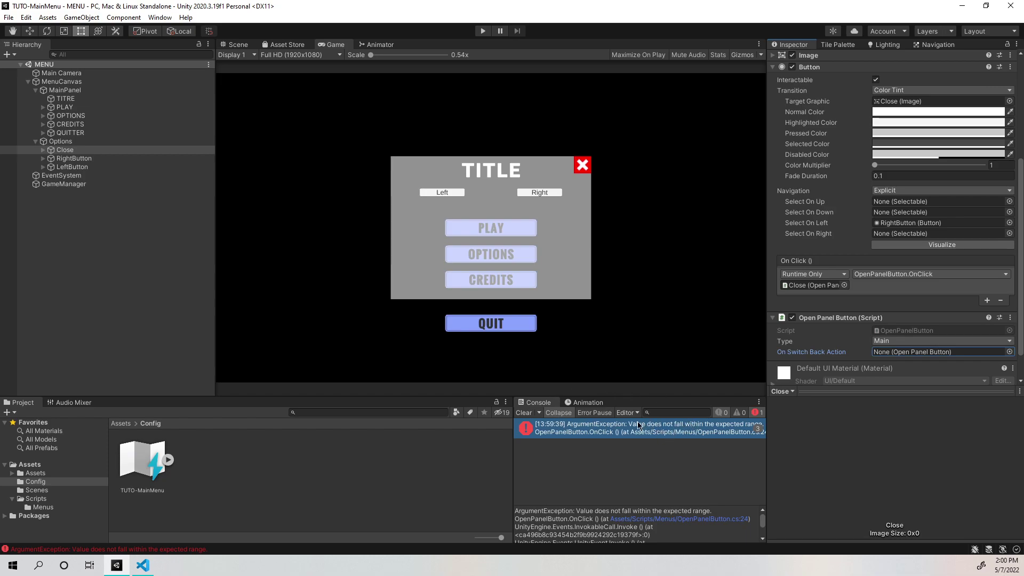
Clear the Console's old error messages and bring up OpenPanelButton.cs in Visual Studio Code.
click(524, 412)
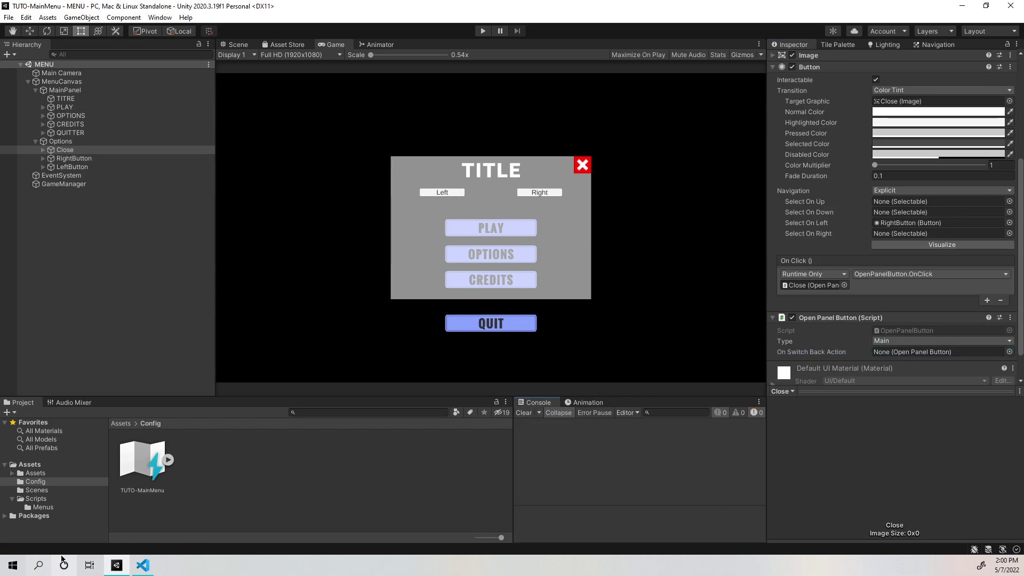
click(128, 570)
click(130, 571)
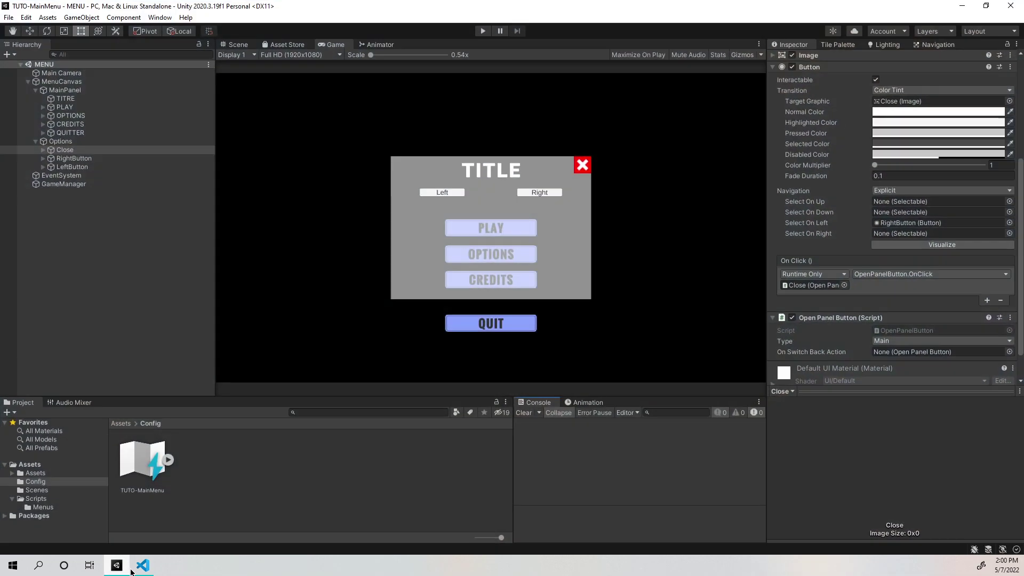
click(142, 565)
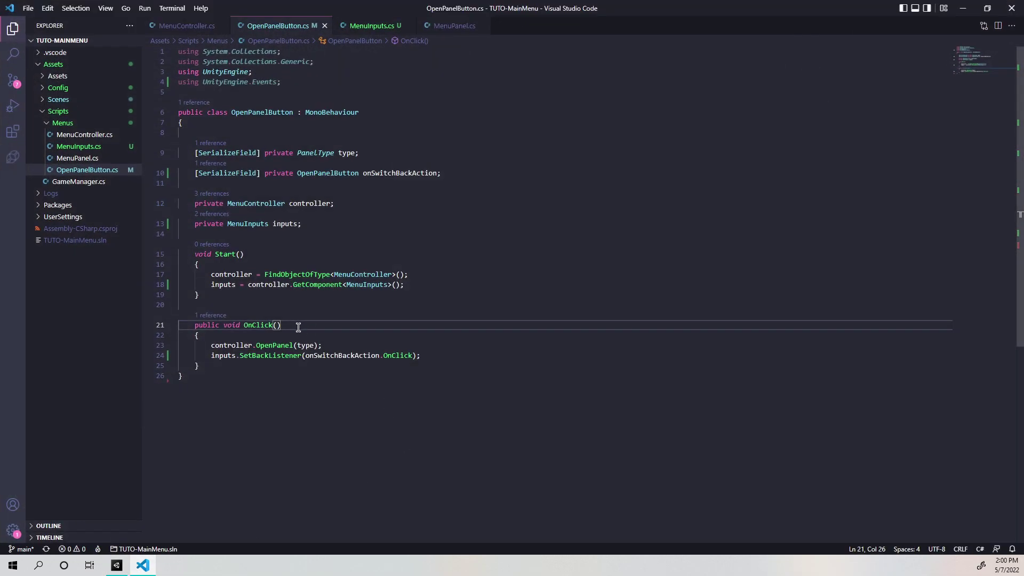
Prefix the SetBackListener call with if(onSwitchBackAction != null) and save.
click(210, 356)
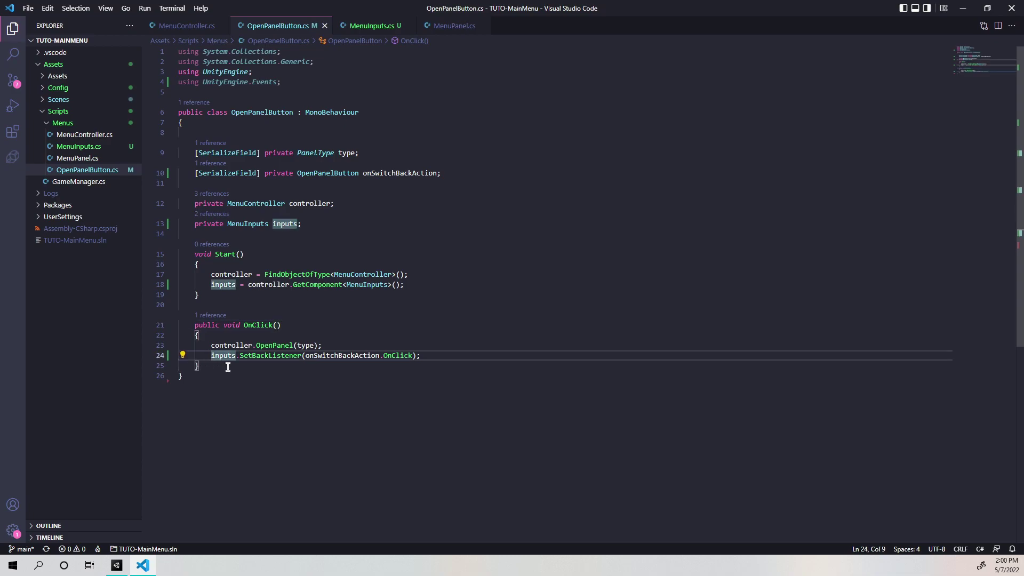
text(if())
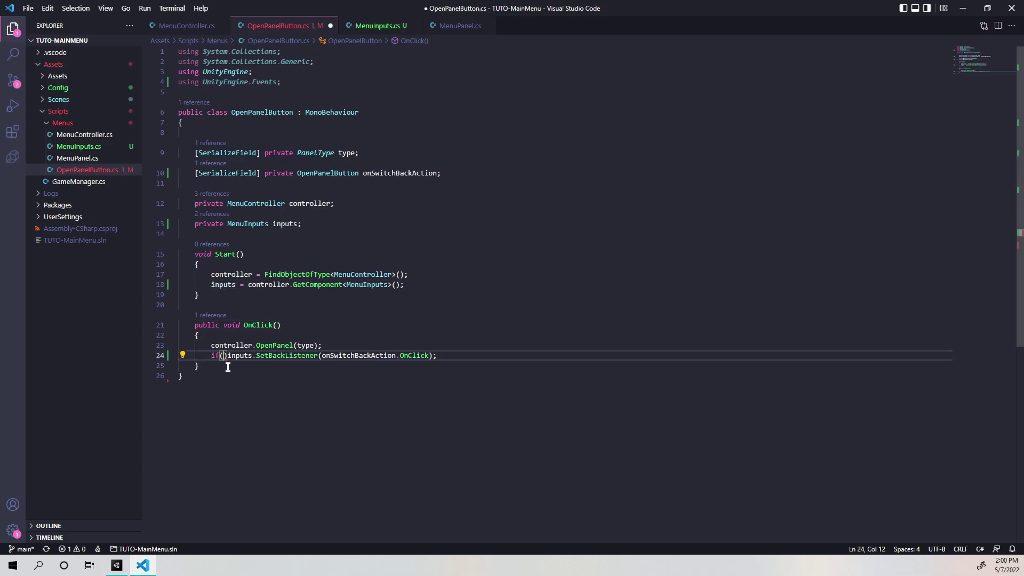
text(ons)
key(Tab)
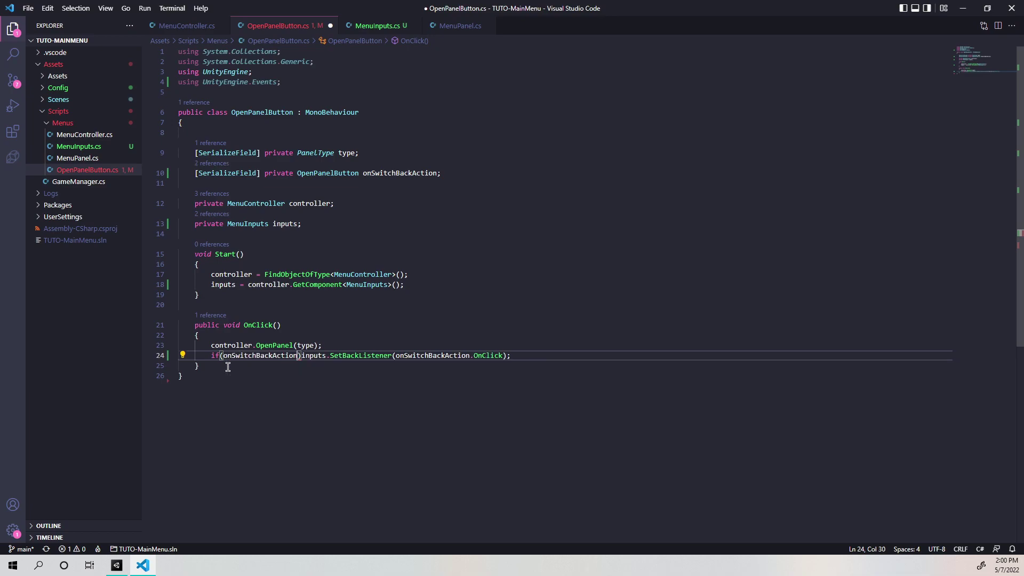
text(!= )
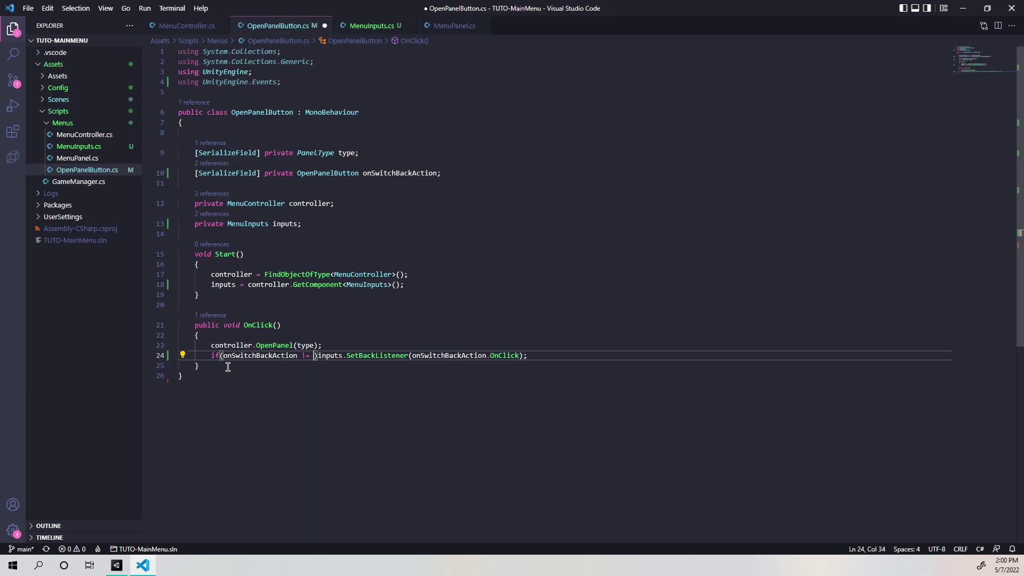
text(num)
key(BackSpace)
text(ll)
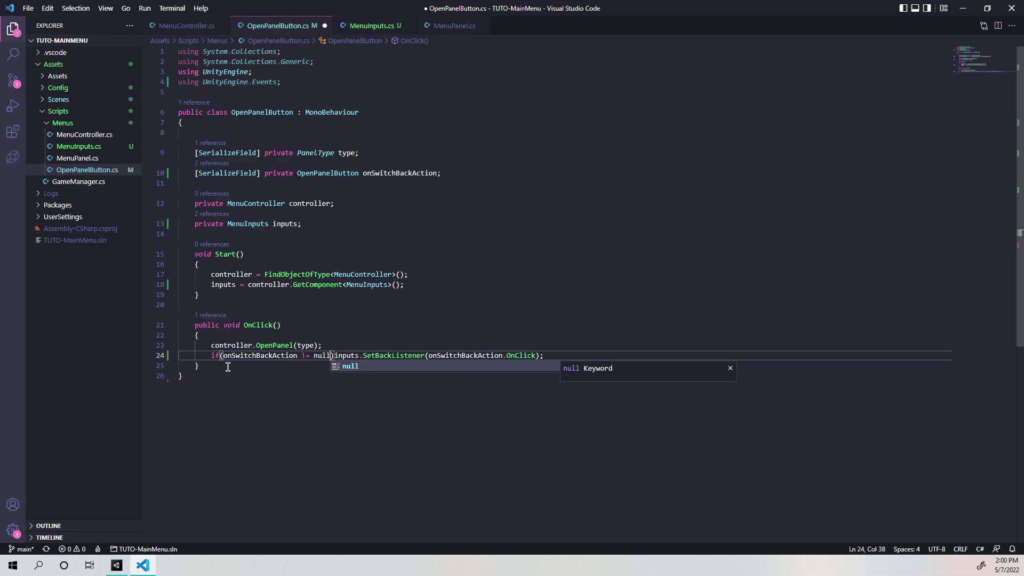
key(ctrl+s)
Add an else line below the guarded SetBackListener call.
click(547, 355)
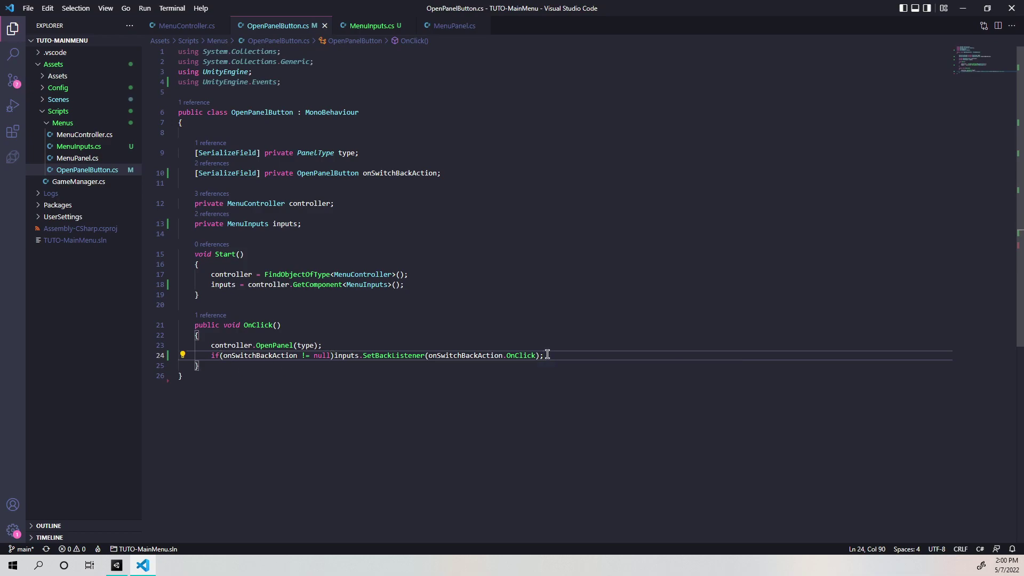
key(Return)
text(else)
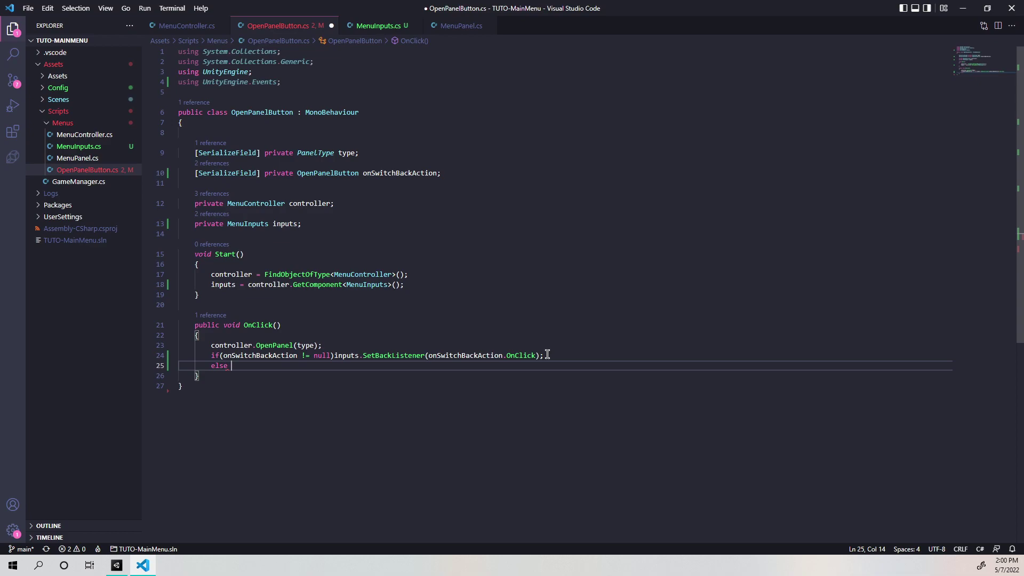
click(365, 24)
Below the existing method, start a new public void SetBackListener() { method.
click(209, 367)
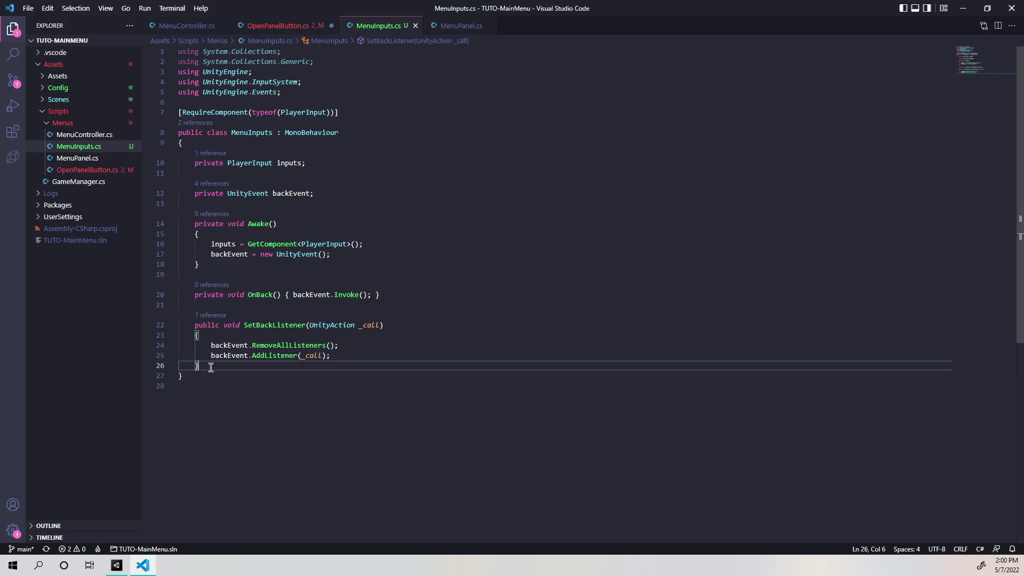
key(Return)
text(pub)
key(Tab)
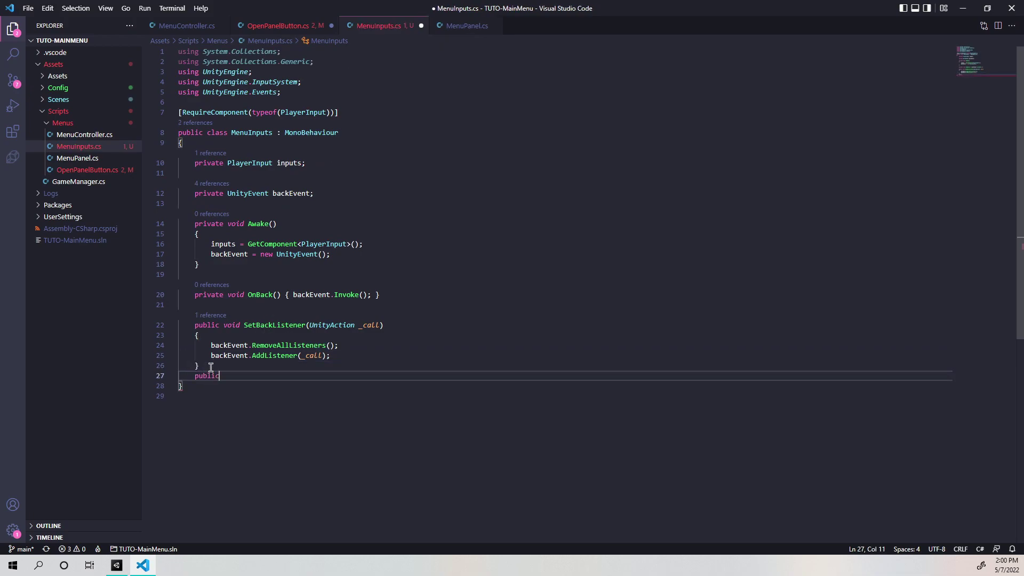
text(void)
double_click(293, 325)
key(ctrl+c)
click(265, 375)
key(ctrl+v)
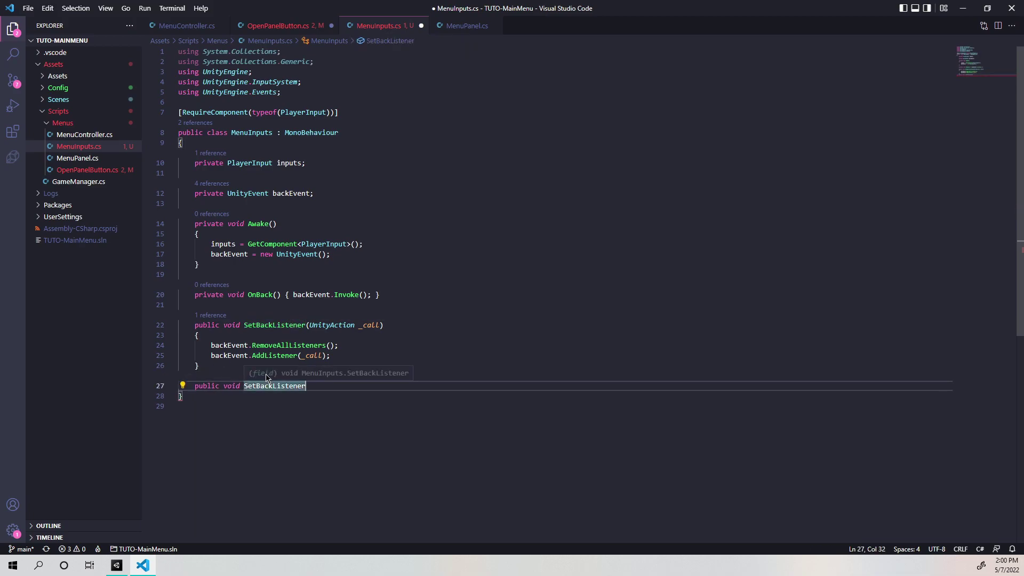
text(() )
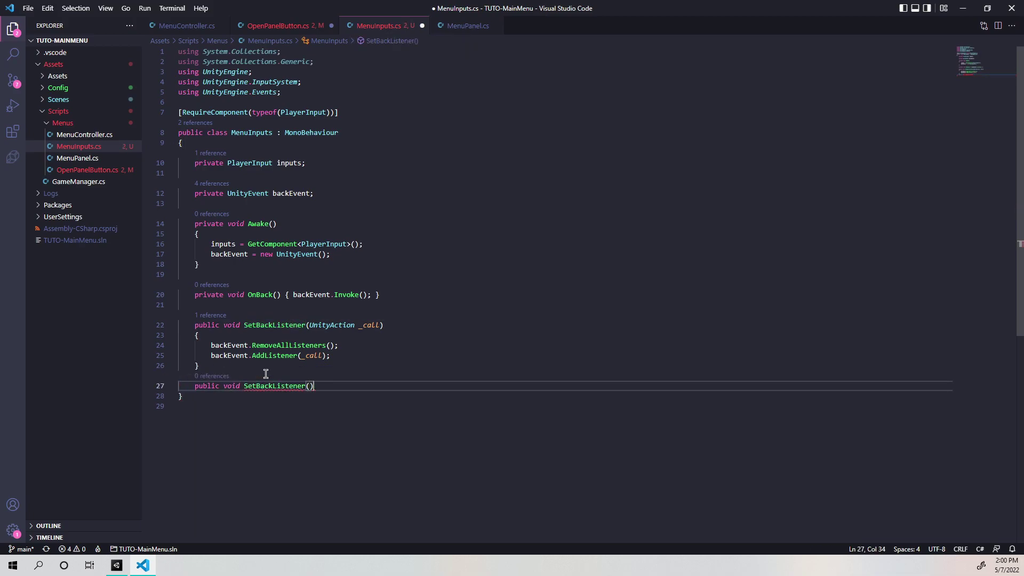
text({)
Copy backEvent.RemoveAllListeners(); into the new method's body and save MenuInputs.cs.
drag(309, 326, 380, 326)
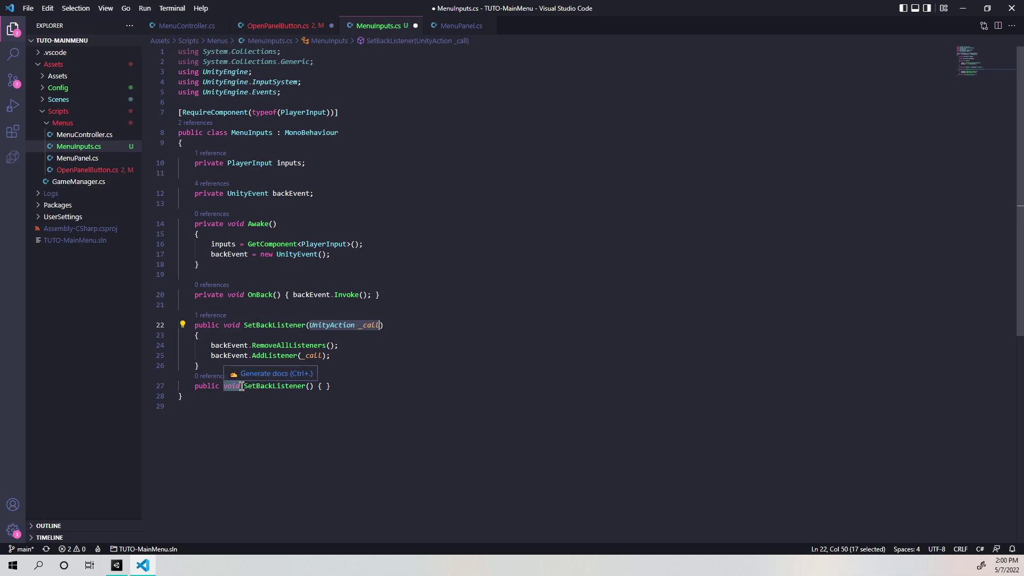
drag(244, 387, 315, 386)
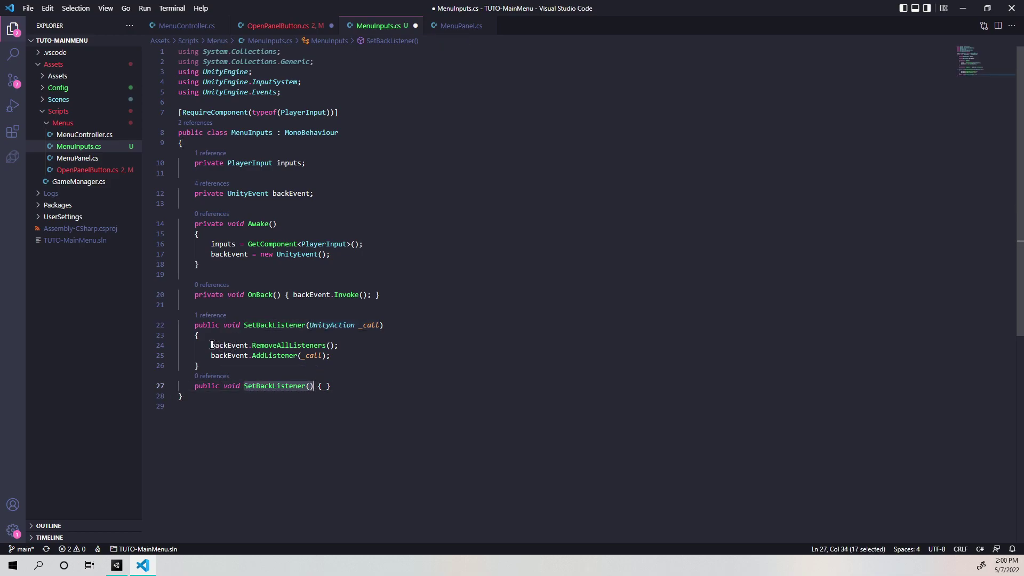
drag(212, 345, 338, 345)
key(ctrl+c)
click(324, 386)
key(ctrl+v)
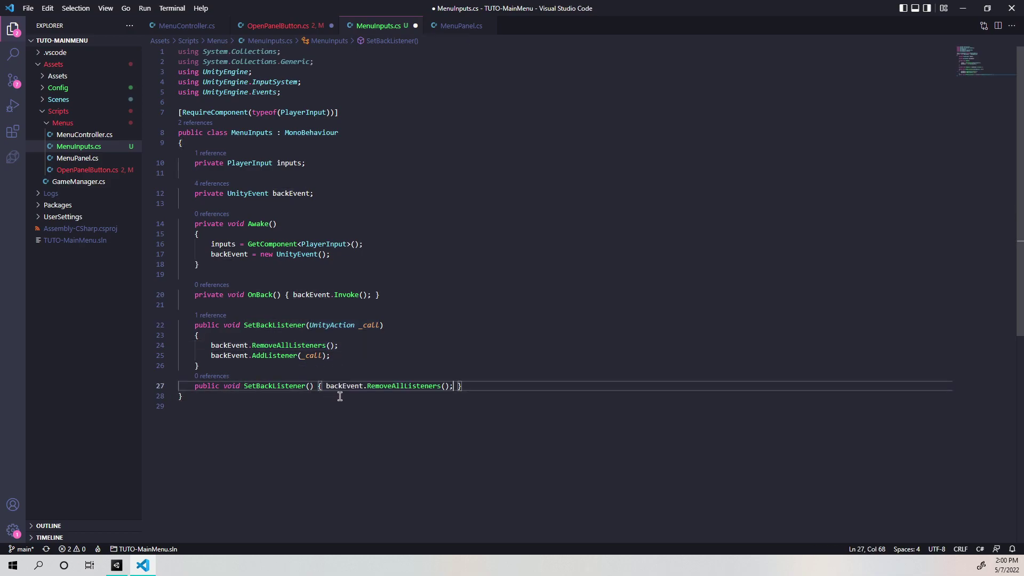
key(ctrl+s)
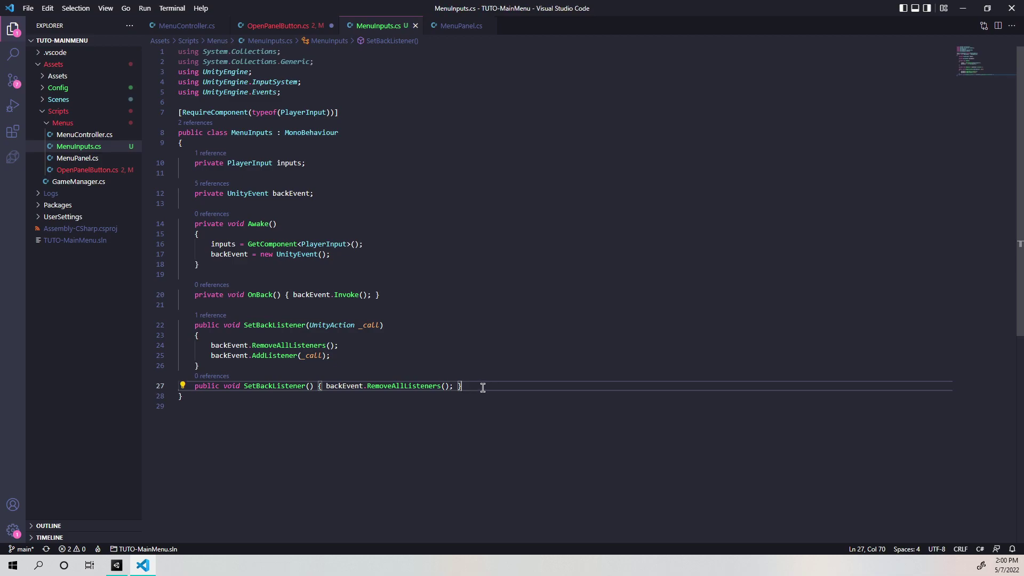
Delete the one-line parameterless SetBackListener method and save.
drag(490, 385, 181, 385)
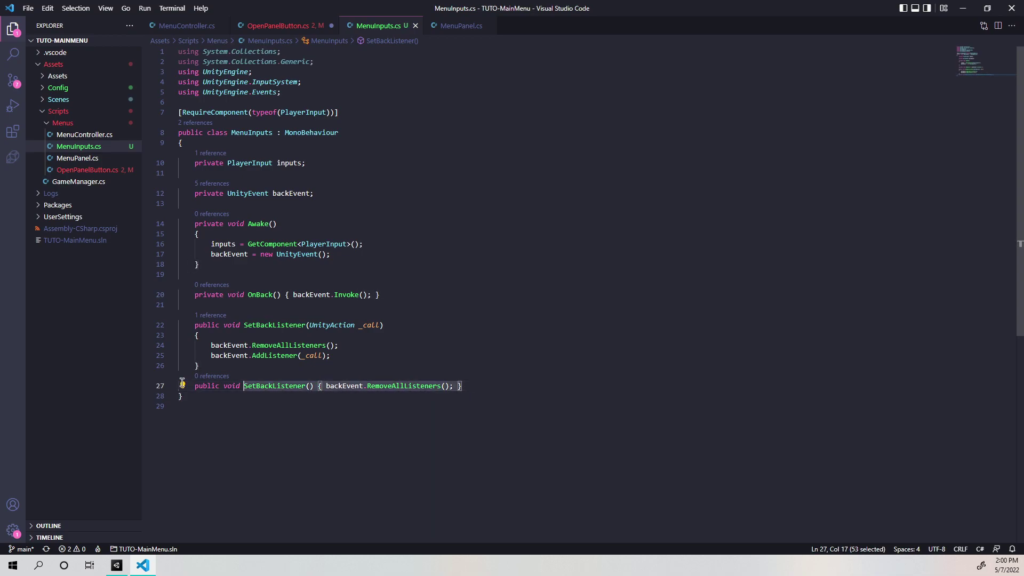
key(BackSpace)
key(BackSpace)
key(ctrl+s)
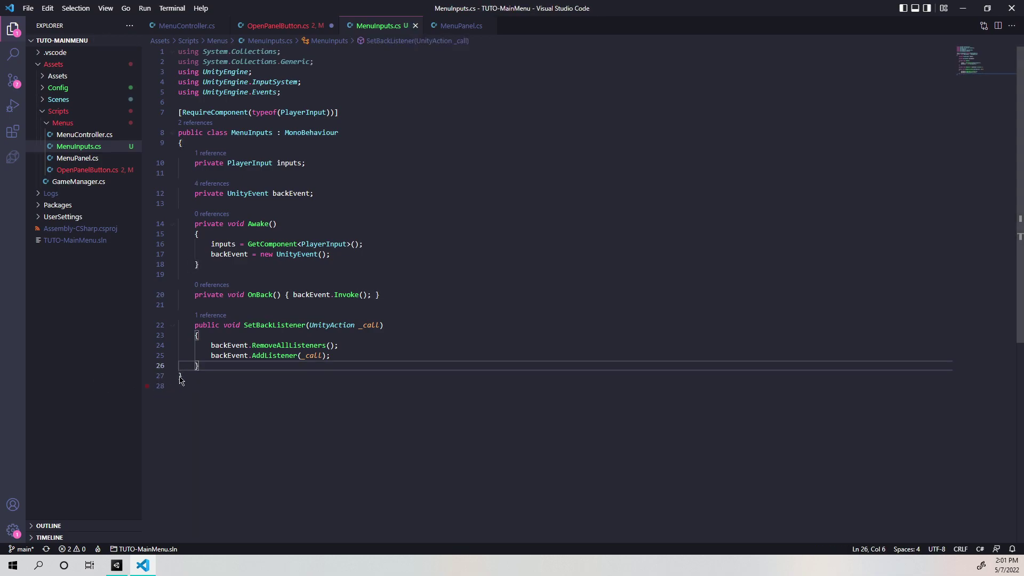
Guard the AddListener line with if(_call != null) and save MenuInputs.cs.
key(Up)
key(Home)
text(if())
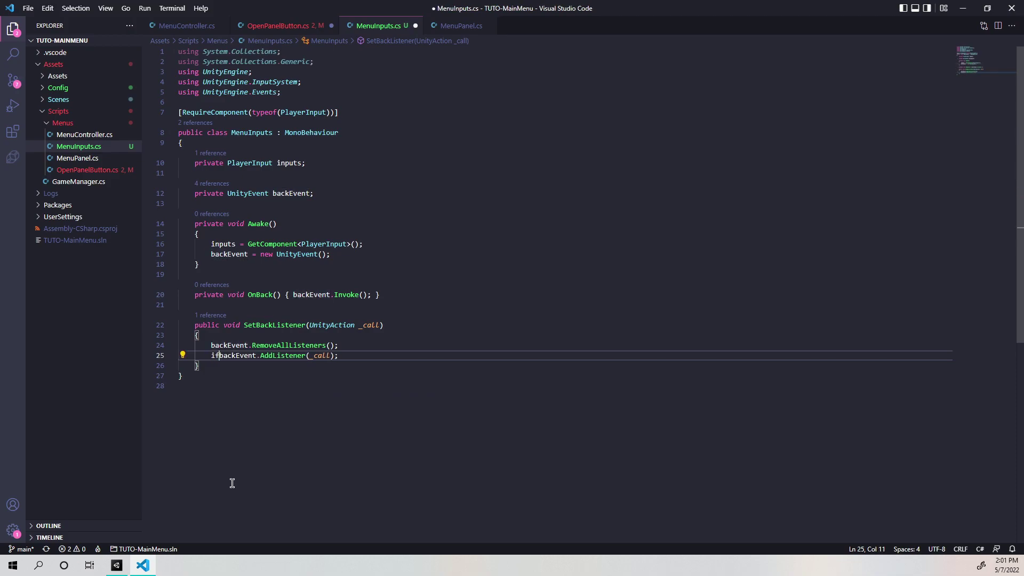
text(_ca)
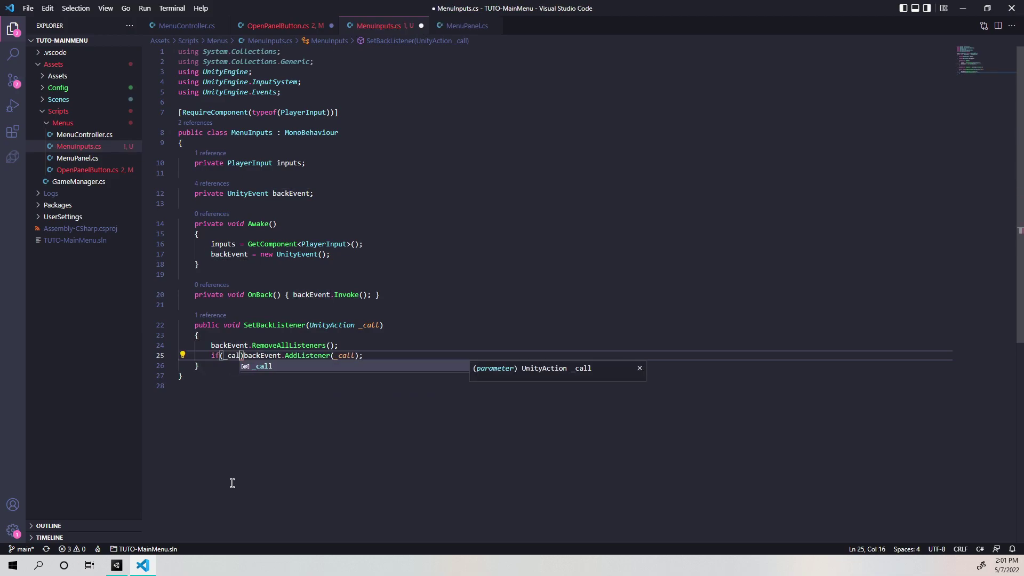
text(ll )
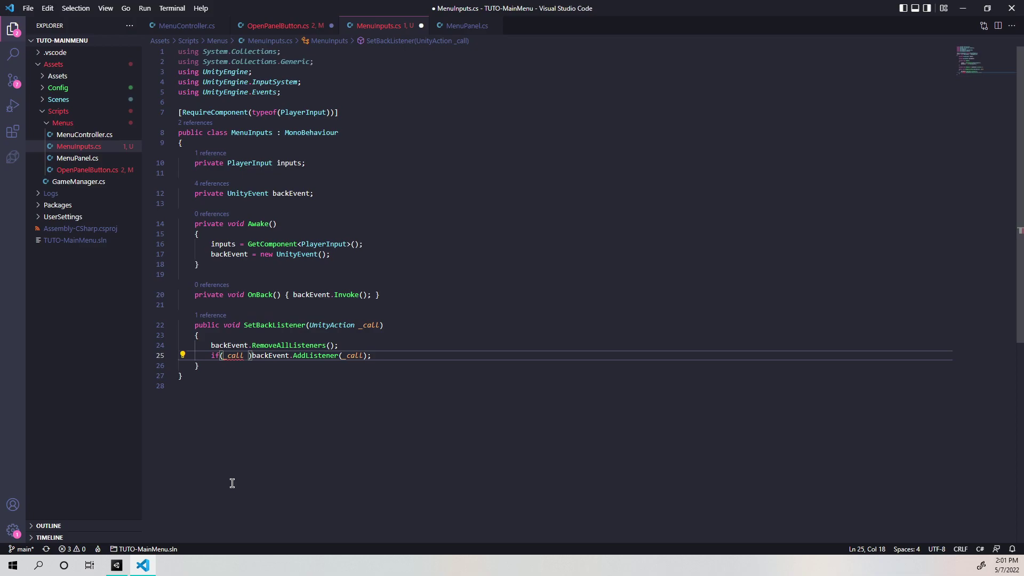
text(!= null)
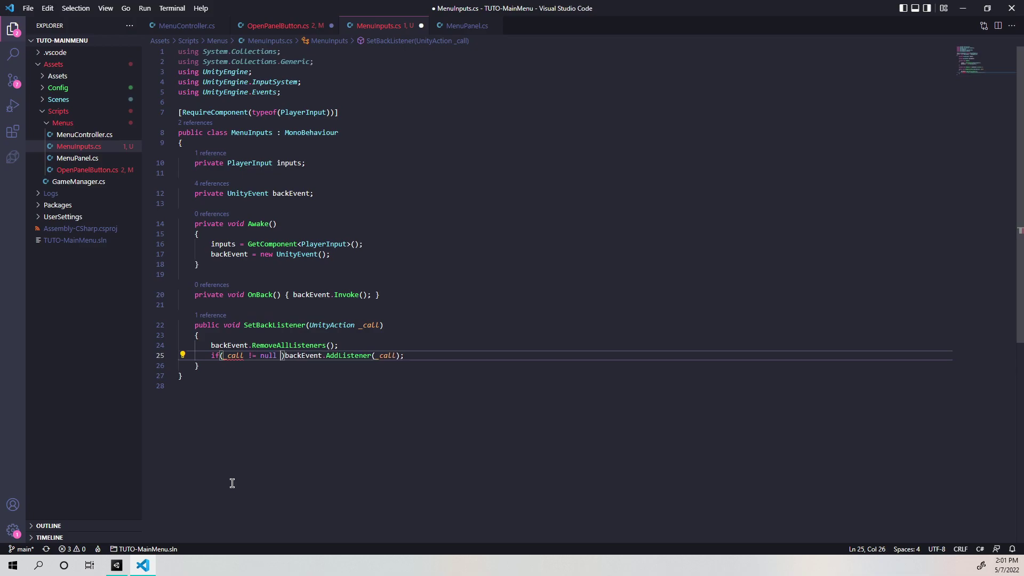
key(End)
key(ctrl+s)
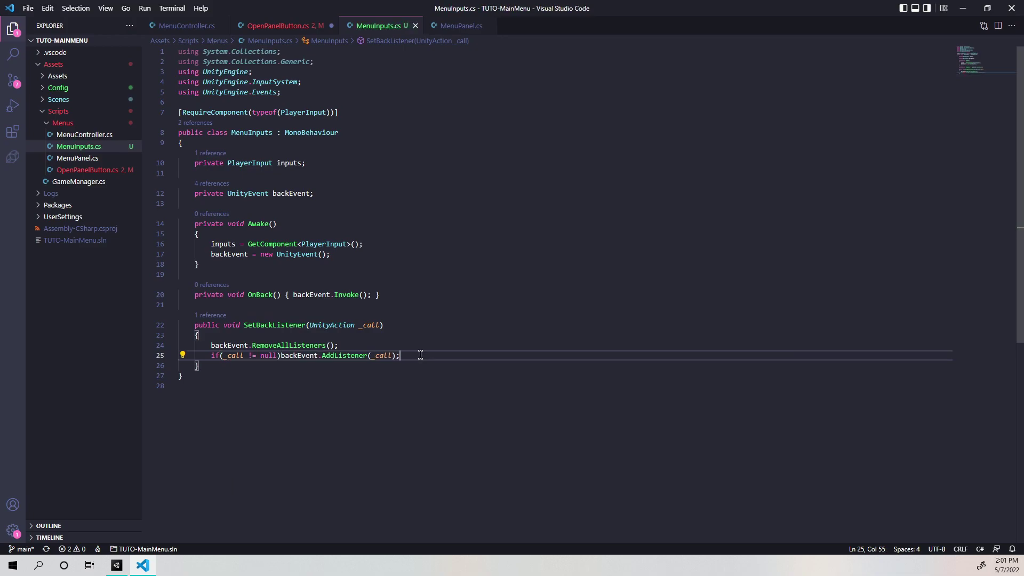
In OpenPanelButton.cs, delete the else line and the if(onSwitchBackAction != null) guard, then save.
click(285, 24)
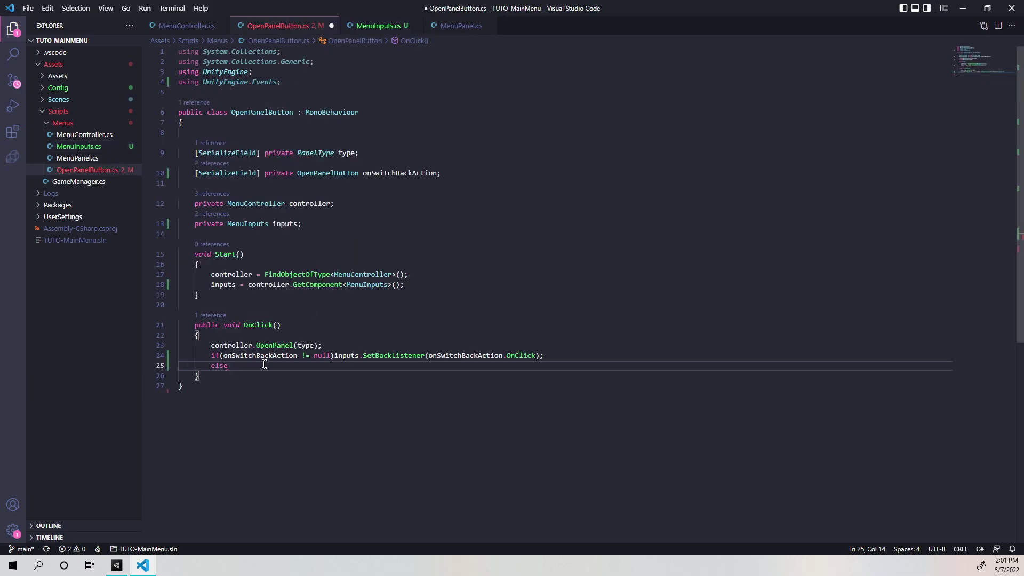
drag(263, 366, 163, 368)
key(BackSpace)
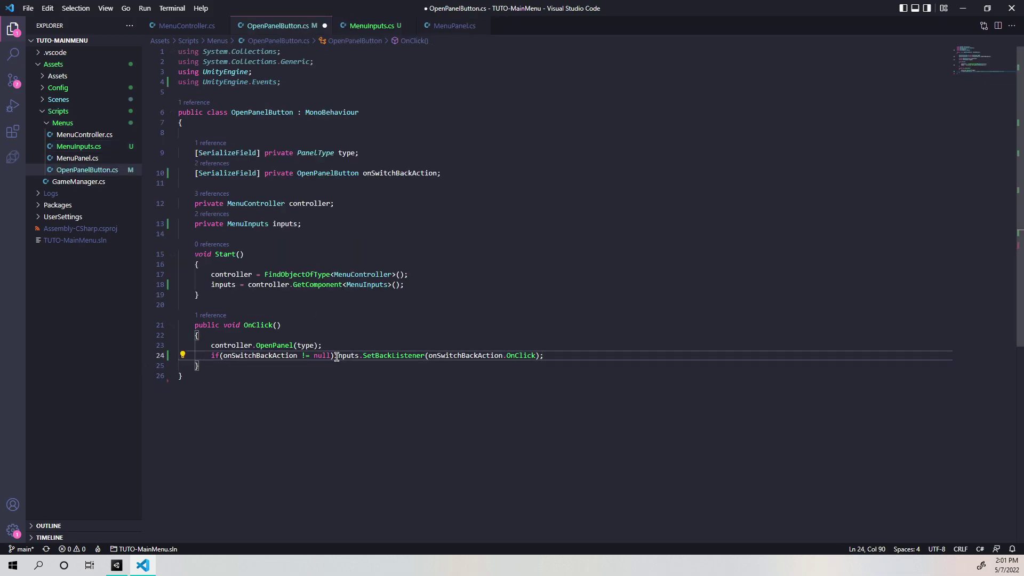
drag(335, 356, 215, 355)
key(BackSpace)
key(End)
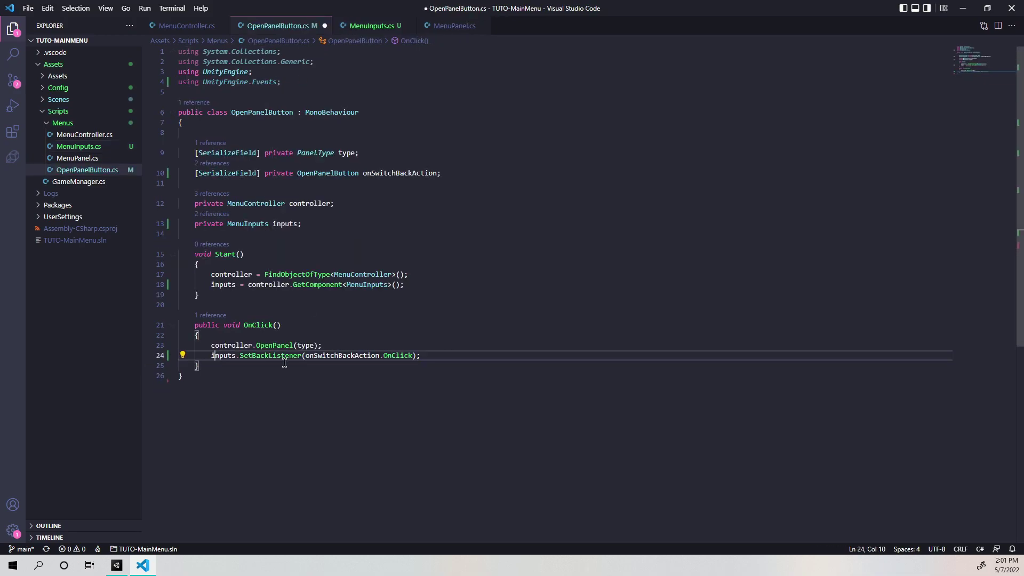
key(ctrl+s)
click(117, 565)
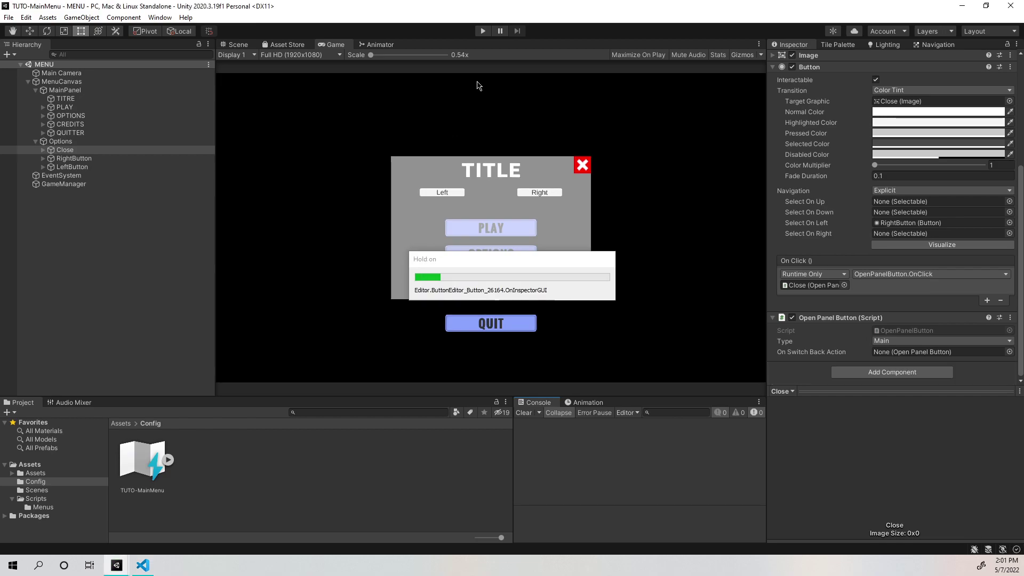
Enter Play mode and activate OPTIONS with the Down arrow and Enter.
click(483, 31)
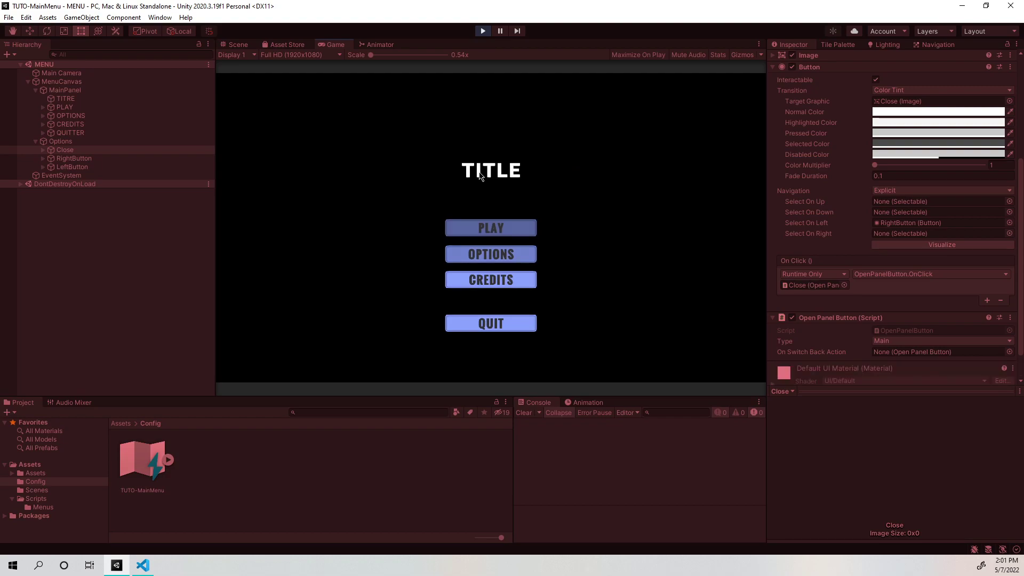
key(Down)
key(Return)
key(Return)
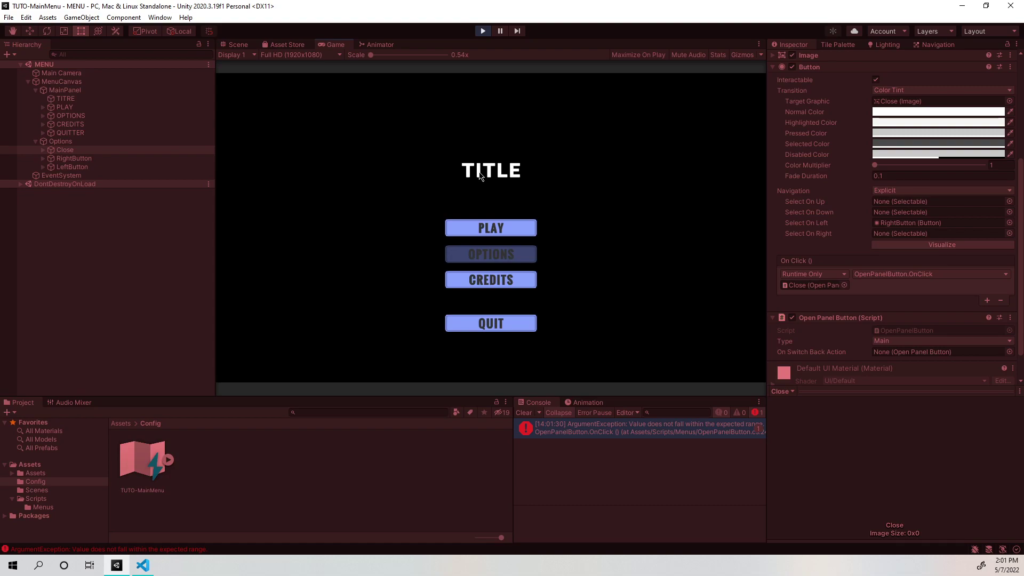
click(142, 566)
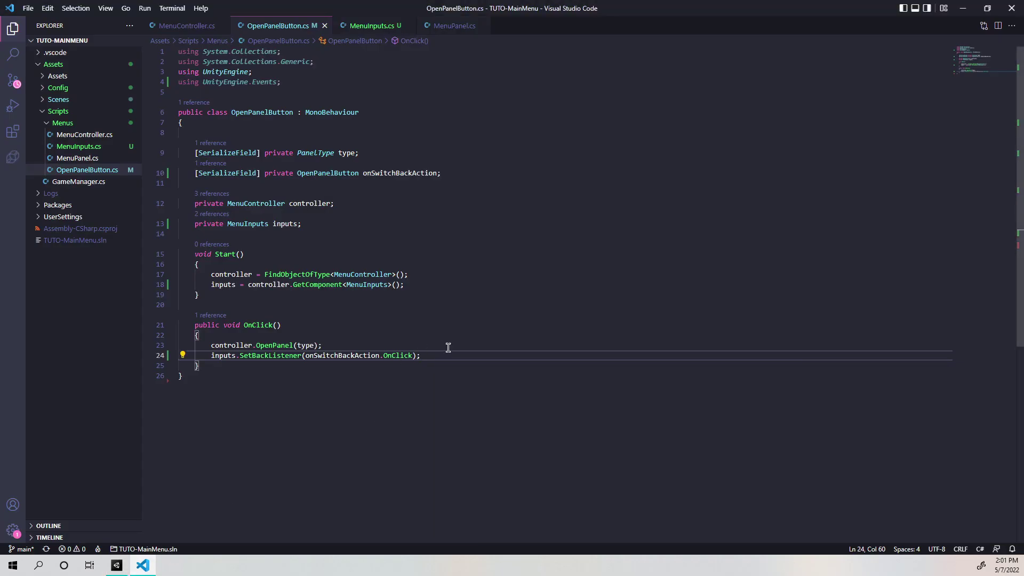
Review the SetBackListener call in OnClick, then delete the _call null check in MenuInputs.cs.
drag(422, 355, 212, 357)
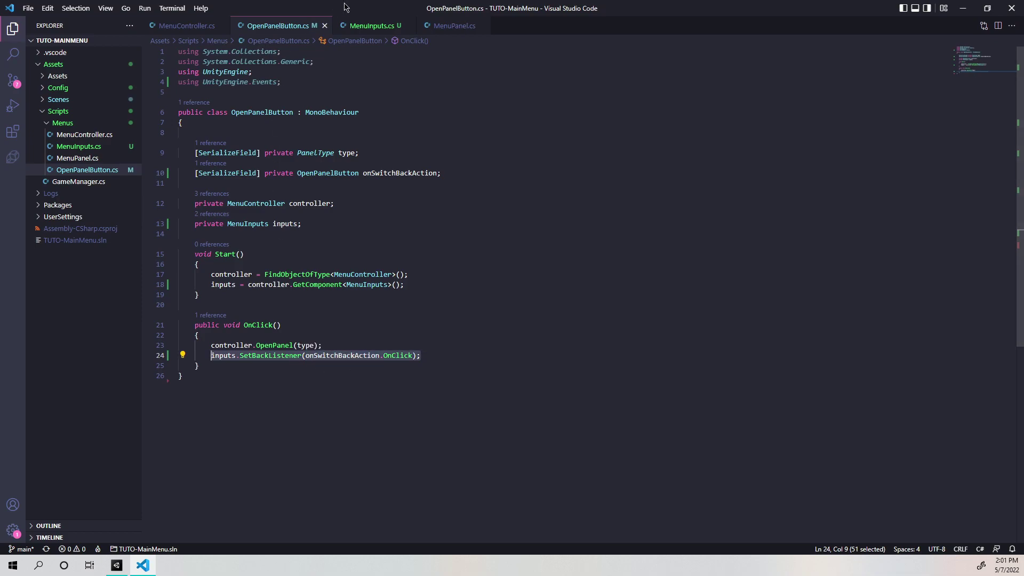
double_click(334, 356)
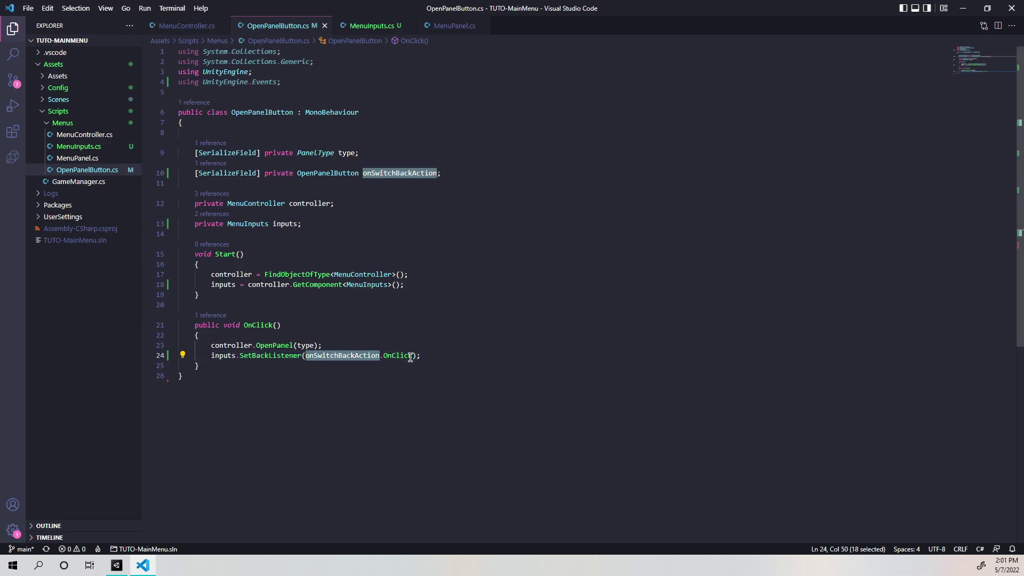
drag(421, 356, 212, 356)
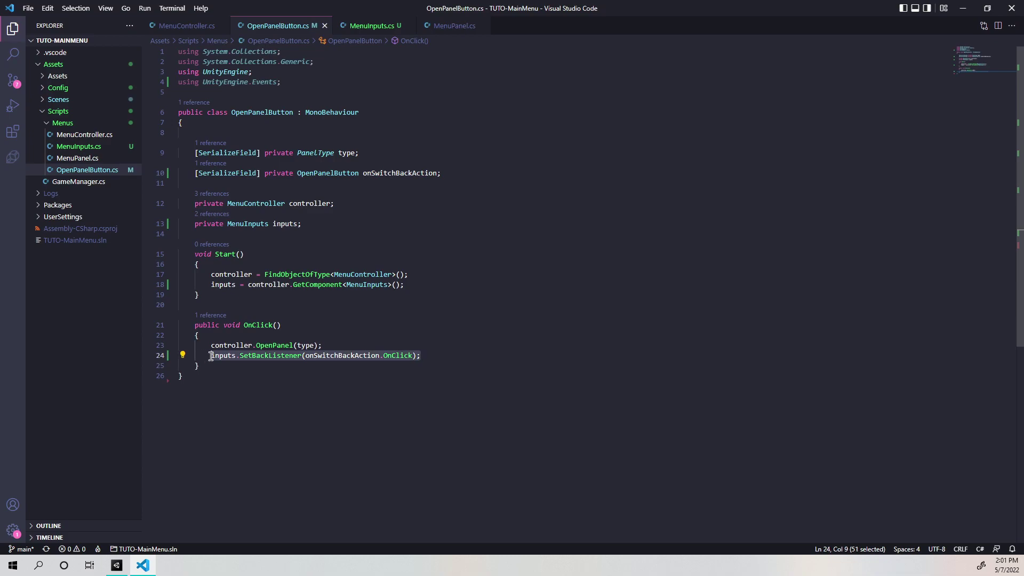
click(371, 26)
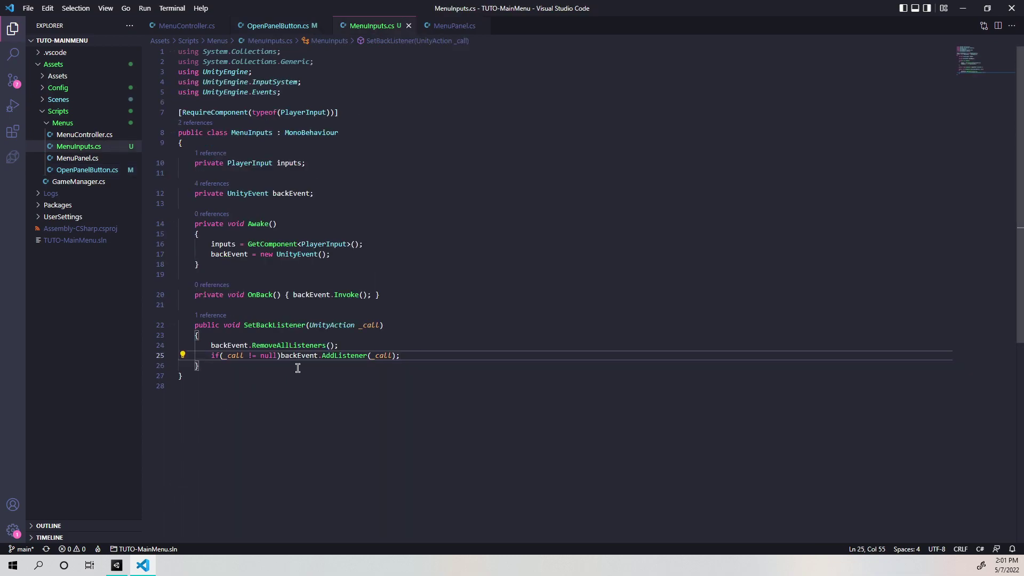
drag(282, 357, 211, 356)
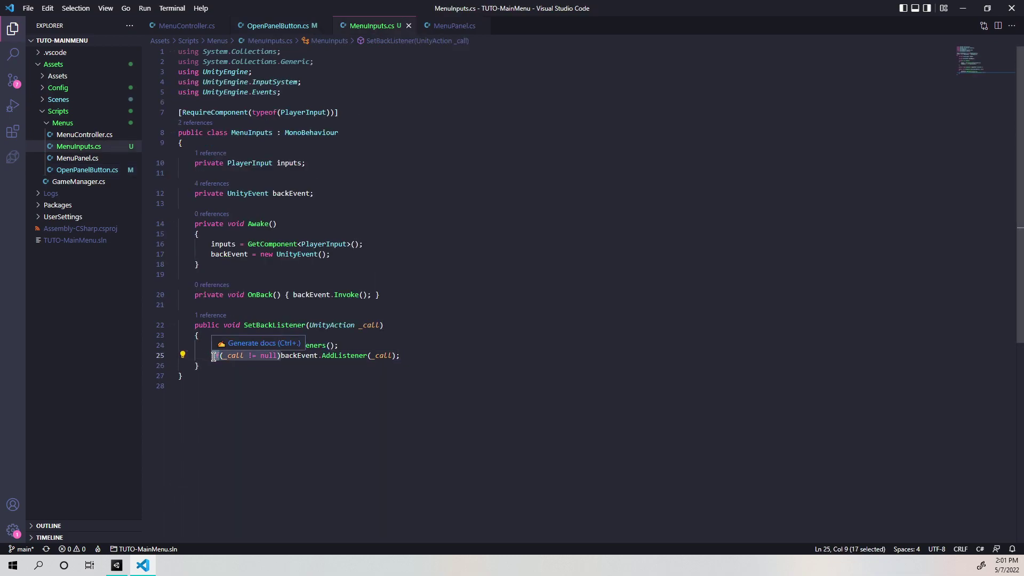
key(BackSpace)
Add a parameterless SetBackListener() overload containing backEvent.RemoveAllListeners(); and save.
drag(195, 325, 406, 325)
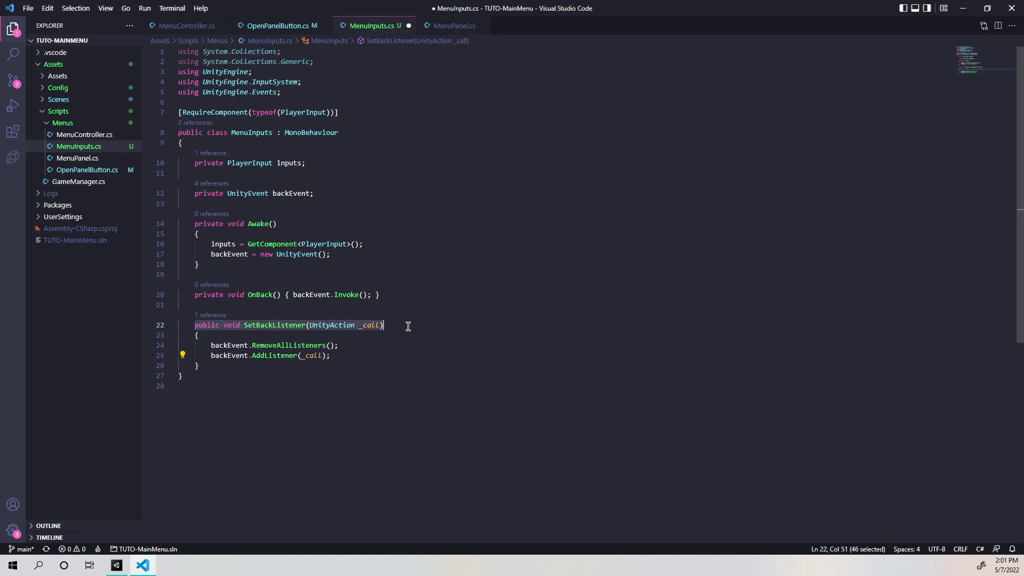
key(ctrl+c)
click(225, 365)
key(Return)
key(ctrl+v)
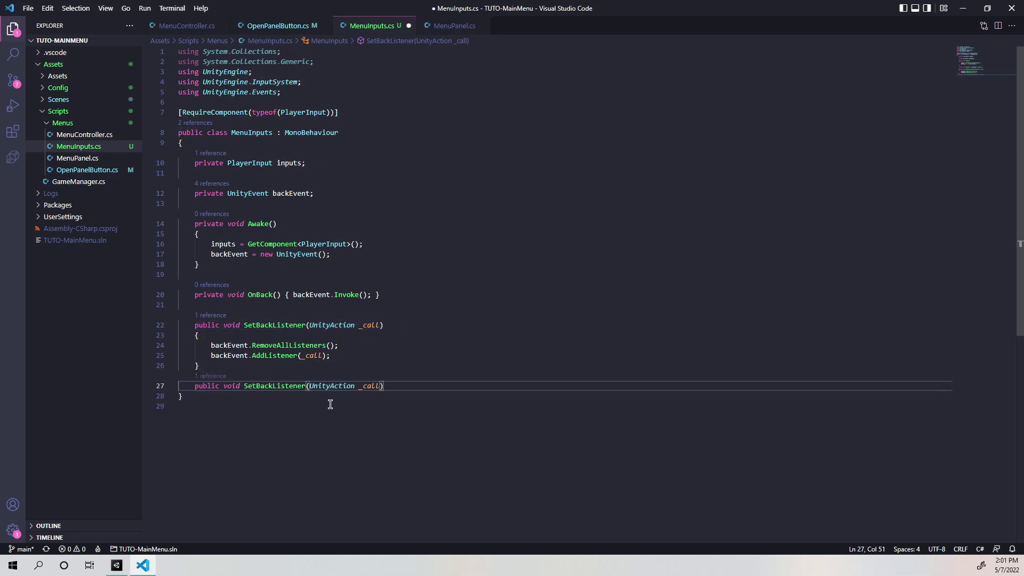
drag(309, 385, 380, 386)
key(BackSpace)
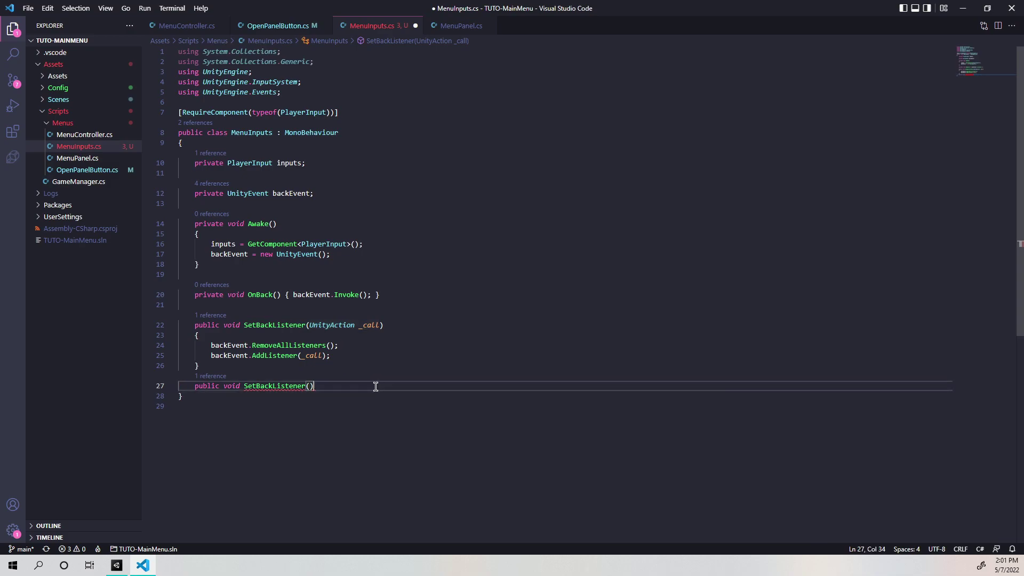
text({)
drag(210, 346, 352, 348)
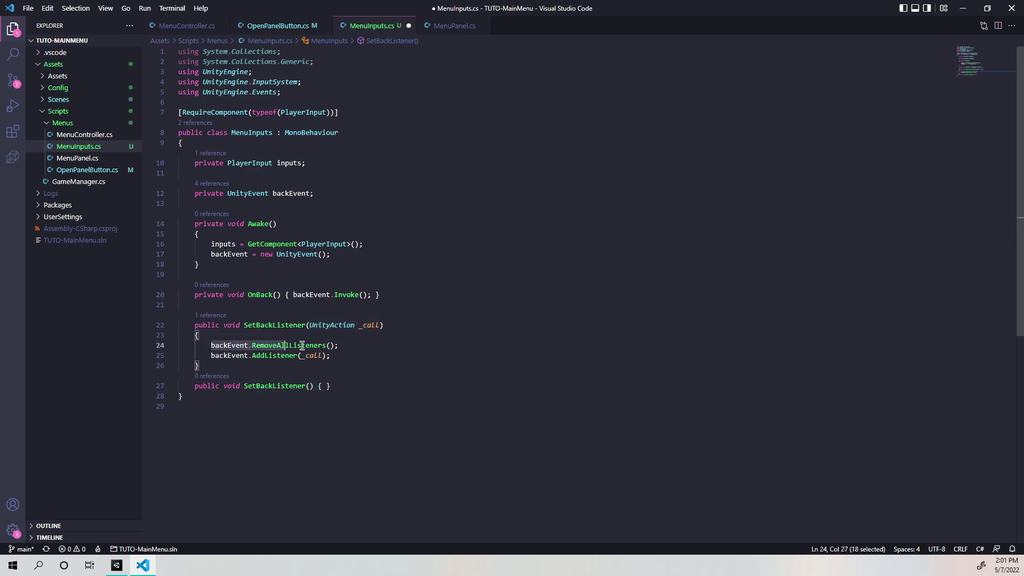
click(322, 386)
key(ctrl+v)
key(ctrl+s)
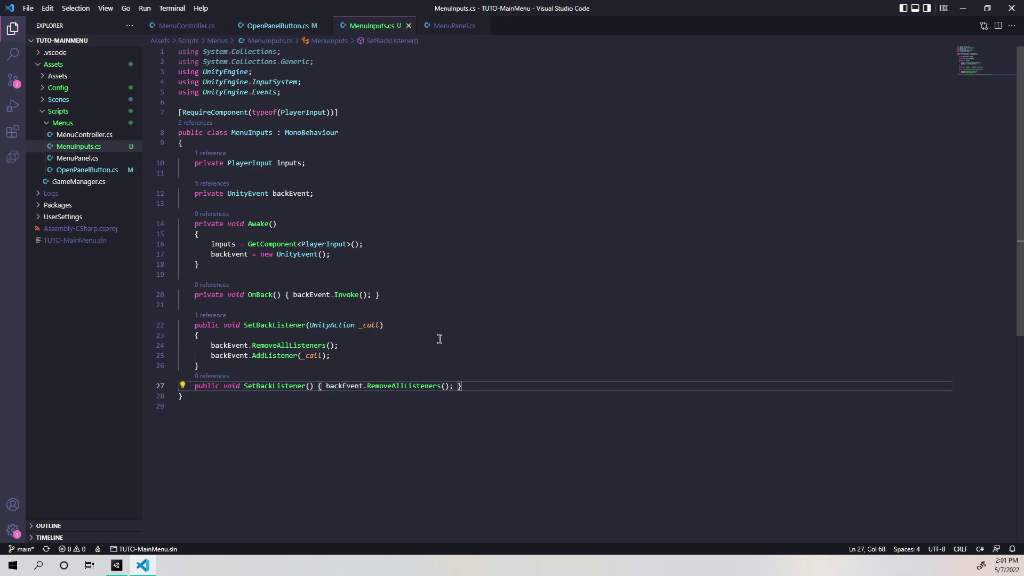
click(278, 26)
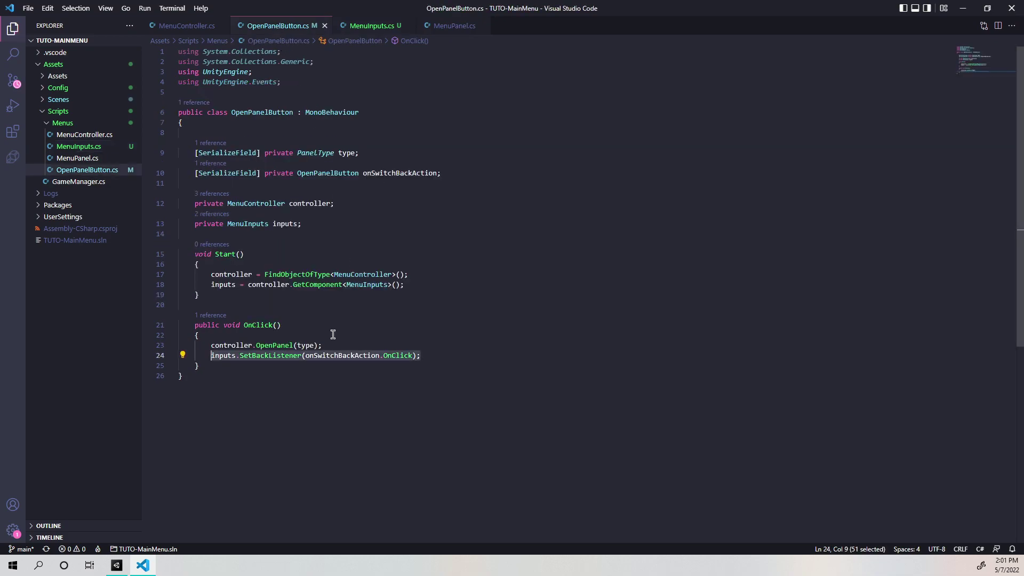
Wrap line 24's SetBackListener call in if (onSwitchBackAction != null).
click(212, 355)
text(if)
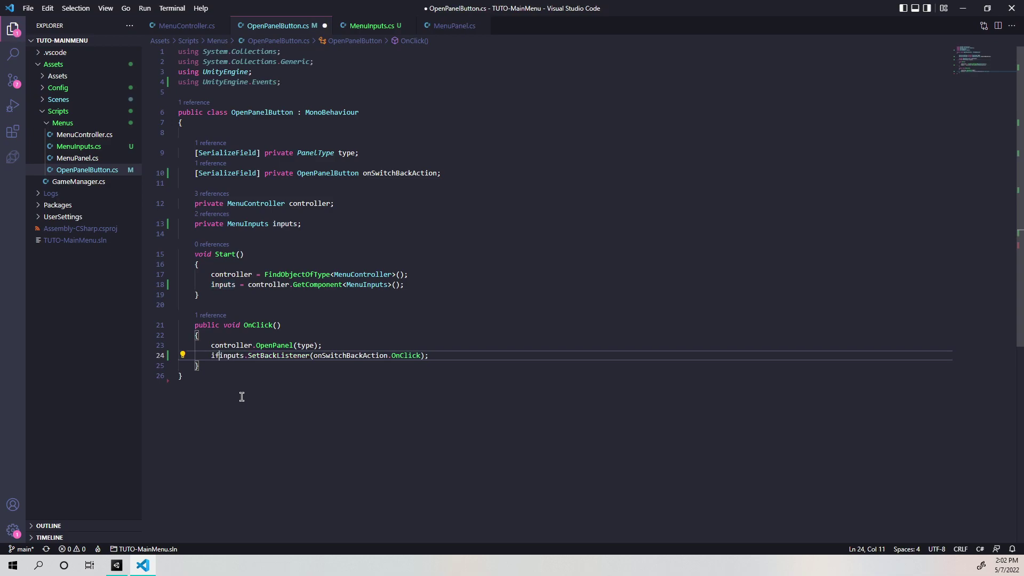
text(()
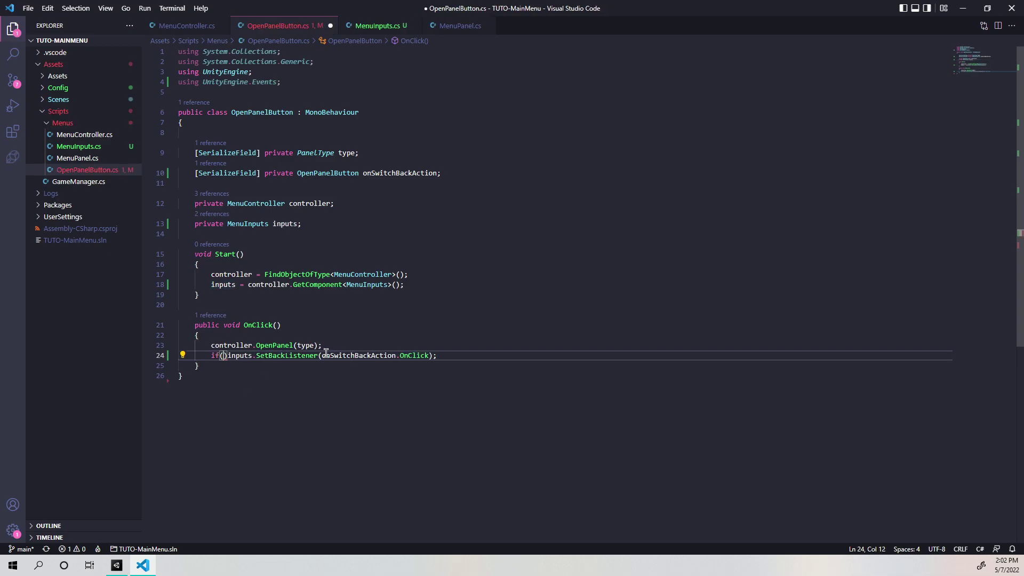
double_click(357, 355)
key(ctrl+c)
click(223, 356)
key(ctrl+v)
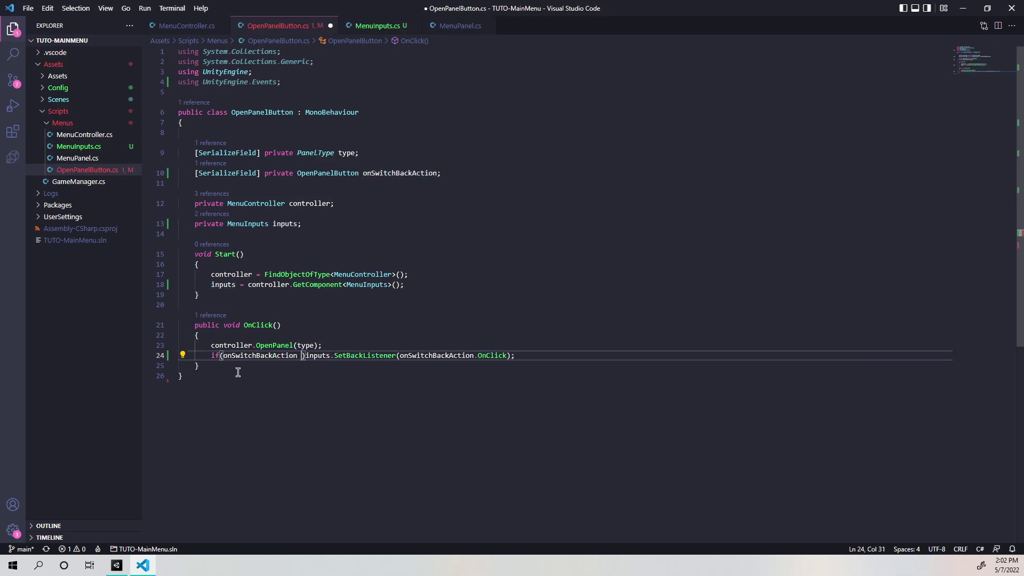
text(!= null)
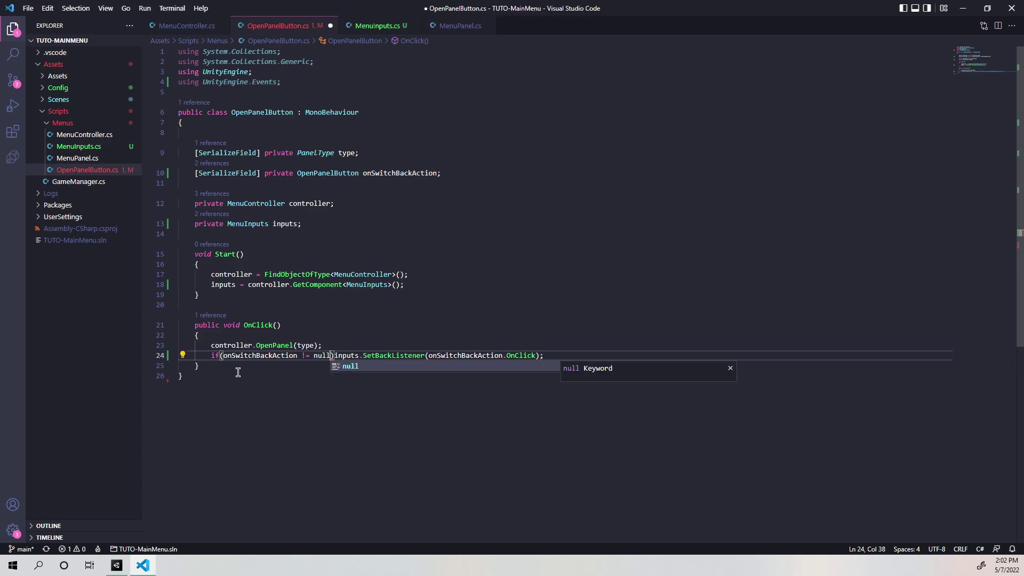
click(578, 357)
Add an else branch calling inputs.SetBackListener(); to clear the back listener.
key(Return)
text(el)
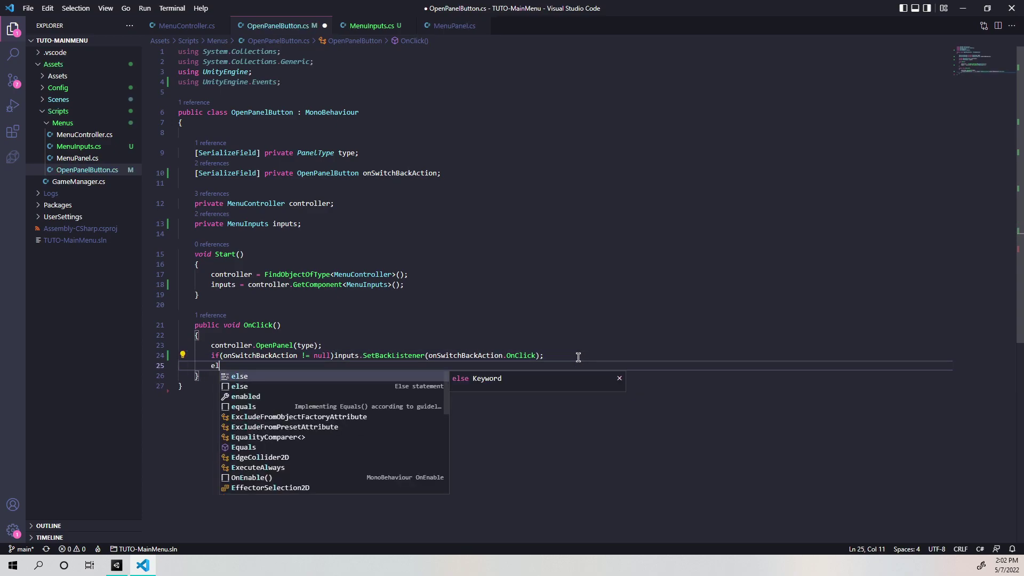
text(se inp)
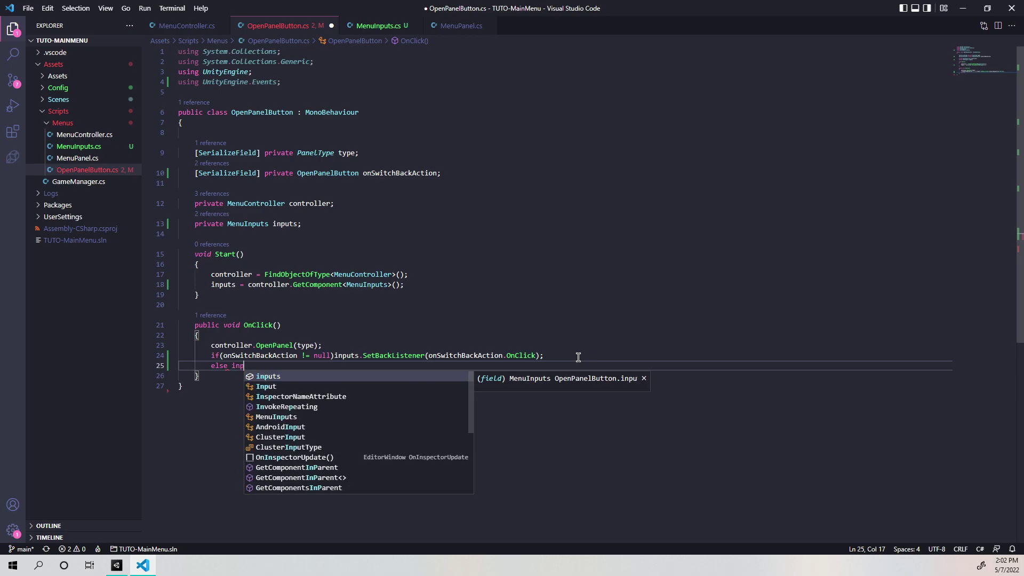
text(uts.Set)
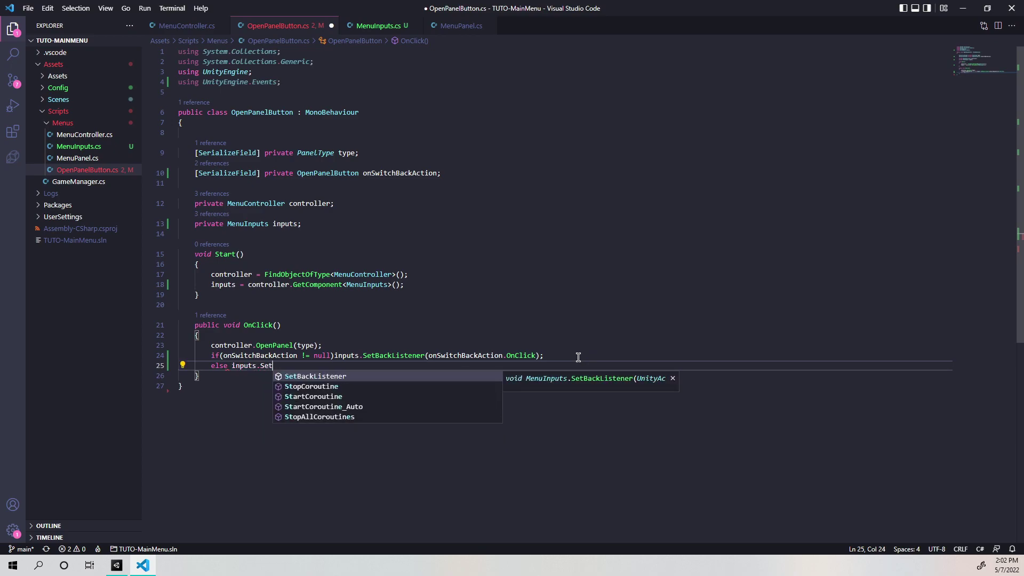
key(Tab)
text(();)
Save OpenPanelButton.cs and apply Format Document to the whole file.
key(ctrl+s)
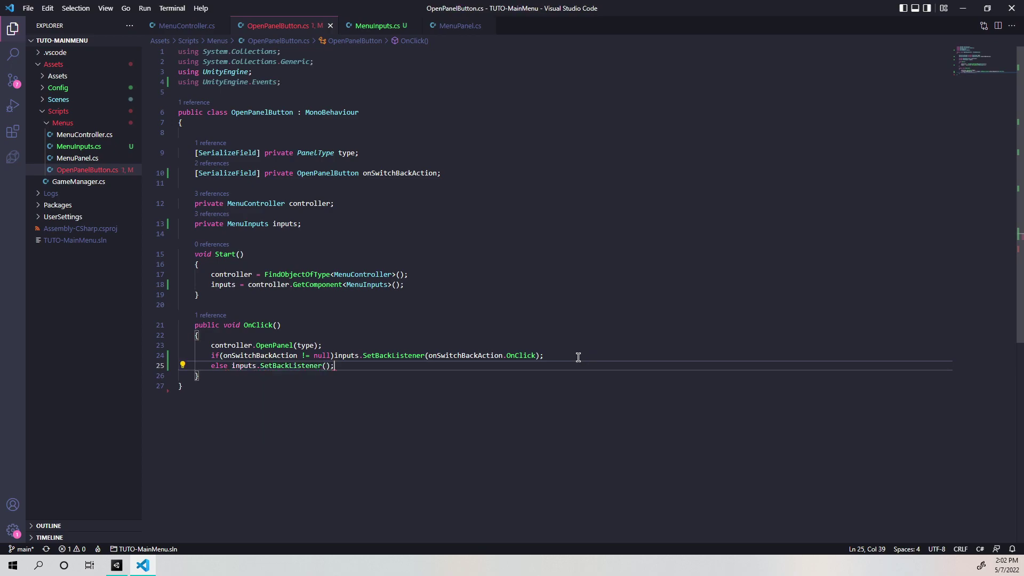
right_click(506, 411)
click(549, 280)
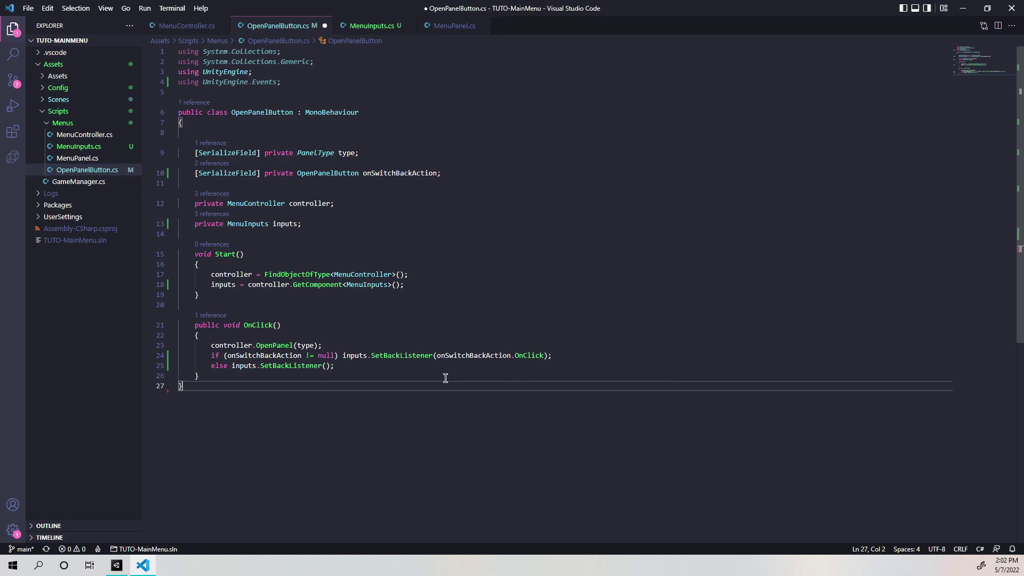
click(379, 377)
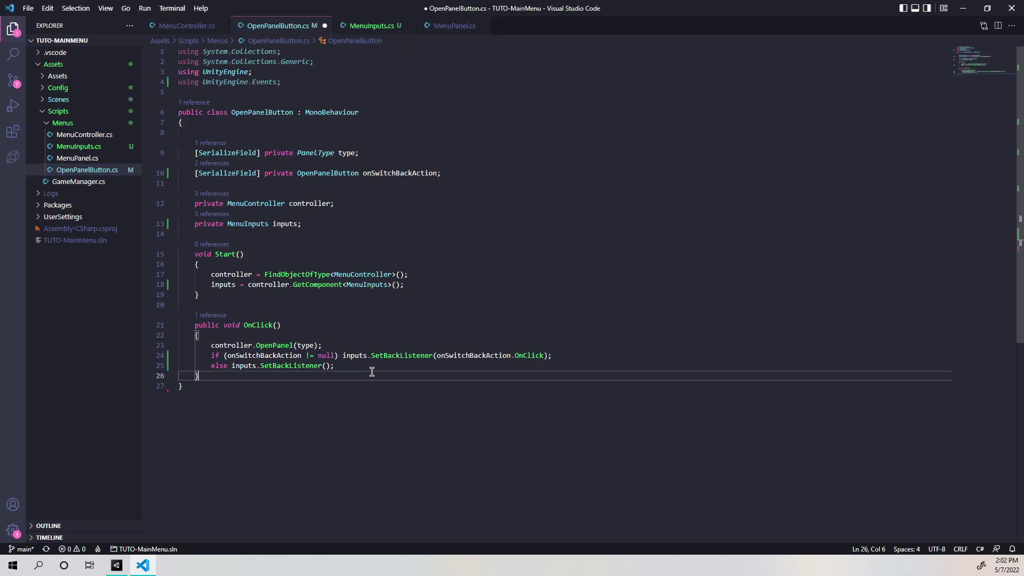
Switch to Unity so the scripts reload, and stop the game still running.
click(118, 568)
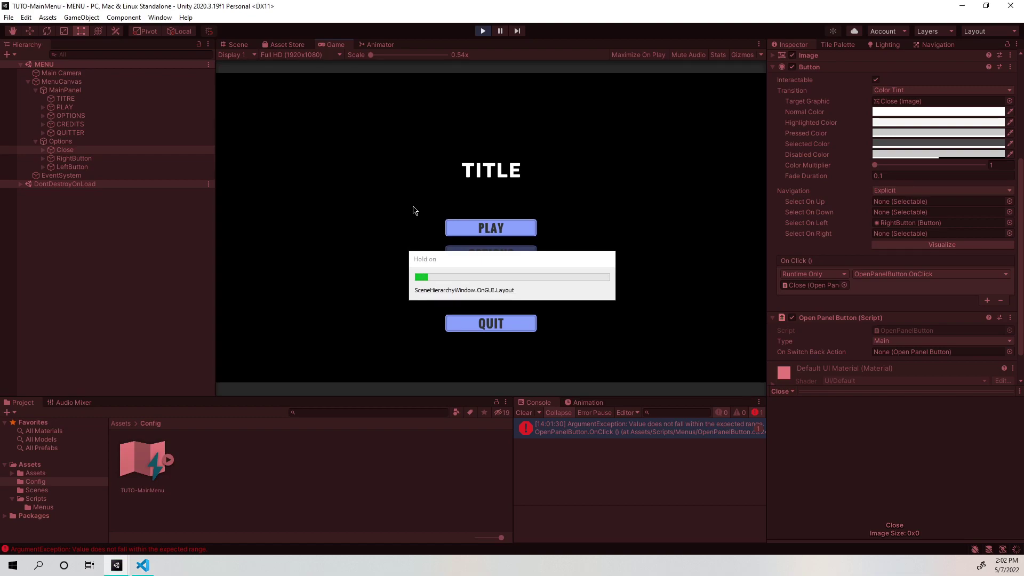
click(482, 31)
click(484, 32)
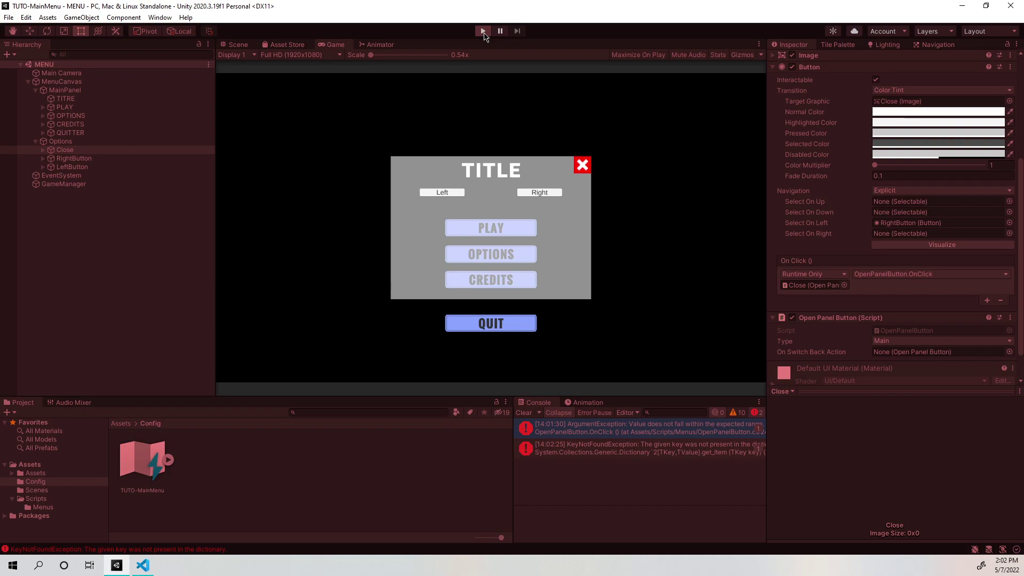
Play-test going back from Options to the main menu with Escape, then stop and return to VS Code.
click(483, 31)
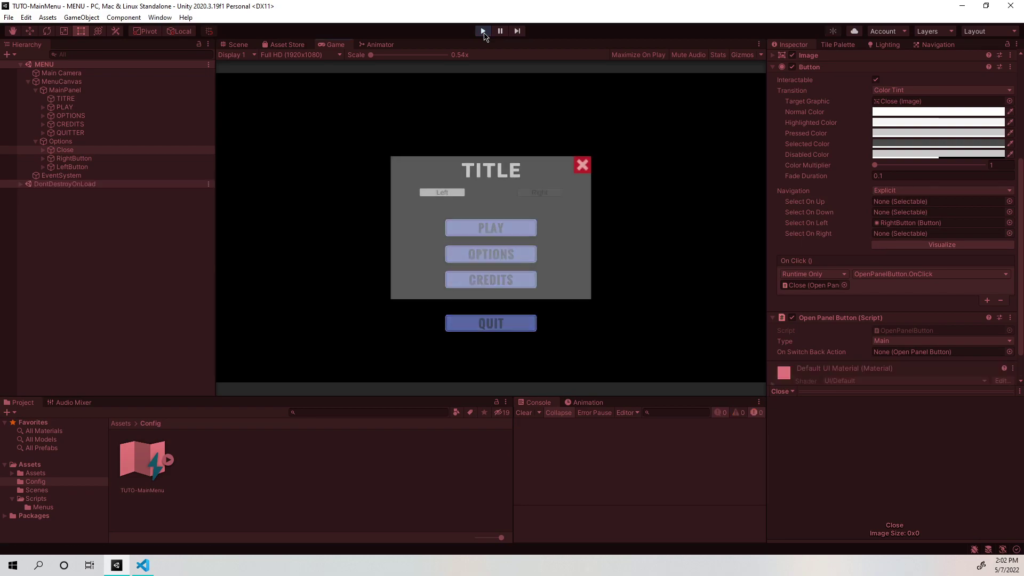
key(Escape)
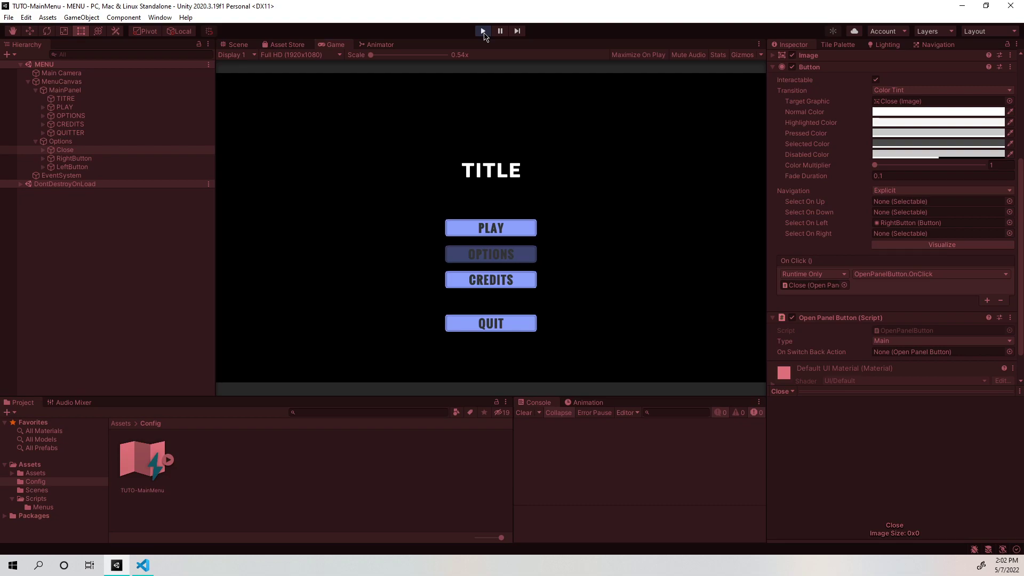
click(483, 32)
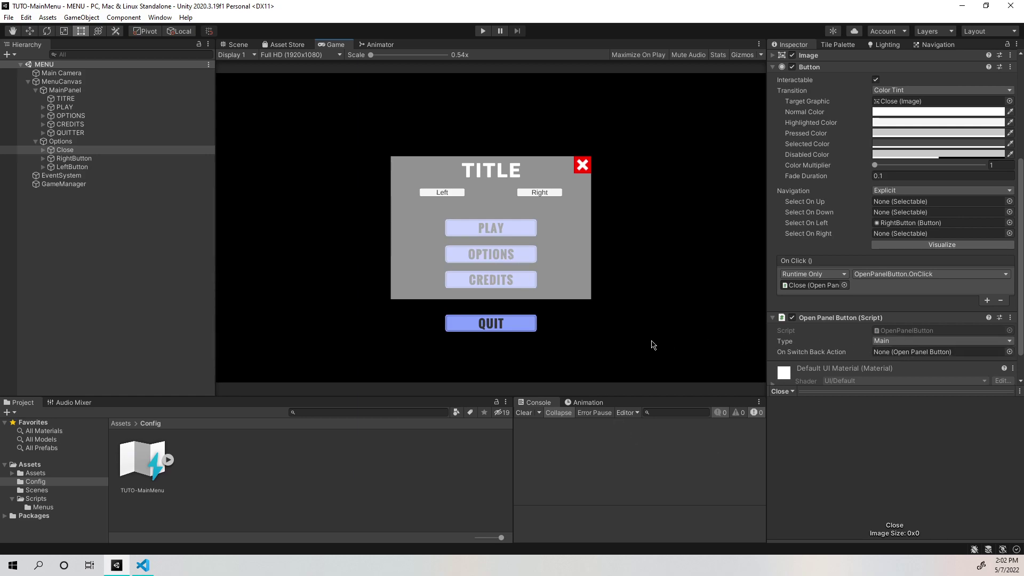
click(142, 566)
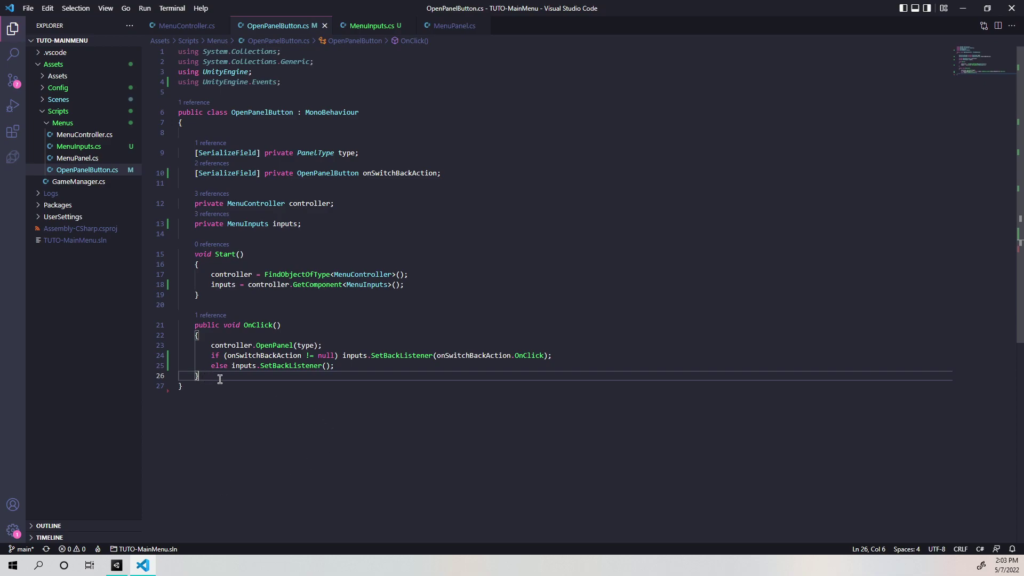
Scroll through OpenPanelButton.cs to review the null-checked OnClick method.
scroll(220, 379, down, 1)
scroll(222, 377, up, 1)
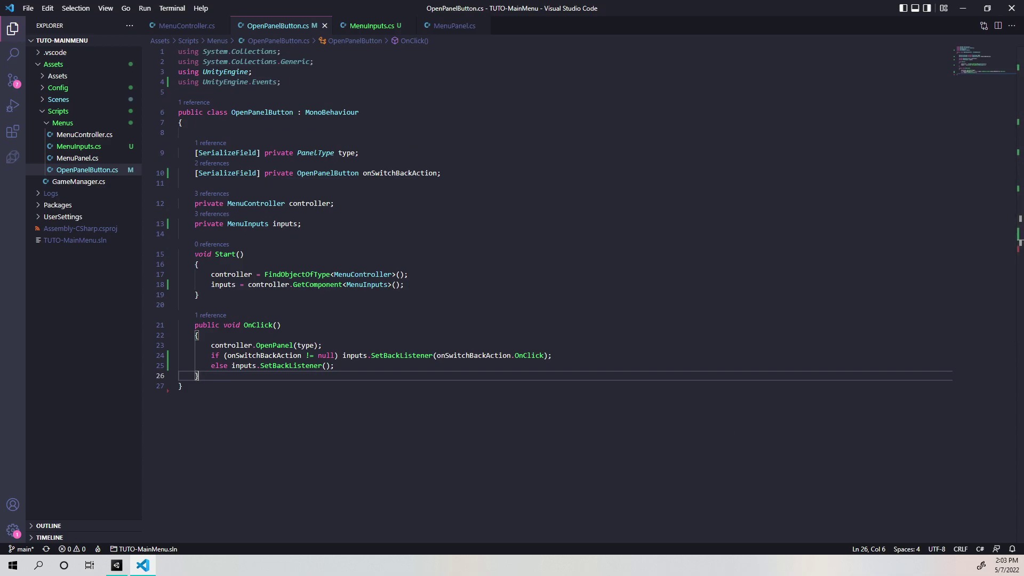
click(963, 8)
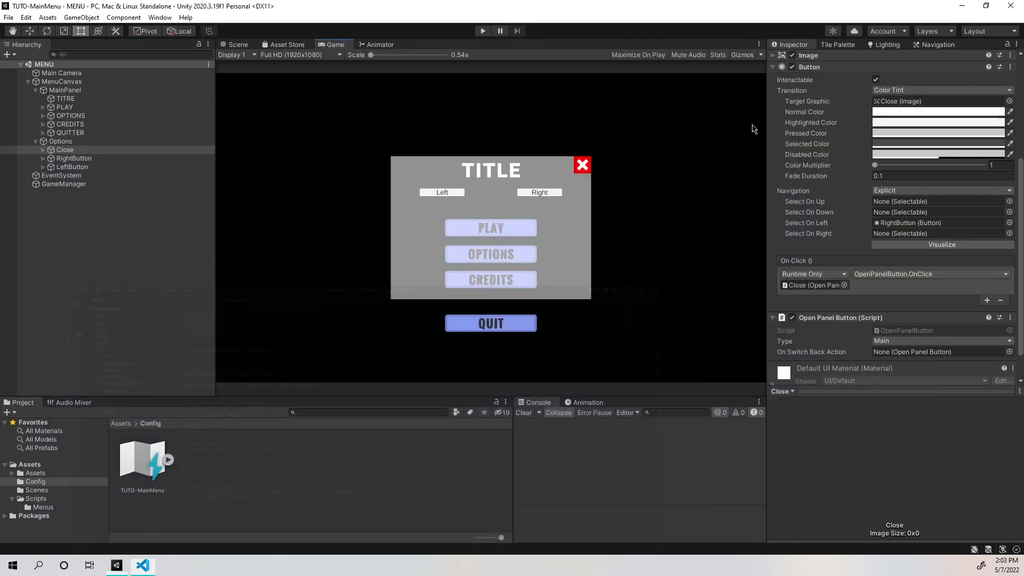